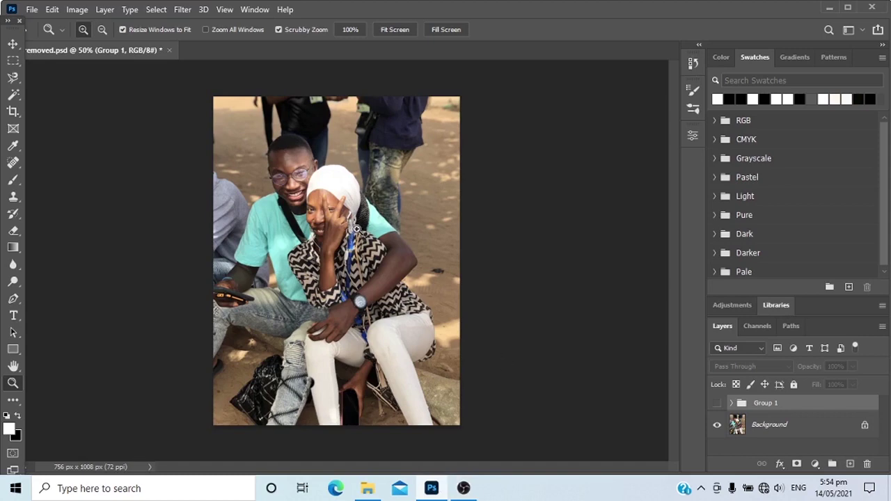
# Compare the original photo with the finished retouch by toggling the visibility of Group 1.
pyautogui.moveTo(356, 228); pyautogui.dragTo(386, 230)
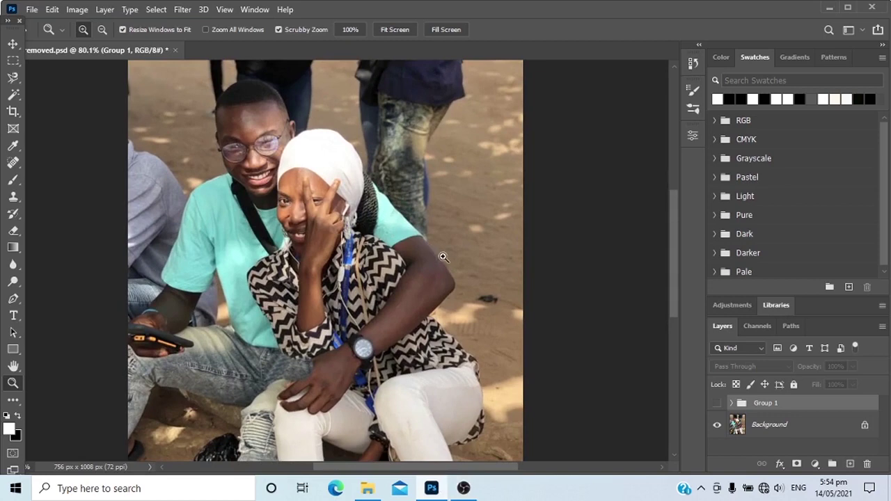
pyautogui.moveTo(442, 255); pyautogui.dragTo(419, 248)
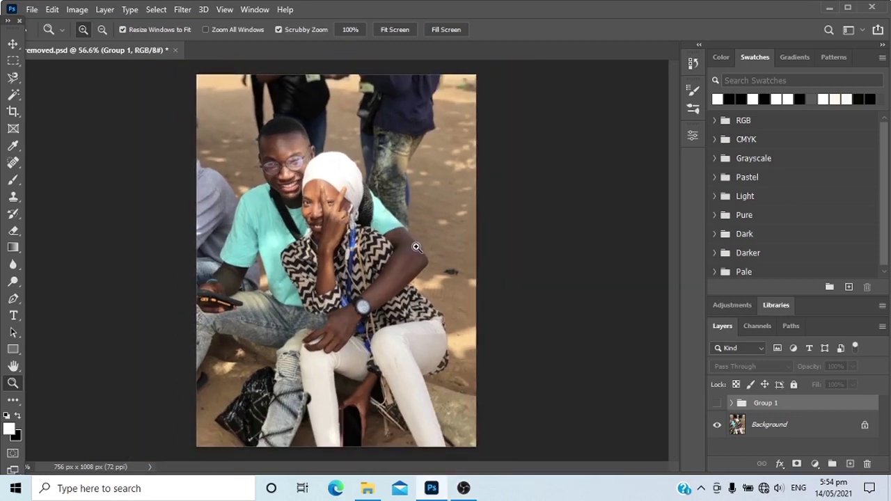
pyautogui.click(399, 244)
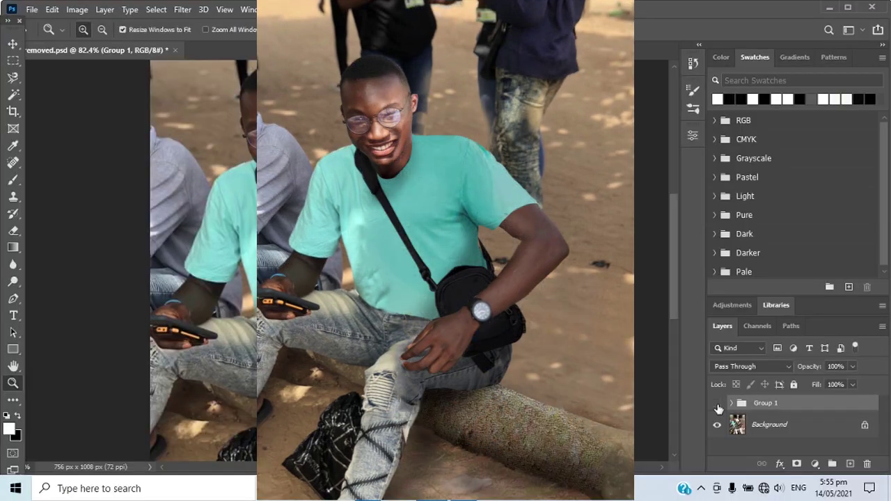
pyautogui.click(718, 404)
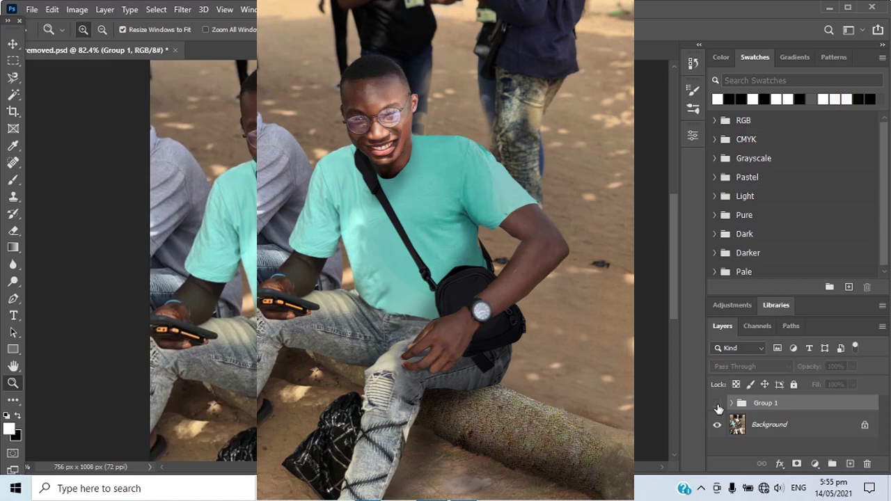
pyautogui.click(718, 403)
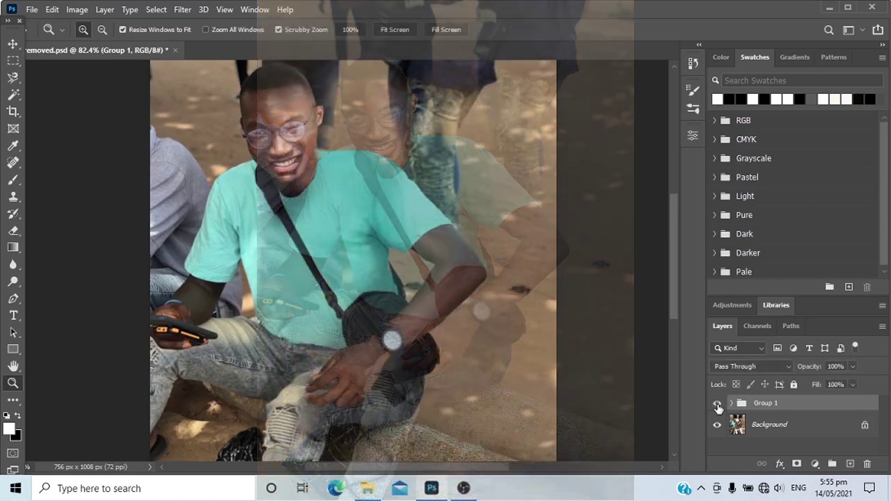
pyautogui.click(717, 404)
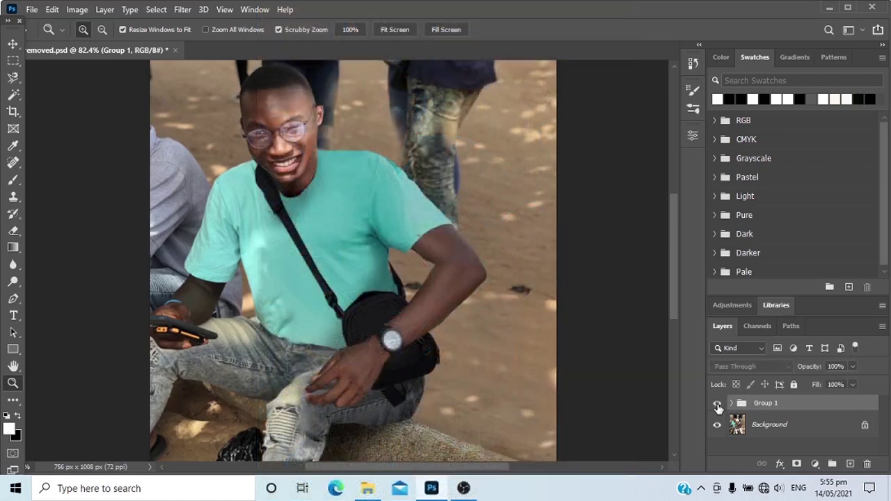
pyautogui.click(718, 408)
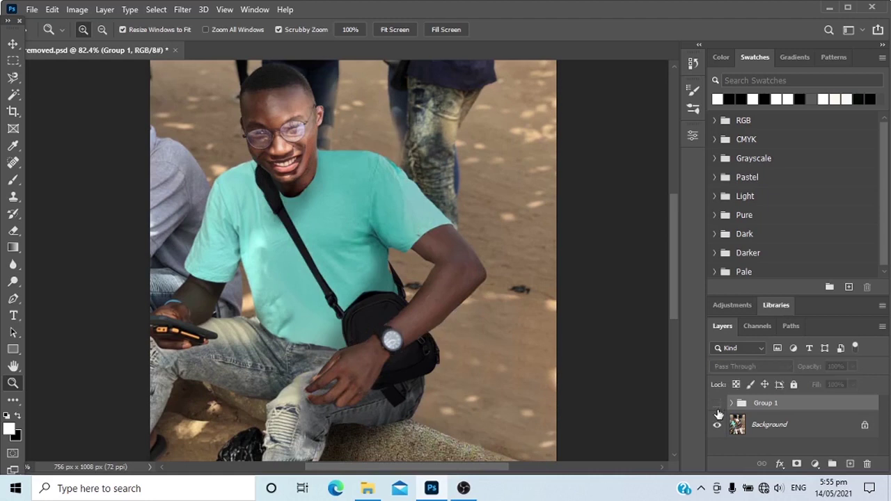
pyautogui.click(718, 409)
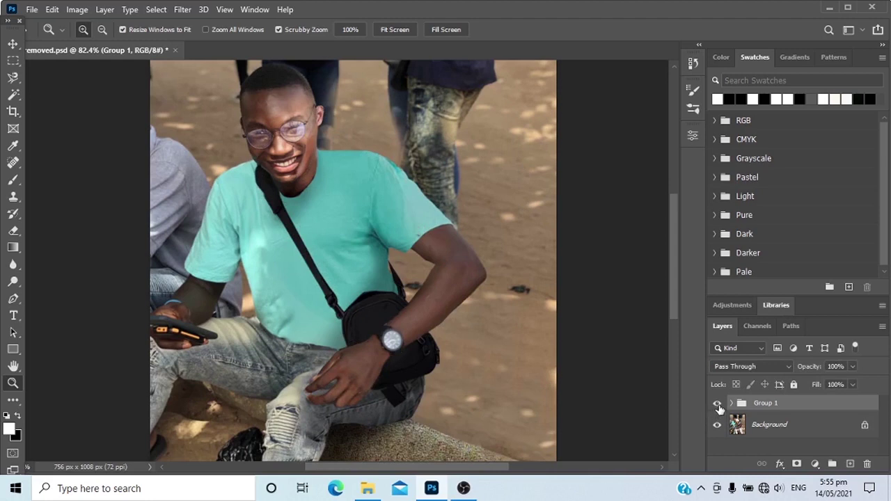
pyautogui.click(718, 406)
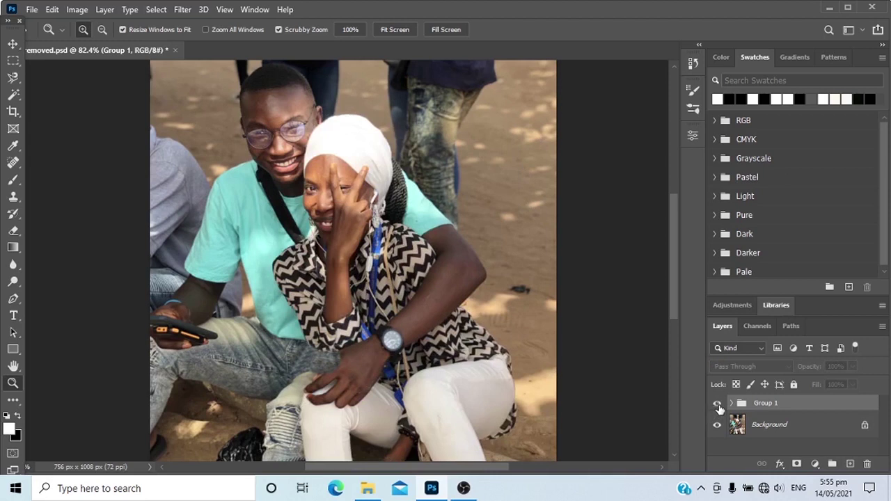
pyautogui.click(718, 405)
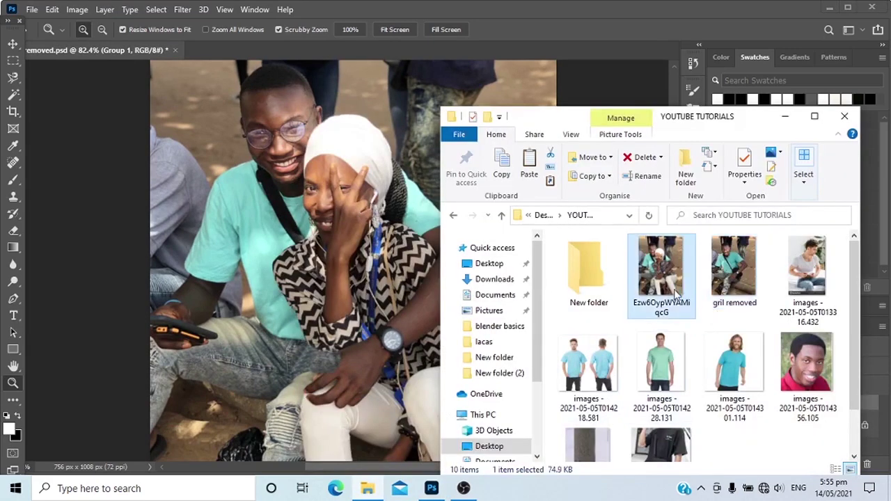
# Open the Ezw6OypWYAMiqcG photo as its own document and add an empty layer above the duplicated image.
pyautogui.moveTo(676, 292); pyautogui.dragTo(368, 50)
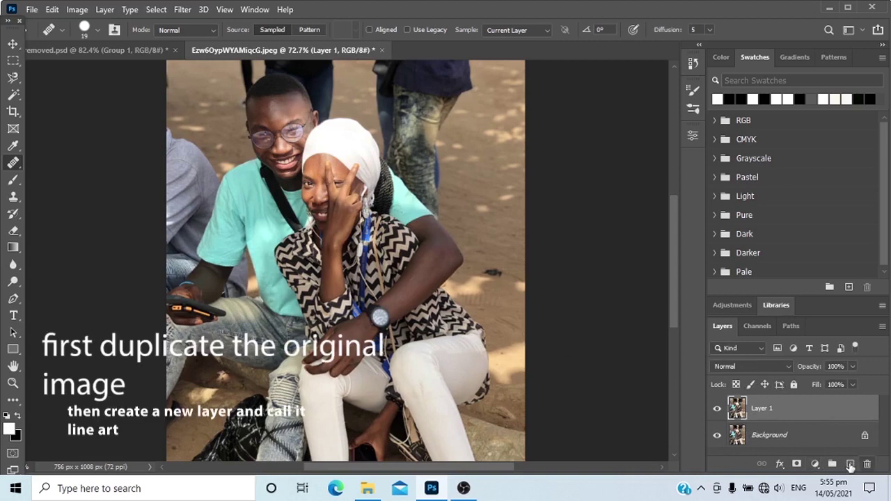
pyautogui.click(850, 465)
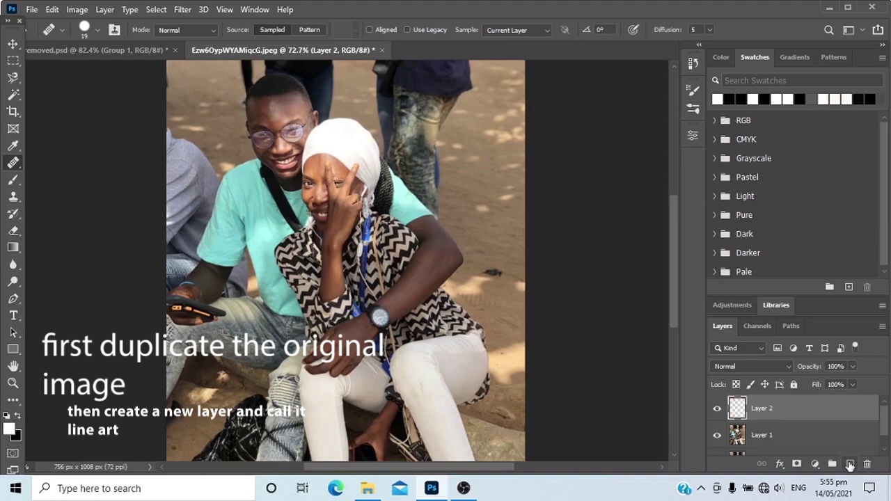
# With a hard 2 px black brush, sketch the man's missing neck edge and the first shoulder dashes over the woman's headscarf.
pyautogui.press('z')
pyautogui.moveTo(360, 160)
pyautogui.mouseDown()
pyautogui.moveTo(409, 172)
pyautogui.moveTo(364, 167)
pyautogui.mouseUp()
pyautogui.press('z')
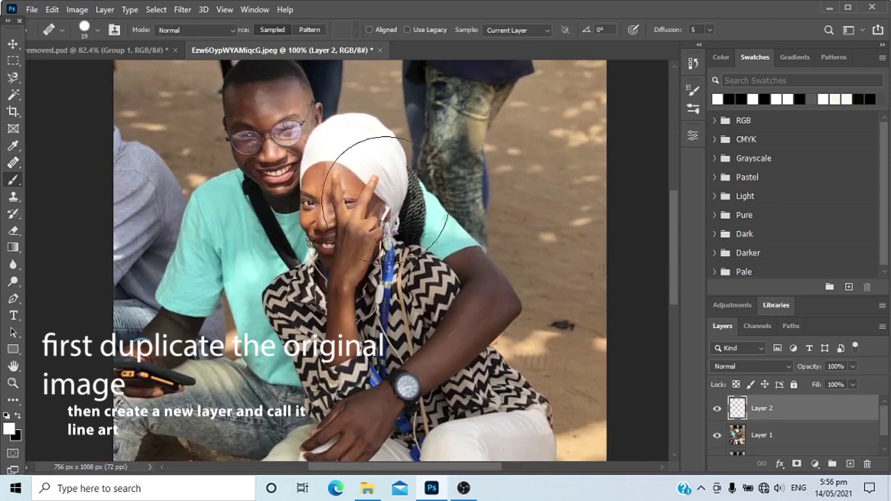
pyautogui.press('b')
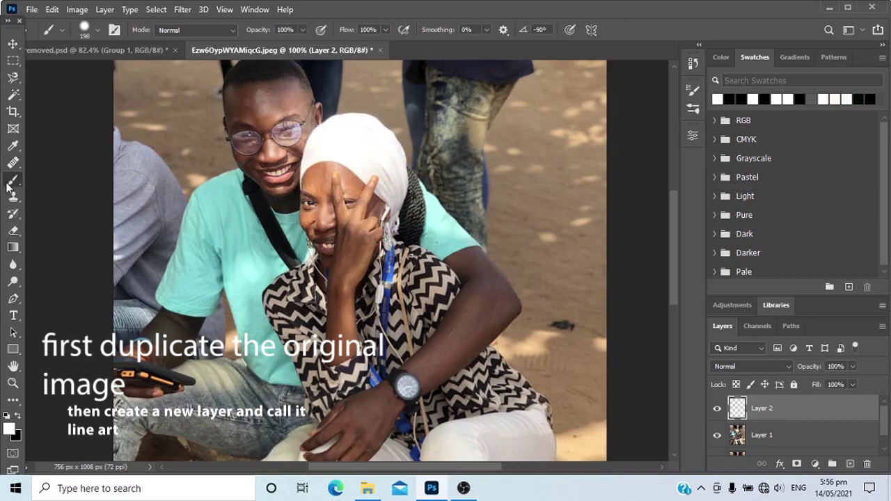
pyautogui.moveTo(403, 103)
pyautogui.mouseDown()
pyautogui.moveTo(367, 126)
pyautogui.moveTo(312, 140)
pyautogui.mouseUp()
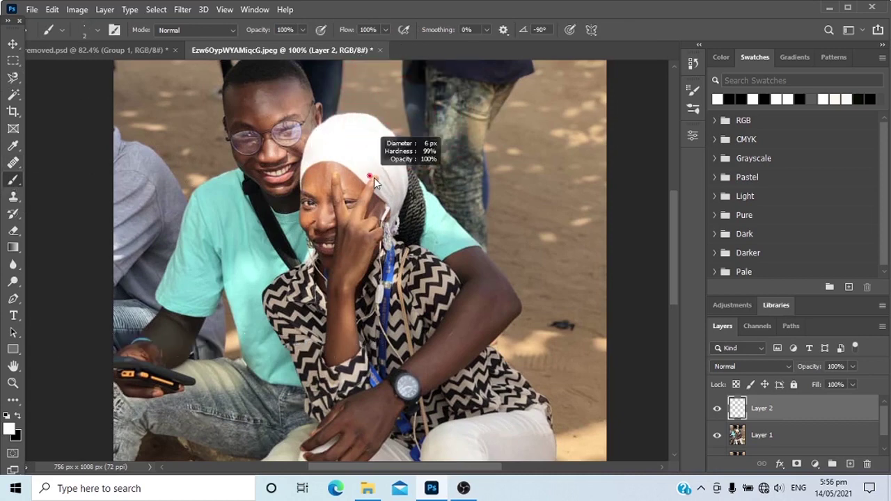
pyautogui.press('z')
pyautogui.moveTo(385, 172); pyautogui.dragTo(430, 182)
pyautogui.press('b')
pyautogui.moveTo(250, 95)
pyautogui.mouseDown()
pyautogui.moveTo(215, 182)
pyautogui.moveTo(250, 152)
pyautogui.mouseUp()
pyautogui.moveTo(254, 143)
pyautogui.mouseDown()
pyautogui.moveTo(251, 179)
pyautogui.moveTo(210, 245)
pyautogui.mouseUp()
pyautogui.moveTo(261, 117); pyautogui.dragTo(280, 117)
pyautogui.moveTo(311, 113); pyautogui.dragTo(328, 111)
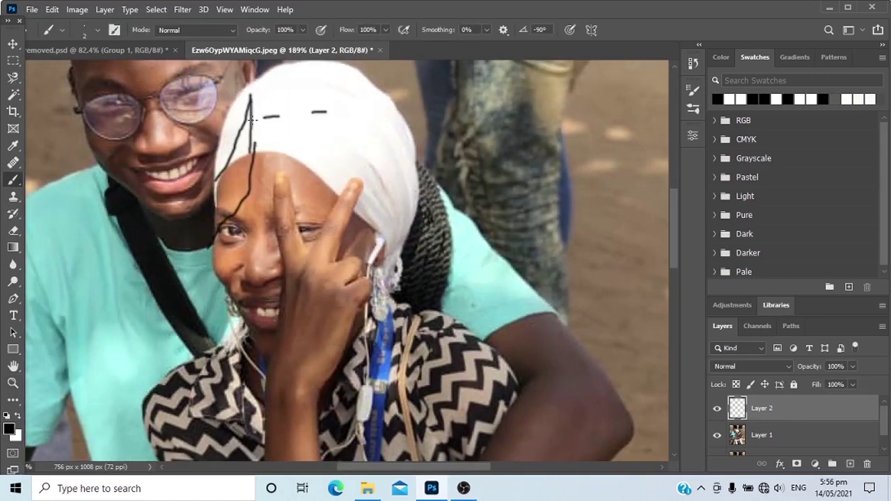
# Sketch the man's hidden shoulder line, the sleeve underside, and the side and hem of his shirt over the woman.
pyautogui.moveTo(252, 120)
pyautogui.mouseDown()
pyautogui.moveTo(351, 109)
pyautogui.moveTo(433, 177)
pyautogui.mouseUp()
pyautogui.scroll(-4, 433, 180)
pyautogui.moveTo(489, 261); pyautogui.dragTo(464, 302)
pyautogui.moveTo(517, 286)
pyautogui.mouseDown()
pyautogui.moveTo(477, 305)
pyautogui.moveTo(412, 289)
pyautogui.mouseUp()
pyautogui.press('z')
pyautogui.moveTo(417, 254); pyautogui.dragTo(396, 255)
pyautogui.press('b')
pyautogui.moveTo(394, 261)
pyautogui.mouseDown()
pyautogui.moveTo(416, 392)
pyautogui.moveTo(368, 395)
pyautogui.moveTo(356, 381)
pyautogui.mouseUp()
pyautogui.moveTo(235, 414)
pyautogui.mouseDown()
pyautogui.moveTo(332, 408)
pyautogui.moveTo(393, 372)
pyautogui.mouseUp()
pyautogui.press('z')
pyautogui.moveTo(415, 198)
pyautogui.mouseDown()
pyautogui.moveTo(362, 196)
pyautogui.moveTo(419, 197)
pyautogui.mouseUp()
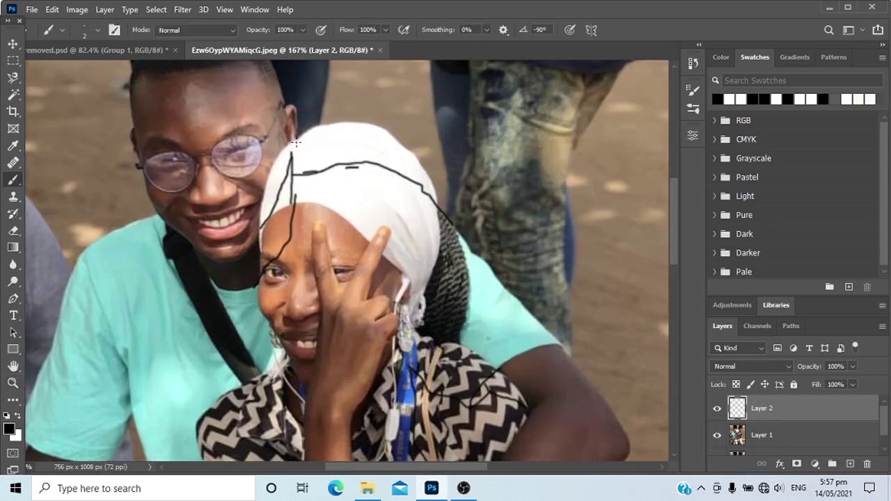
# Extend the sketched neck line upward along the edge of the man's face.
pyautogui.moveTo(290, 155); pyautogui.dragTo(299, 137)
pyautogui.hotkey('ctrl', 'space')
pyautogui.moveTo(301, 233)
pyautogui.mouseDown()
pyautogui.moveTo(254, 234)
pyautogui.moveTo(324, 236)
pyautogui.mouseUp()
pyautogui.hotkey('ctrl', 'space')
pyautogui.moveTo(394, 279); pyautogui.dragTo(333, 280)
pyautogui.press('z')
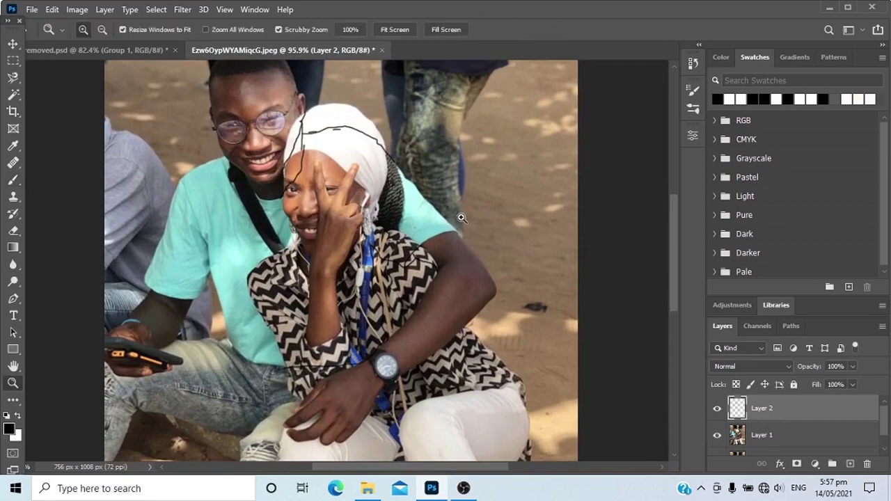
pyautogui.scroll(-3, 328, 199)
pyautogui.scroll(3, 328, 200)
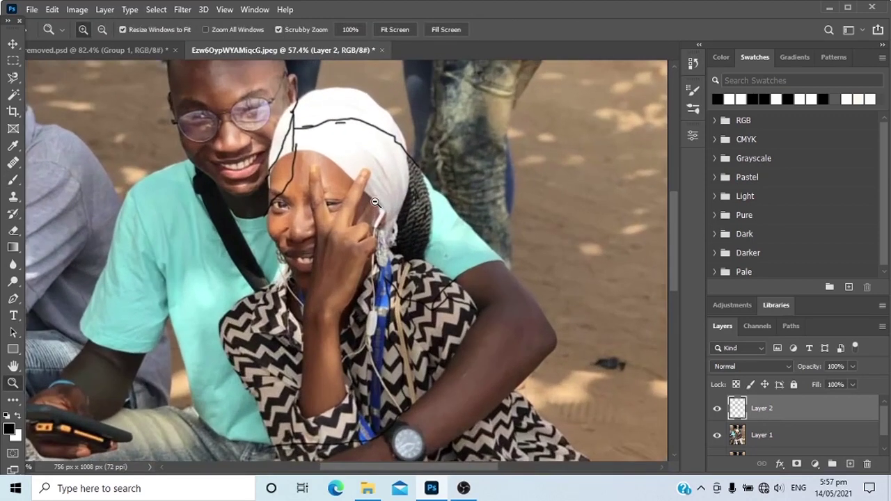
pyautogui.scroll(-2, 320, 188)
pyautogui.press('b')
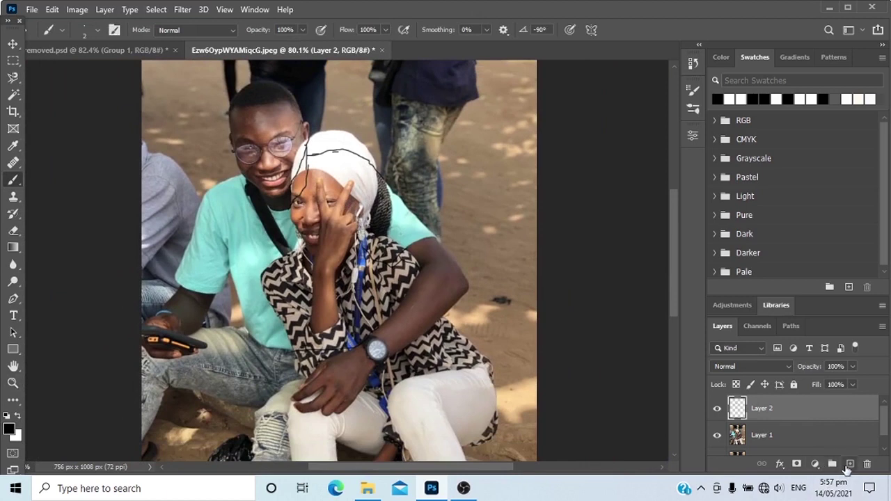
# Add another empty layer and rename the sketch layer "line art illustration".
pyautogui.click(849, 464)
pyautogui.doubleClick(764, 435)
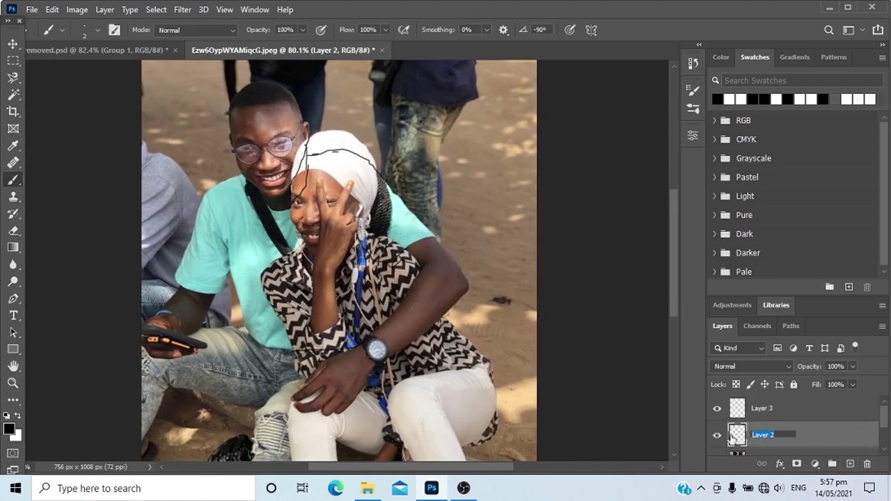
pyautogui.press('BackSpace')
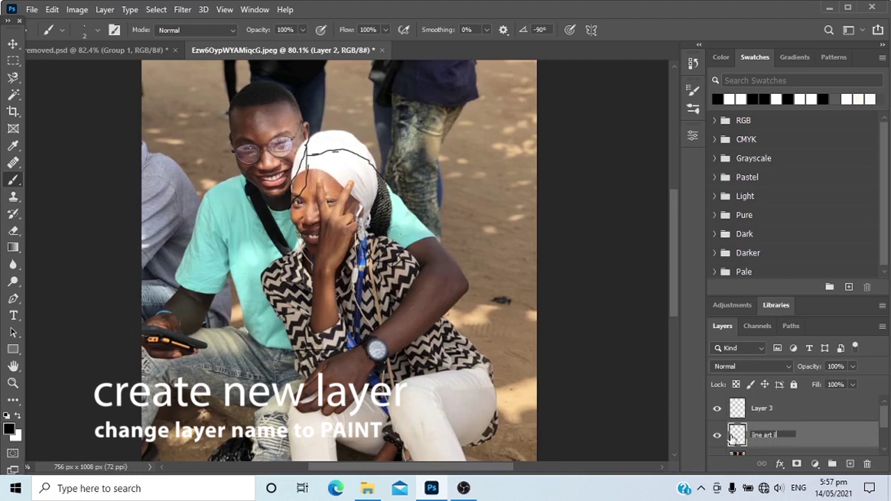
pyautogui.write('line art illustration')
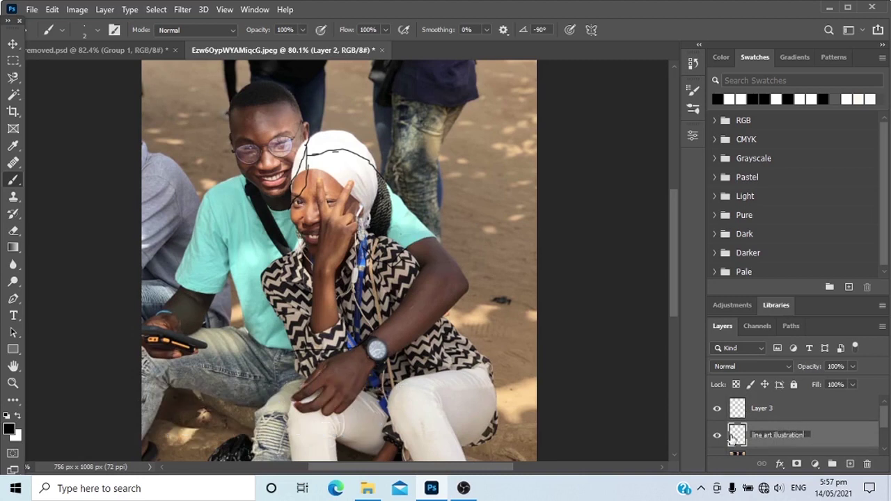
pyautogui.press('Return')
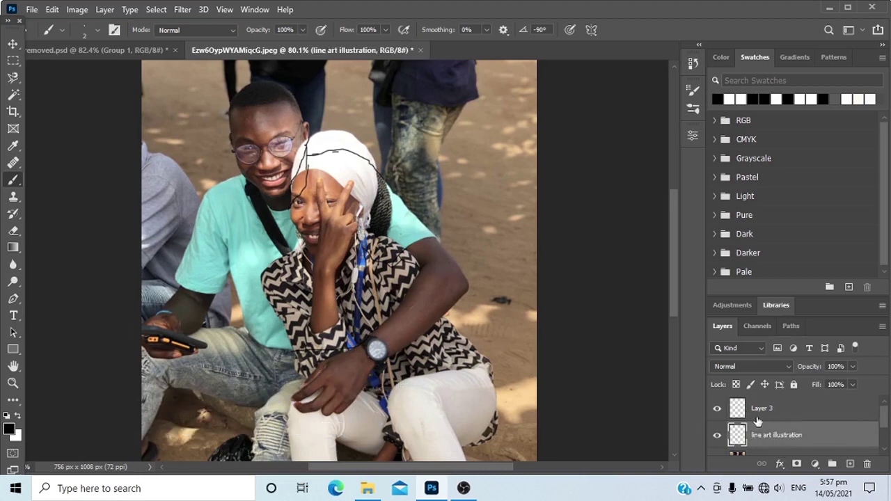
# Move the new empty layer beneath the line art illustration layer and rename it "paintr".
pyautogui.moveTo(777, 411); pyautogui.dragTo(769, 458)
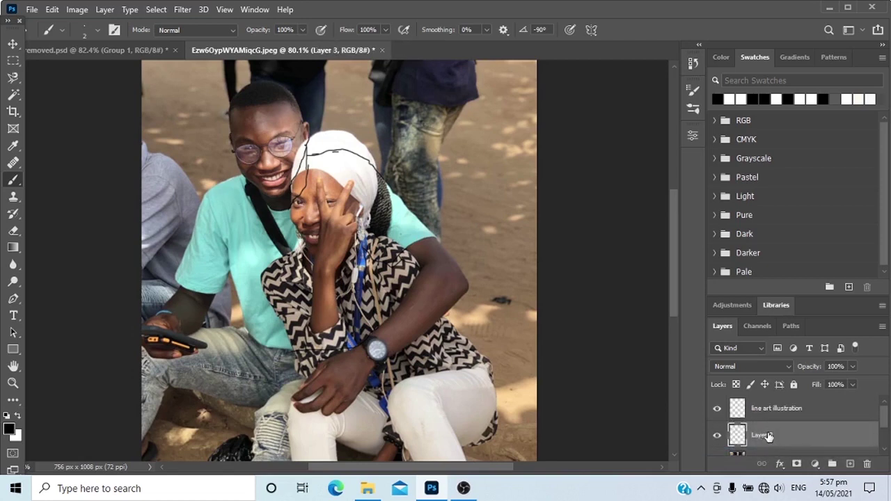
pyautogui.doubleClick(768, 435)
pyautogui.write('oaintr')
pyautogui.press('Return')
# Sample the teal of the man's shirt as the painting color and enlarge the brush.
pyautogui.click(13, 145)
pyautogui.click(247, 218)
pyautogui.click(11, 181)
pyautogui.press(']')
pyautogui.press(']')
pyautogui.press(']')
pyautogui.press(']')
pyautogui.press(']')
pyautogui.press(']')
pyautogui.press(']')
pyautogui.press(']')
pyautogui.press(']')
pyautogui.press(']')
pyautogui.moveTo(332, 285)
pyautogui.mouseDown()
pyautogui.moveTo(374, 235)
pyautogui.moveTo(338, 354)
pyautogui.mouseUp()
pyautogui.hotkey('ctrl', 'z')
pyautogui.hotkey('ctrl', 'z')
pyautogui.keyDown('alt'); pyautogui.rightClick(369, 229); pyautogui.keyUp('alt')
pyautogui.moveTo(395, 230)
pyautogui.mouseDown()
pyautogui.moveTo(363, 221)
pyautogui.moveTo(379, 233)
pyautogui.moveTo(327, 243)
pyautogui.moveTo(344, 330)
pyautogui.mouseUp()
pyautogui.hotkey('ctrl', 'z')
# Paint teal over the woman inside the sketched shirt outline down to the hem, with a brush about 38 px wide.
pyautogui.keyDown('alt'); pyautogui.rightClick(365, 222); pyautogui.keyUp('alt')
pyautogui.scroll(7, 318, 364)
pyautogui.keyDown('alt'); pyautogui.rightClick(362, 230); pyautogui.keyUp('alt')
pyautogui.moveTo(361, 270); pyautogui.dragTo(209, 261)
pyautogui.scroll(-5, 310, 174)
pyautogui.moveTo(303, 172); pyautogui.dragTo(274, 185)
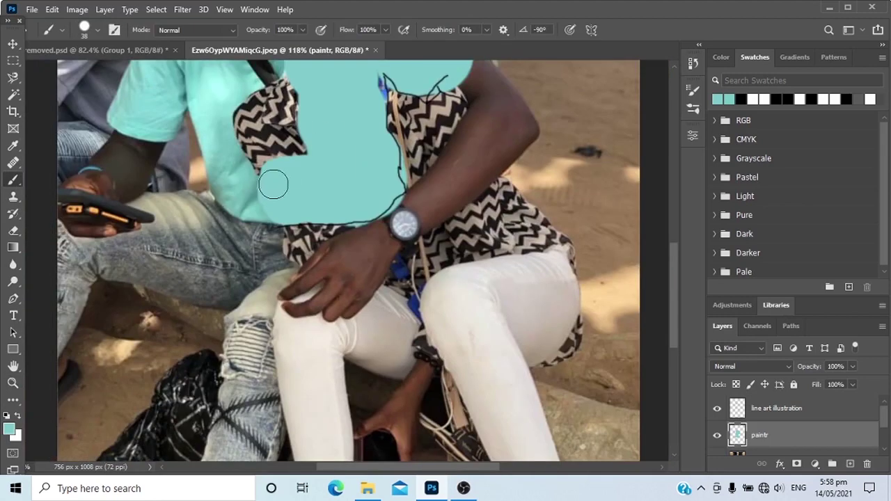
# Sample neighboring shirt shades and paint over the remaining patterned blouse and the front of the shirt.
pyautogui.scroll(2, 274, 185)
pyautogui.moveTo(216, 225); pyautogui.dragTo(289, 150)
pyautogui.keyDown('alt'); pyautogui.click(237, 268); pyautogui.keyUp('alt')
pyautogui.moveTo(293, 254)
pyautogui.mouseDown()
pyautogui.moveTo(244, 220)
pyautogui.moveTo(234, 165)
pyautogui.mouseUp()
pyautogui.keyDown('alt'); pyautogui.rightClick(238, 230); pyautogui.keyUp('alt')
pyautogui.keyDown('alt'); pyautogui.click(266, 195); pyautogui.keyUp('alt')
pyautogui.moveTo(296, 105)
pyautogui.mouseDown()
pyautogui.moveTo(269, 145)
pyautogui.moveTo(217, 182)
pyautogui.mouseUp()
pyautogui.moveTo(217, 181)
pyautogui.mouseDown()
pyautogui.moveTo(351, 181)
pyautogui.moveTo(392, 167)
pyautogui.mouseUp()
# Paint the darker teal across the upper chest, shoulder and sleeve with a brush about 45 px wide.
pyautogui.scroll(3, 360, 214)
pyautogui.press('x')
pyautogui.press('e')
pyautogui.press('x')
pyautogui.keyDown('alt'); pyautogui.rightClick(392, 167); pyautogui.keyUp('alt')
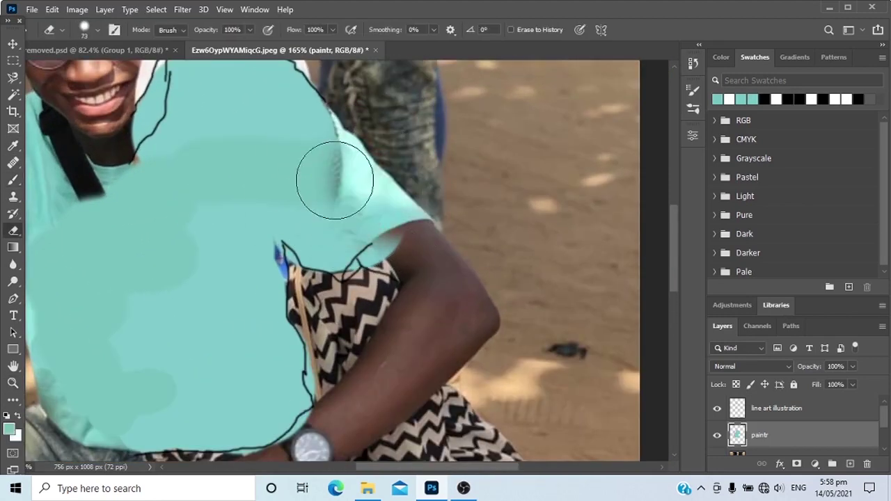
pyautogui.press('b')
pyautogui.moveTo(335, 181)
pyautogui.mouseDown()
pyautogui.moveTo(304, 166)
pyautogui.moveTo(362, 210)
pyautogui.moveTo(272, 167)
pyautogui.mouseUp()
pyautogui.moveTo(216, 145); pyautogui.dragTo(245, 182)
pyautogui.keyDown('alt'); pyautogui.rightClick(263, 178); pyautogui.keyUp('alt')
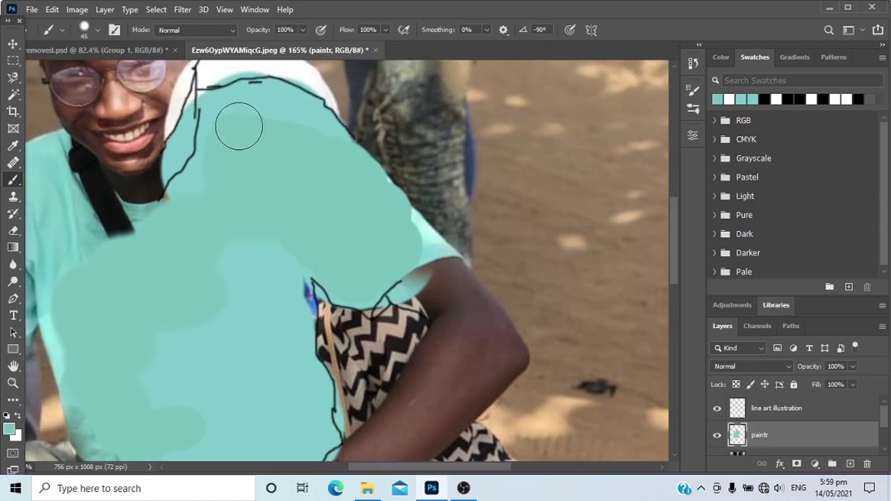
pyautogui.moveTo(293, 122); pyautogui.dragTo(243, 124)
pyautogui.moveTo(363, 136); pyautogui.dragTo(433, 136)
# On the line art illustration layer, draw a 1 px black line from the shoulder down to the sleeve's outer edge.
pyautogui.click(776, 408)
pyautogui.click(17, 437)
pyautogui.click(497, 249)
pyautogui.click(747, 81)
pyautogui.keyDown('alt'); pyautogui.rightClick(337, 189); pyautogui.keyUp('alt')
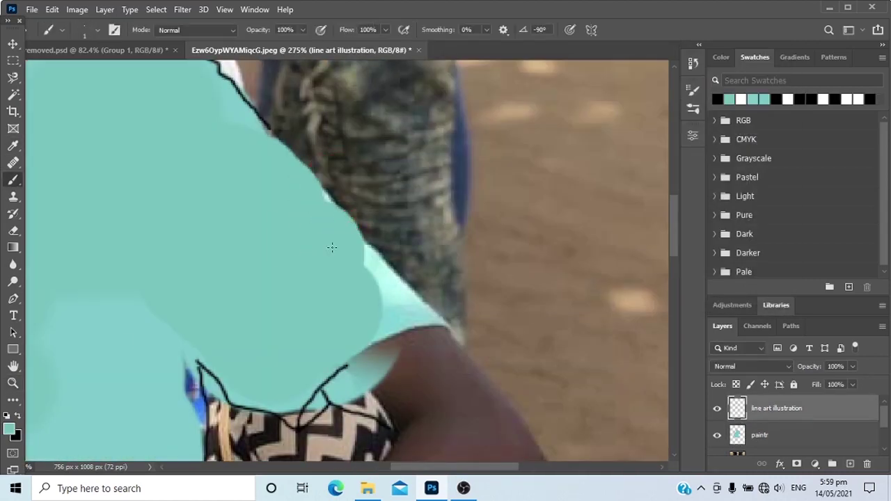
pyautogui.moveTo(271, 130); pyautogui.dragTo(375, 253)
pyautogui.hotkey('ctrl', 'z')
pyautogui.press('x')
pyautogui.moveTo(269, 128); pyautogui.dragTo(449, 327)
pyautogui.press('z')
pyautogui.moveTo(472, 121); pyautogui.dragTo(409, 199)
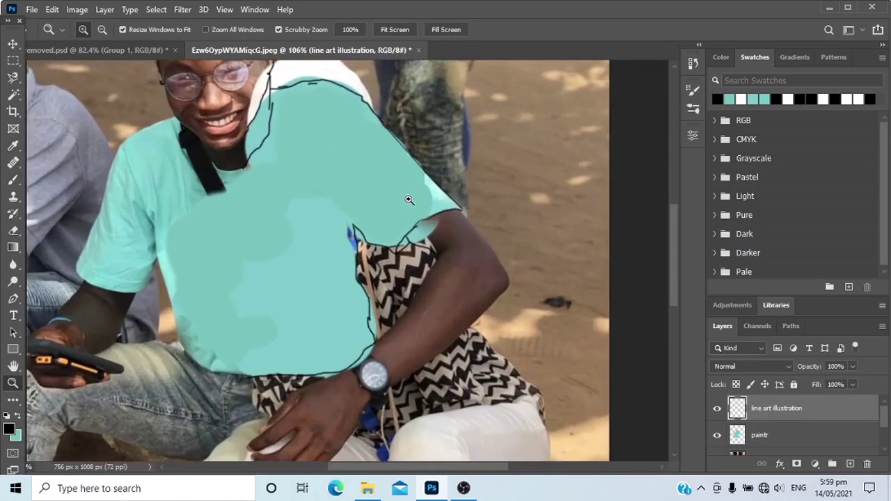
# On the paintr layer, erase the teal that spills outside the sketched neck line.
pyautogui.moveTo(270, 115)
pyautogui.mouseDown()
pyautogui.moveTo(302, 135)
pyautogui.moveTo(310, 157)
pyautogui.mouseUp()
pyautogui.click(765, 435)
pyautogui.press('b')
pyautogui.keyDown('alt'); pyautogui.rightClick(298, 155); pyautogui.keyUp('alt')
pyautogui.press('e')
pyautogui.scroll(3, 199, 170)
pyautogui.moveTo(215, 177)
pyautogui.mouseDown()
pyautogui.moveTo(207, 171)
pyautogui.moveTo(199, 227)
pyautogui.mouseUp()
# Paint teal up to the inside of the neck and shoulder lines with a smaller hard brush, cleaning the edge with the Eraser.
pyautogui.press('b')
pyautogui.click(291, 360)
pyautogui.moveTo(285, 356)
pyautogui.mouseDown()
pyautogui.moveTo(307, 360)
pyautogui.moveTo(259, 334)
pyautogui.mouseUp()
pyautogui.hotkey('ctrl', 'z')
pyautogui.press('x')
pyautogui.keyDown('alt'); pyautogui.rightClick(329, 167); pyautogui.keyUp('alt')
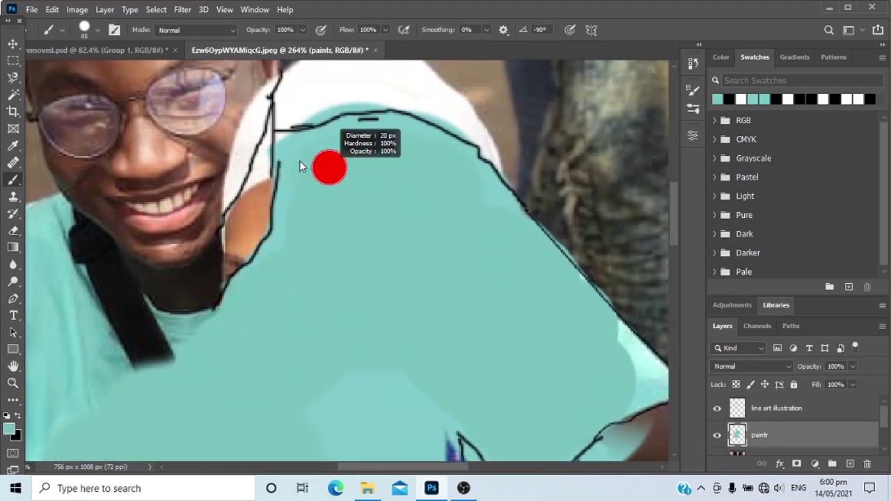
pyautogui.keyDown('alt'); pyautogui.rightClick(288, 141); pyautogui.keyUp('alt')
pyautogui.press('x')
pyautogui.moveTo(271, 137); pyautogui.dragTo(260, 172)
pyautogui.press('e')
pyautogui.click(262, 158)
pyautogui.press('b')
pyautogui.press('x')
pyautogui.moveTo(318, 141); pyautogui.dragTo(279, 207)
# Erase the teal outside the shirt's side and underarm lines, hiding and reshowing the line art to check the edge.
pyautogui.moveTo(341, 424); pyautogui.dragTo(316, 90)
pyautogui.moveTo(341, 314); pyautogui.dragTo(378, 314)
pyautogui.press('e')
pyautogui.keyDown('alt'); pyautogui.rightClick(300, 322); pyautogui.keyUp('alt')
pyautogui.moveTo(309, 348)
pyautogui.mouseDown()
pyautogui.moveTo(464, 300)
pyautogui.moveTo(506, 244)
pyautogui.mouseUp()
pyautogui.moveTo(553, 123)
pyautogui.mouseDown()
pyautogui.moveTo(455, 262)
pyautogui.moveTo(441, 176)
pyautogui.mouseUp()
pyautogui.moveTo(442, 177); pyautogui.dragTo(428, 286)
pyautogui.click(718, 410)
pyautogui.moveTo(511, 307)
pyautogui.mouseDown()
pyautogui.moveTo(464, 307)
pyautogui.moveTo(506, 299)
pyautogui.mouseUp()
pyautogui.click(718, 409)
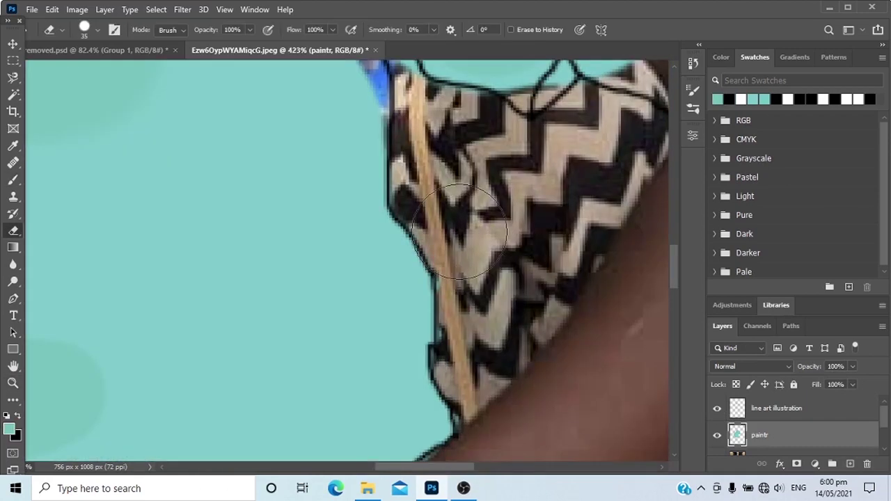
pyautogui.moveTo(459, 232); pyautogui.dragTo(482, 341)
# Paint teal over the uncovered area of the shirt near the underarm with a resized brush.
pyautogui.click(352, 188)
pyautogui.press('b')
pyautogui.keyDown('alt'); pyautogui.rightClick(331, 233); pyautogui.keyUp('alt')
pyautogui.moveTo(349, 188); pyautogui.dragTo(319, 220)
pyautogui.moveTo(195, 164); pyautogui.dragTo(279, 201)
# Erase the excess teal around the underarm point and beneath the sleeve with a small eraser.
pyautogui.moveTo(518, 236); pyautogui.dragTo(561, 236)
pyautogui.press('e')
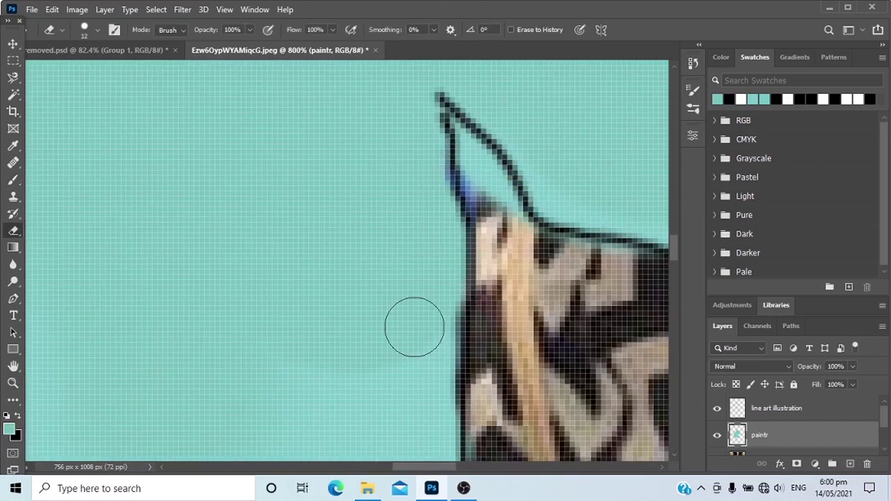
pyautogui.keyDown('alt'); pyautogui.rightClick(515, 245); pyautogui.keyUp('alt')
pyautogui.moveTo(512, 217); pyautogui.dragTo(481, 163)
pyautogui.moveTo(540, 240); pyautogui.dragTo(418, 229)
pyautogui.moveTo(600, 231); pyautogui.dragTo(686, 231)
pyautogui.keyDown('alt'); pyautogui.rightClick(528, 258); pyautogui.keyUp('alt')
pyautogui.moveTo(522, 259)
pyautogui.mouseDown()
pyautogui.moveTo(489, 286)
pyautogui.moveTo(513, 255)
pyautogui.mouseUp()
pyautogui.moveTo(547, 242)
pyautogui.mouseDown()
pyautogui.moveTo(479, 273)
pyautogui.moveTo(560, 280)
pyautogui.mouseUp()
# Paint teal over the remaining uncovered patch inside the shirt's side line with a resized hard brush.
pyautogui.press('b')
pyautogui.keyDown('alt'); pyautogui.rightClick(440, 274); pyautogui.keyUp('alt')
pyautogui.moveTo(453, 296)
pyautogui.mouseDown()
pyautogui.moveTo(409, 277)
pyautogui.moveTo(341, 276)
pyautogui.mouseUp()
pyautogui.press('x')
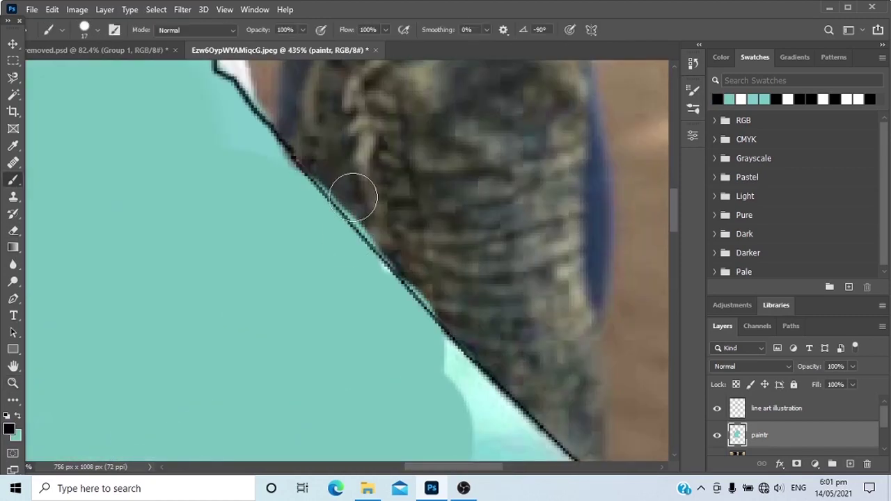
# Erase the excess teal outside the shoulder and sleeve line with the Eraser.
pyautogui.press('e')
pyautogui.moveTo(410, 249)
pyautogui.mouseDown()
pyautogui.moveTo(346, 197)
pyautogui.moveTo(428, 299)
pyautogui.mouseUp()
pyautogui.moveTo(272, 105); pyautogui.dragTo(497, 182)
pyautogui.moveTo(481, 180)
pyautogui.mouseDown()
pyautogui.moveTo(393, 133)
pyautogui.moveTo(226, 162)
pyautogui.mouseUp()
pyautogui.moveTo(389, 142); pyautogui.dragTo(292, 142)
pyautogui.moveTo(606, 272); pyautogui.dragTo(627, 271)
pyautogui.moveTo(348, 224); pyautogui.dragTo(303, 224)
pyautogui.moveTo(422, 237); pyautogui.dragTo(447, 236)
# On Layer 1, clone sandy ground over the white headscarf above the shoulder with a soft Clone Stamp brush about 83 px wide.
pyautogui.click(767, 450)
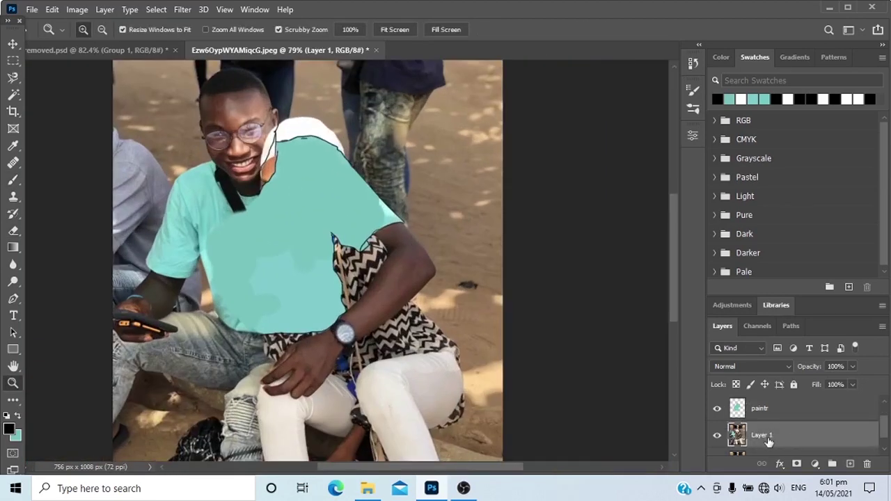
pyautogui.scroll(-2, 768, 441)
pyautogui.click(358, 215)
pyautogui.moveTo(265, 150); pyautogui.dragTo(289, 150)
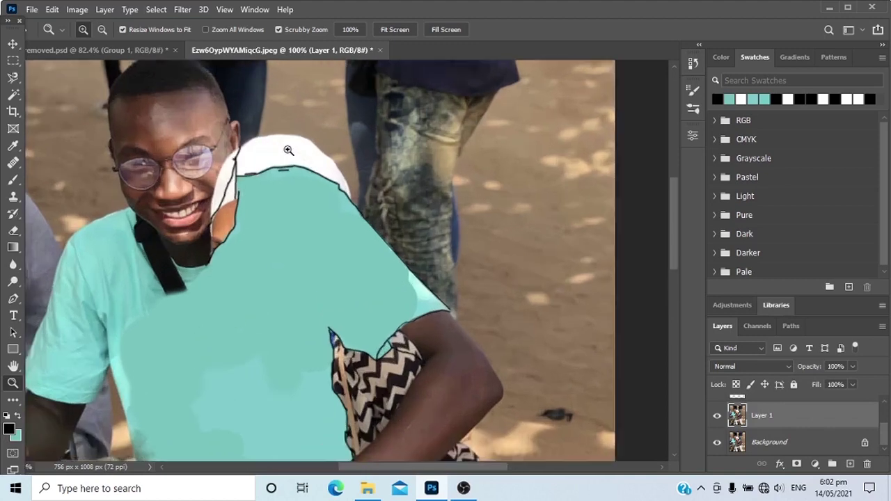
pyautogui.scroll(-2, 292, 153)
pyautogui.scroll(3, 295, 164)
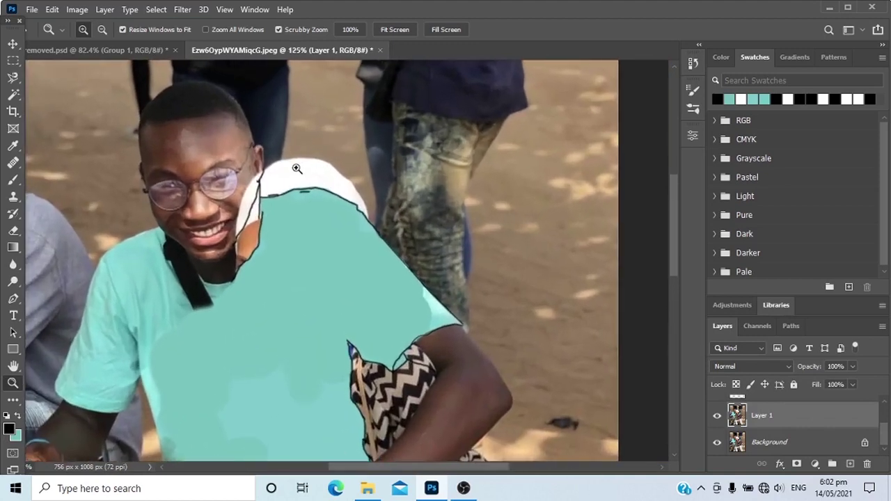
pyautogui.press('s')
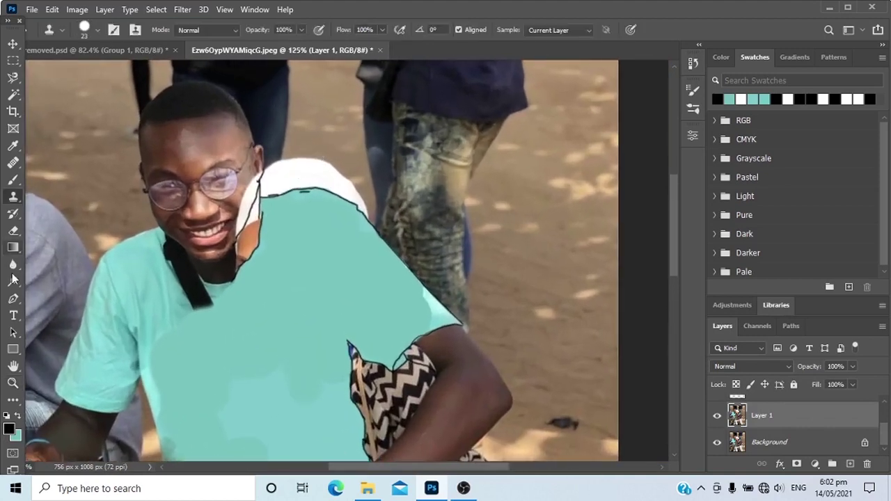
pyautogui.rightClick(20, 198)
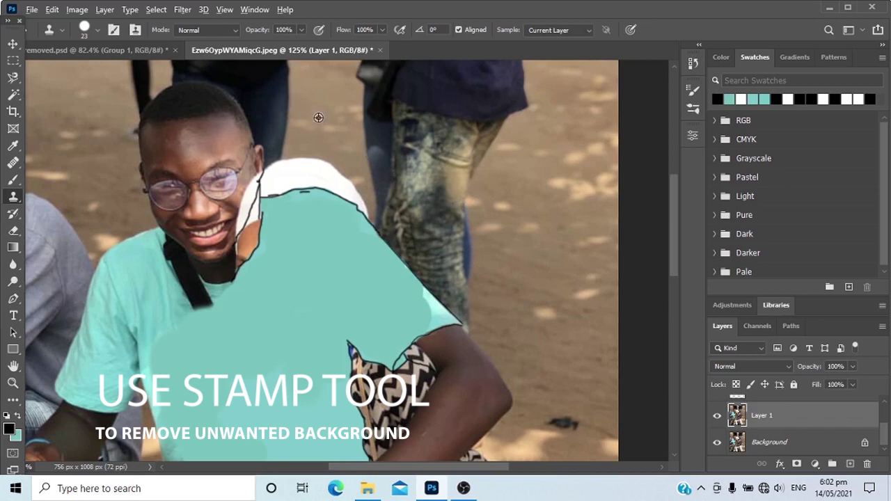
pyautogui.moveTo(319, 133)
pyautogui.mouseDown()
pyautogui.moveTo(367, 157)
pyautogui.moveTo(353, 154)
pyautogui.mouseUp()
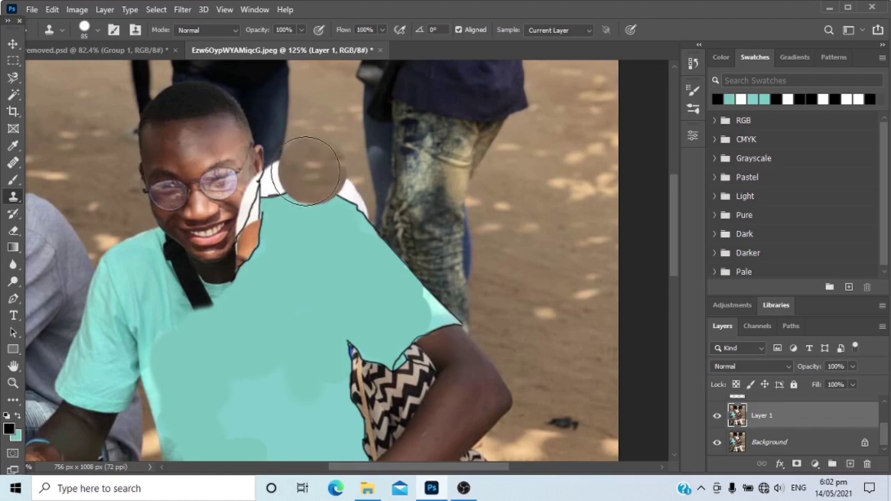
pyautogui.moveTo(310, 178)
pyautogui.mouseDown()
pyautogui.moveTo(318, 11)
pyautogui.moveTo(305, 16)
pyautogui.mouseUp()
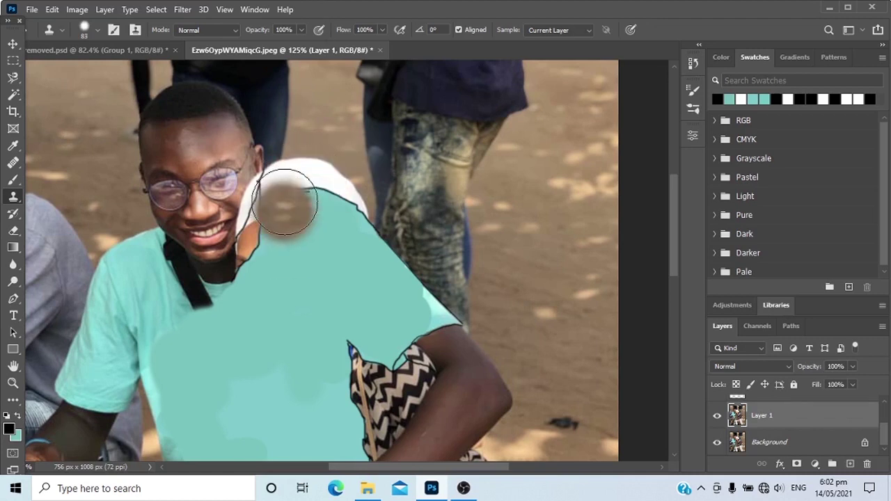
pyautogui.moveTo(291, 186)
pyautogui.mouseDown()
pyautogui.moveTo(339, 213)
pyautogui.moveTo(326, 177)
pyautogui.moveTo(313, 188)
pyautogui.moveTo(337, 161)
pyautogui.mouseUp()
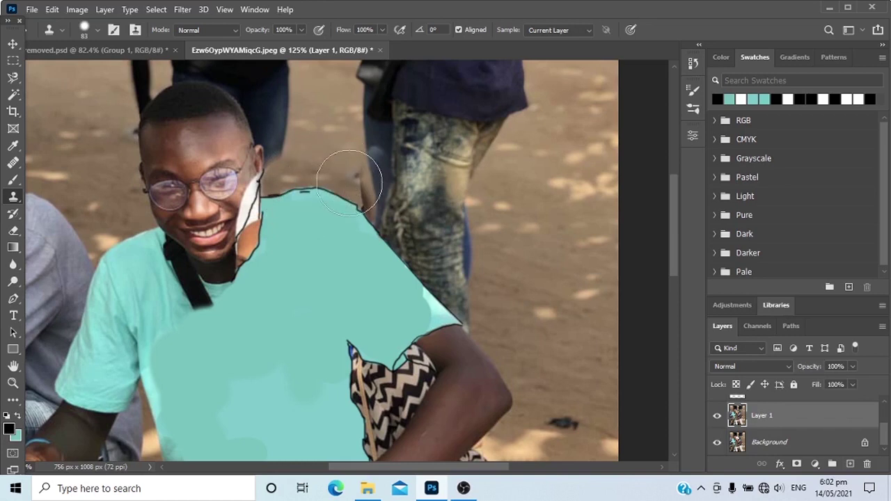
pyautogui.click(354, 189)
pyautogui.click(312, 176)
pyautogui.keyDown('alt'); pyautogui.click(321, 179); pyautogui.keyUp('alt')
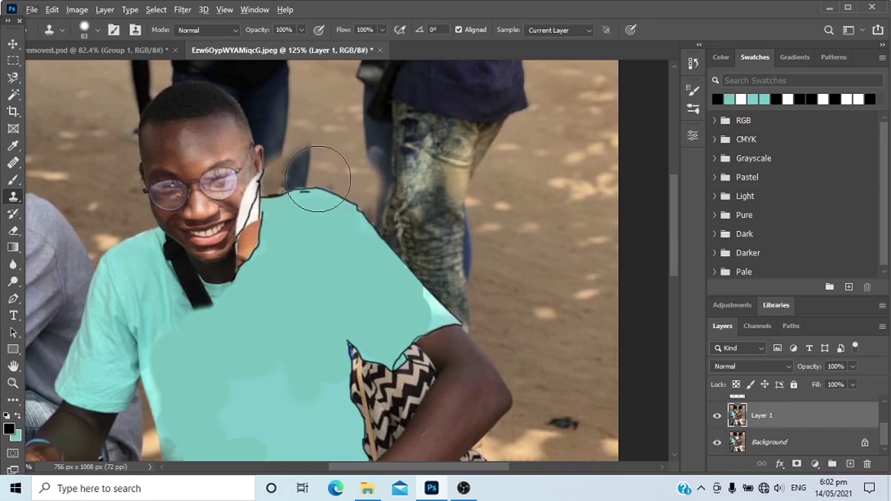
pyautogui.hotkey('ctrl', 'z')
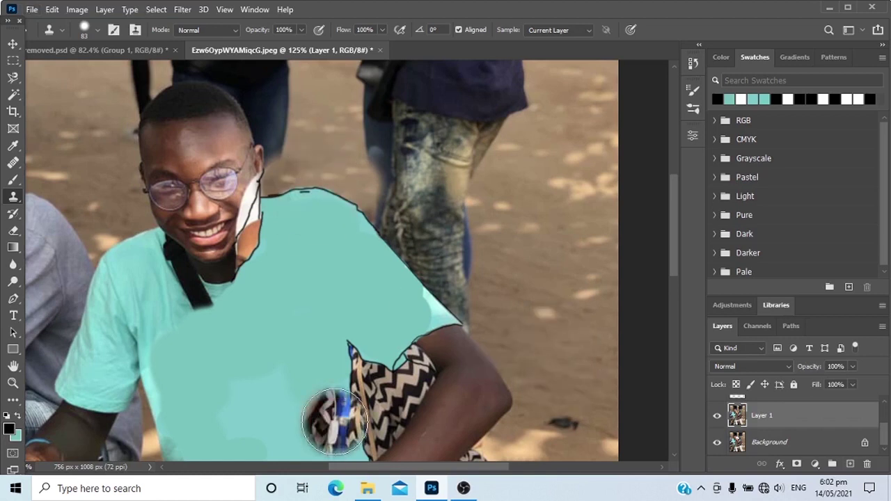
pyautogui.click(151, 242)
pyautogui.hotkey('ctrl', 'z')
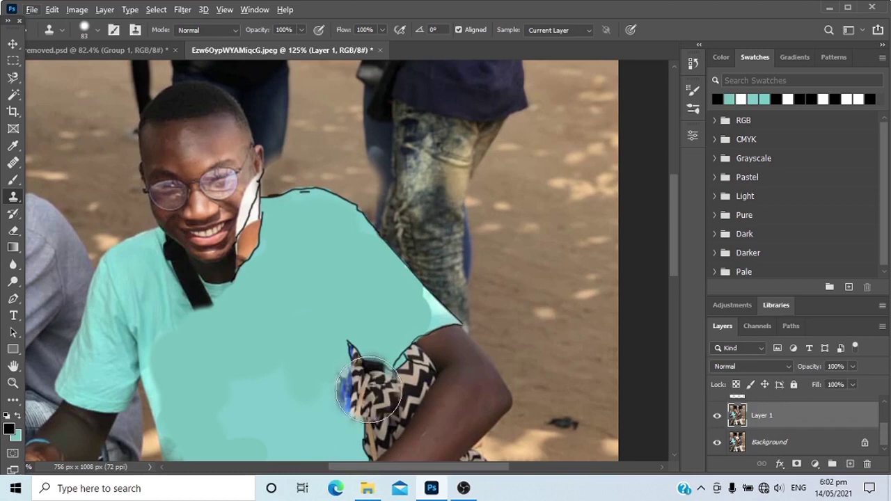
pyautogui.click(185, 268)
pyautogui.hotkey('ctrl', 'z')
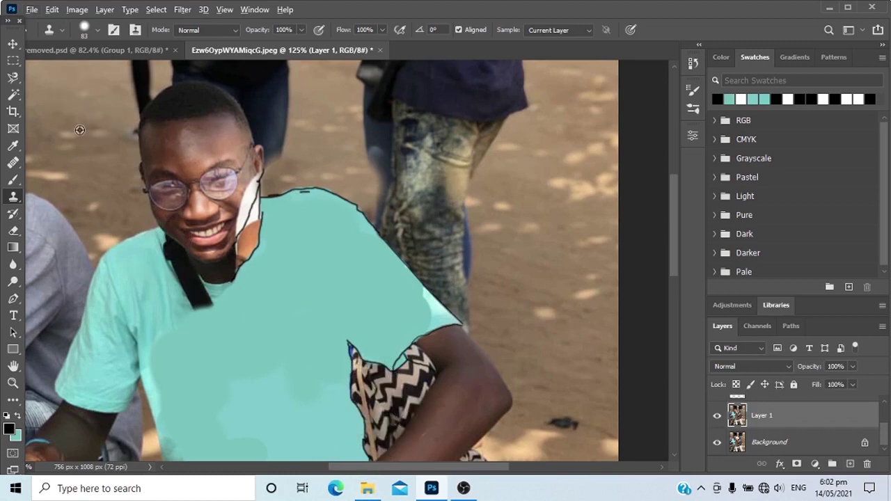
# Clone sandy ground over the patterned dress in the gap between the man's torso and bent arm.
pyautogui.moveTo(407, 366)
pyautogui.mouseDown()
pyautogui.moveTo(393, 396)
pyautogui.moveTo(371, 372)
pyautogui.moveTo(385, 380)
pyautogui.moveTo(407, 369)
pyautogui.moveTo(382, 428)
pyautogui.moveTo(404, 425)
pyautogui.mouseUp()
pyautogui.moveTo(395, 418)
pyautogui.mouseDown()
pyautogui.moveTo(446, 335)
pyautogui.moveTo(443, 305)
pyautogui.mouseUp()
pyautogui.scroll(-3, 458, 326)
pyautogui.keyDown('alt'); pyautogui.click(252, 210); pyautogui.keyUp('alt')
pyautogui.hotkey('ctrl', 'z')
pyautogui.press('z')
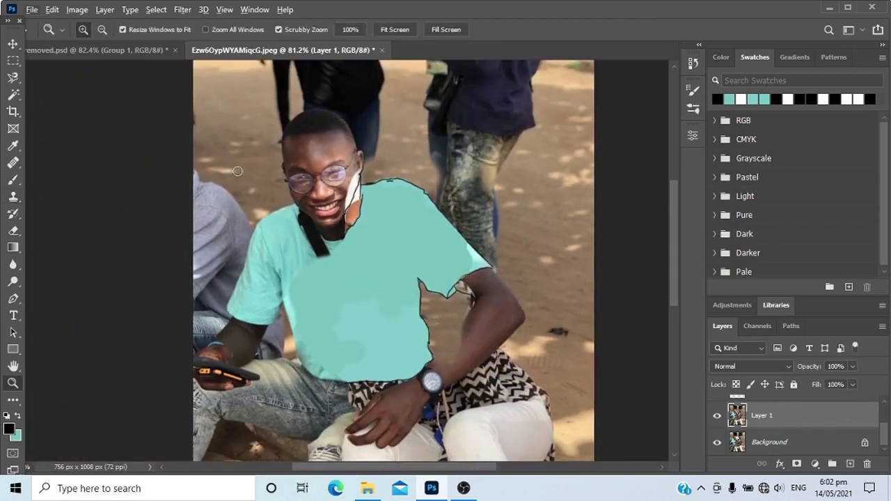
# Try to clone freshly sampled ground over the patterned dress beneath the forearm.
pyautogui.press('b')
pyautogui.press('s')
pyautogui.keyDown('alt'); pyautogui.click(265, 167); pyautogui.keyUp('alt')
pyautogui.moveTo(533, 389)
pyautogui.mouseDown()
pyautogui.moveTo(512, 362)
pyautogui.moveTo(444, 351)
pyautogui.mouseUp()
pyautogui.press('b')
pyautogui.hotkey('ctrl', 'z')
pyautogui.press('z')
pyautogui.tripleClick(493, 356)
pyautogui.press('b')
pyautogui.press('z')
pyautogui.hotkey('ctrl', 'z')
# Inspect the cloned background around the arm and shoulders, hiding and reshowing the line art illustration layer for comparison.
pyautogui.scroll(-8, 495, 350)
pyautogui.scroll(4, 318, 274)
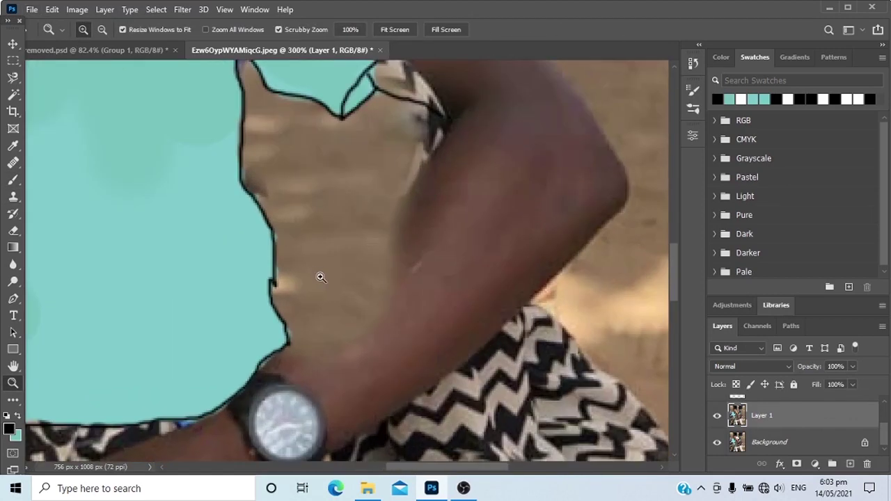
pyautogui.scroll(-6, 318, 274)
pyautogui.scroll(2, 287, 195)
pyautogui.scroll(2, 287, 194)
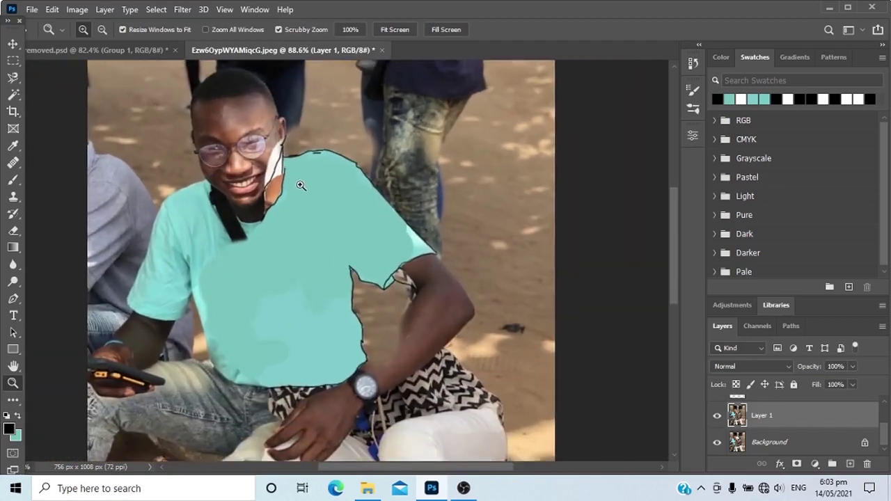
pyautogui.scroll(-4, 293, 188)
pyautogui.scroll(5, 435, 240)
pyautogui.scroll(3, 717, 412)
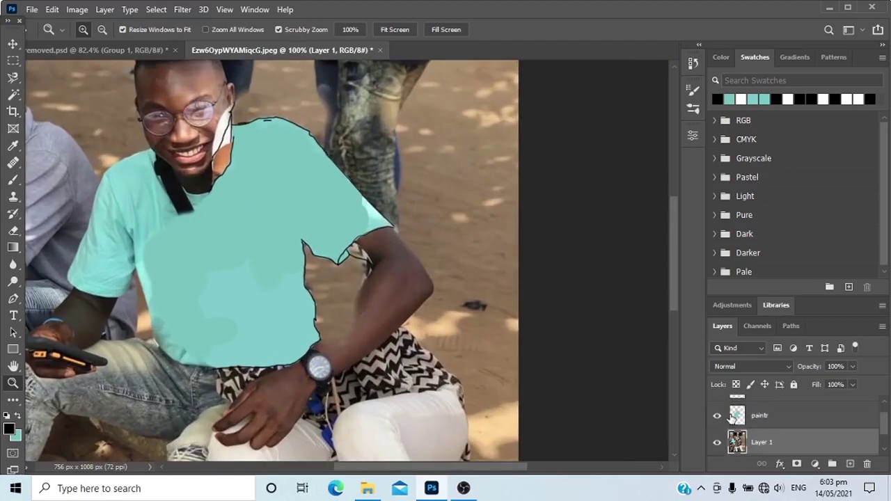
pyautogui.click(717, 411)
pyautogui.scroll(-4, 334, 279)
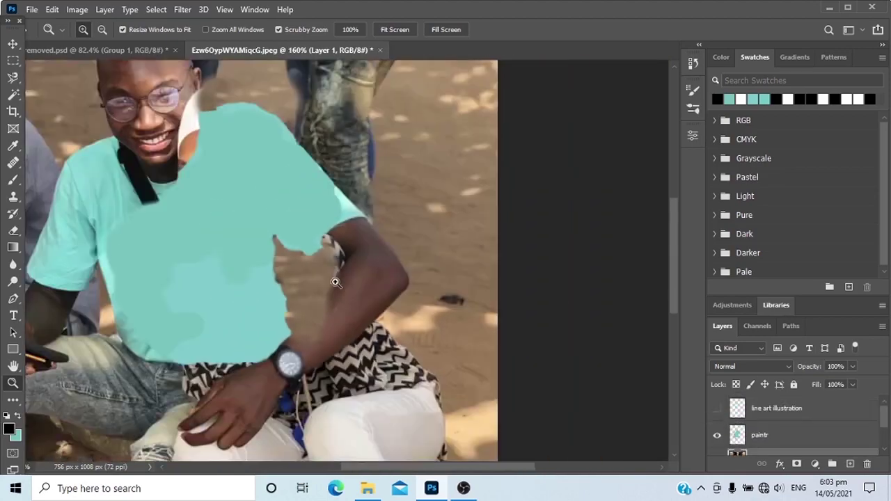
pyautogui.click(716, 413)
pyautogui.moveTo(337, 202); pyautogui.dragTo(387, 228)
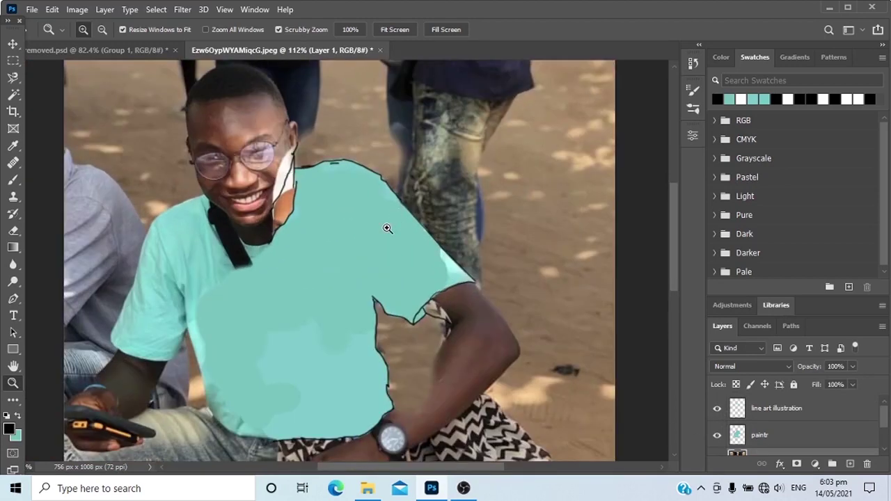
pyautogui.moveTo(404, 296); pyautogui.dragTo(326, 253)
pyautogui.scroll(4, 324, 187)
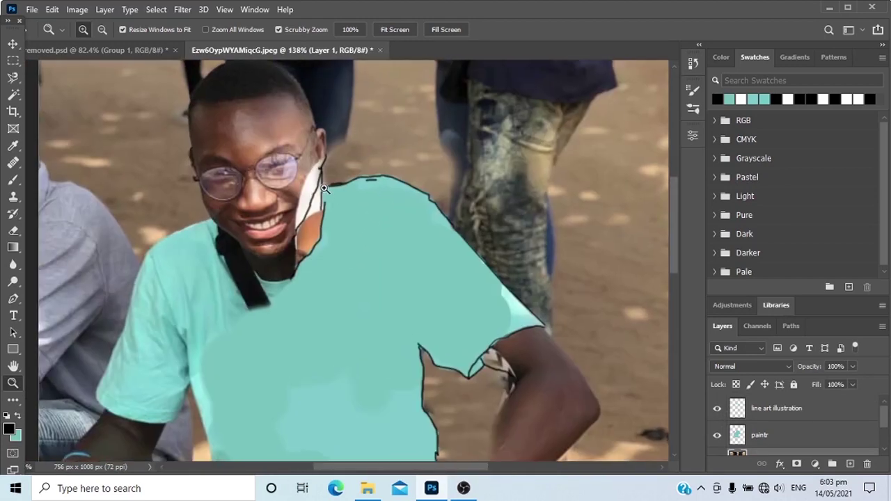
# Place the portrait file images - 2021-05-05T014356.105 from the YOUTUBE TUTORIALS folder and move its layer above the line art.
pyautogui.click(366, 490)
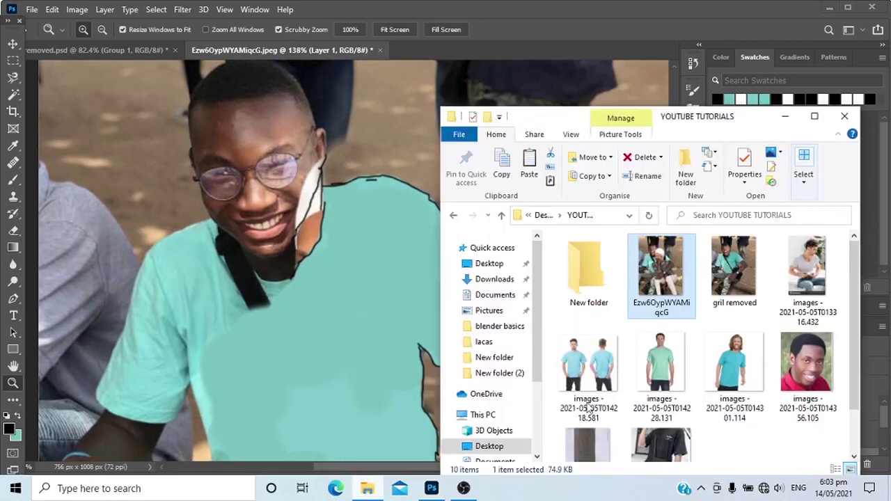
pyautogui.click(804, 385)
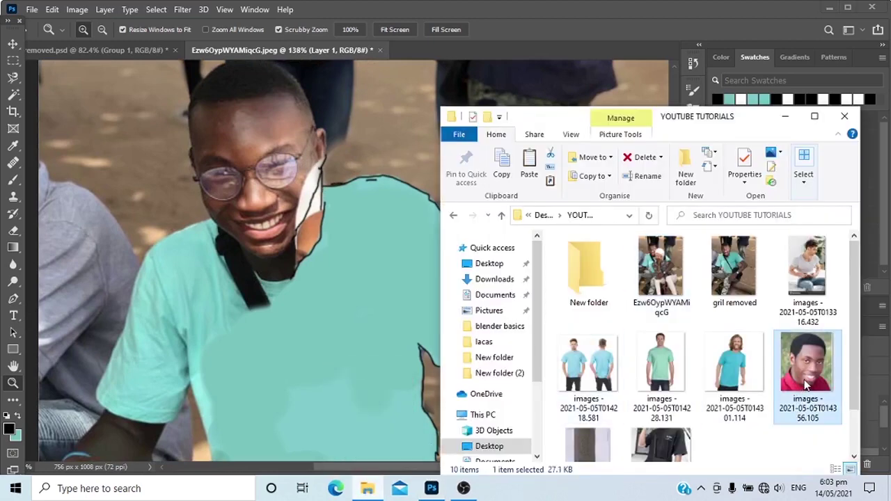
pyautogui.moveTo(818, 383); pyautogui.dragTo(283, 291)
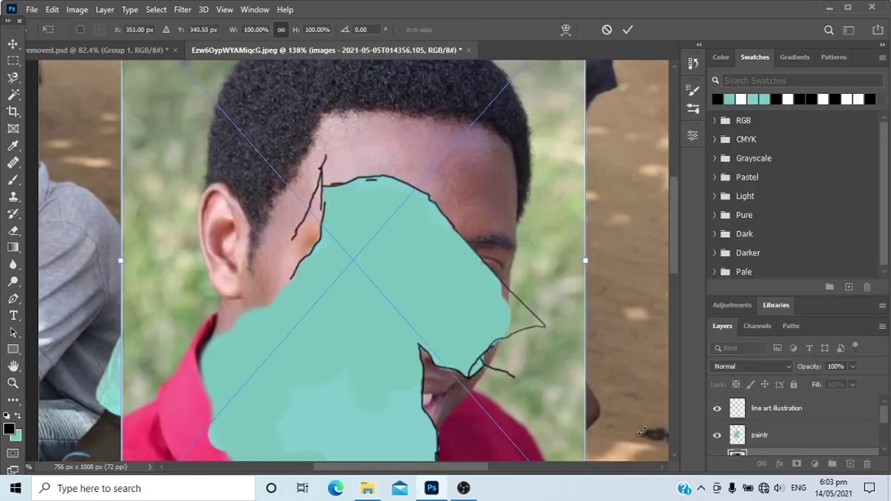
pyautogui.scroll(-1, 793, 449)
pyautogui.press('Return')
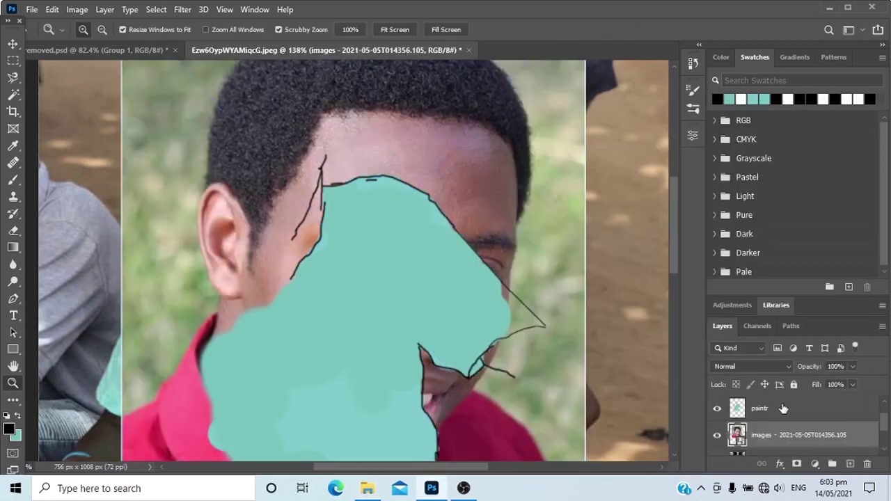
pyautogui.moveTo(784, 433)
pyautogui.mouseDown()
pyautogui.moveTo(783, 394)
pyautogui.moveTo(783, 402)
pyautogui.mouseUp()
# Trace a Pen path around the portrait's ear, cheek, mouth corner and chin.
pyautogui.moveTo(492, 343); pyautogui.dragTo(452, 341)
pyautogui.press('p')
pyautogui.scroll(3, 350, 304)
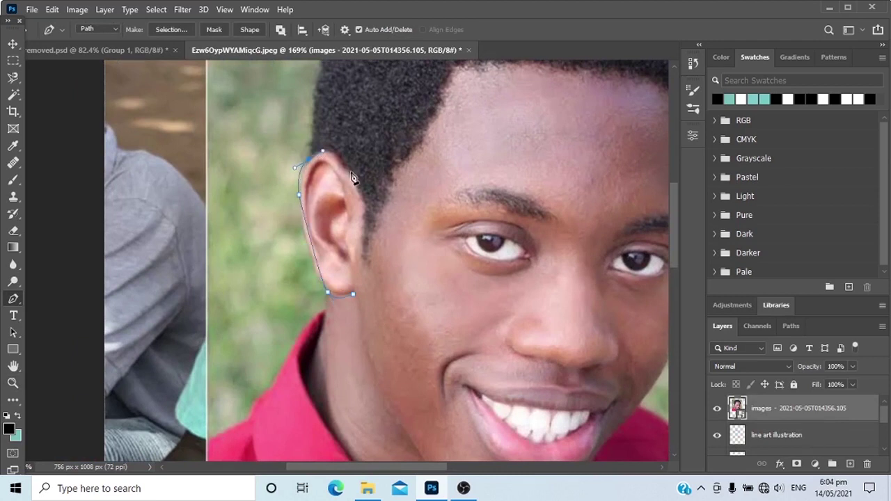
pyautogui.hotkey('ctrl', 'z')
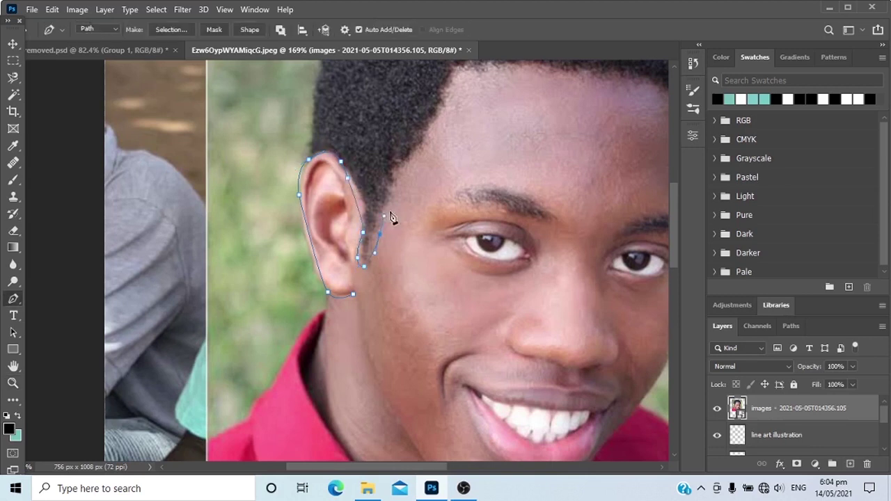
pyautogui.moveTo(488, 420); pyautogui.dragTo(489, 430)
pyautogui.moveTo(469, 369); pyautogui.dragTo(449, 242)
pyautogui.moveTo(493, 357); pyautogui.dragTo(499, 359)
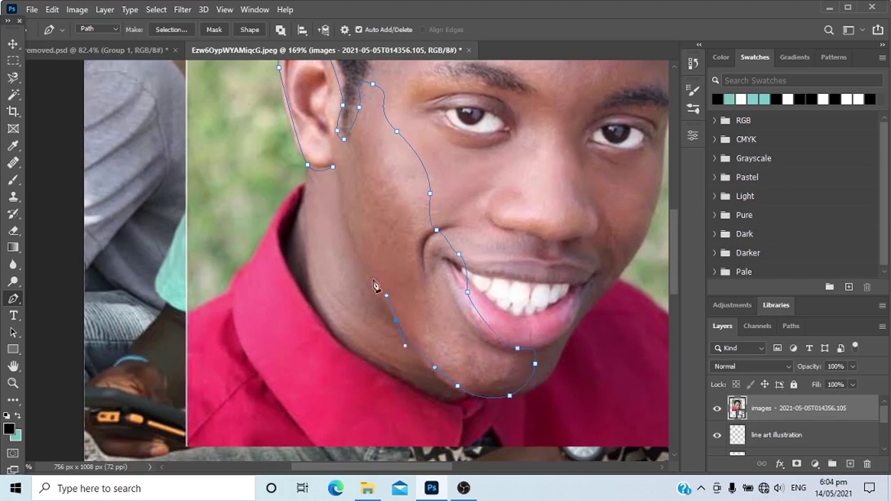
# Close the path, convert it to a selection and copy the enclosed ear and cheek to a new layer.
pyautogui.rightClick(337, 174)
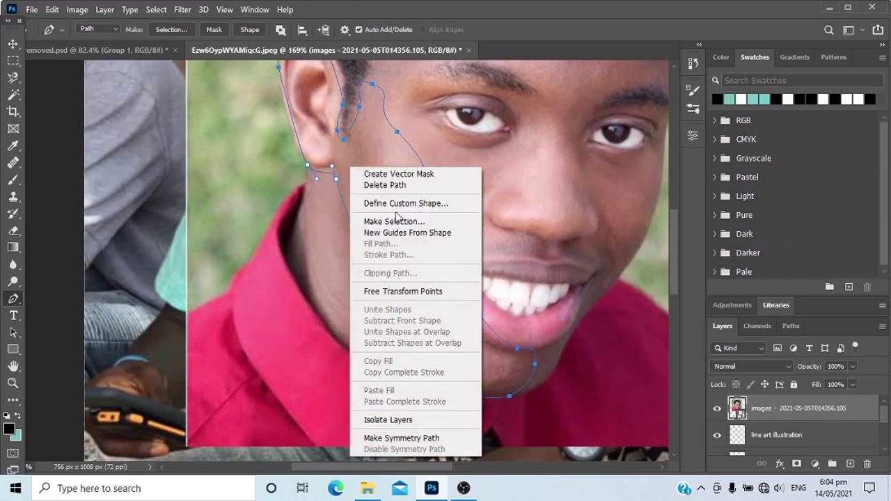
pyautogui.click(395, 221)
pyautogui.press('Return')
pyautogui.hotkey('ctrl', 'j')
pyautogui.moveTo(419, 239); pyautogui.dragTo(364, 235)
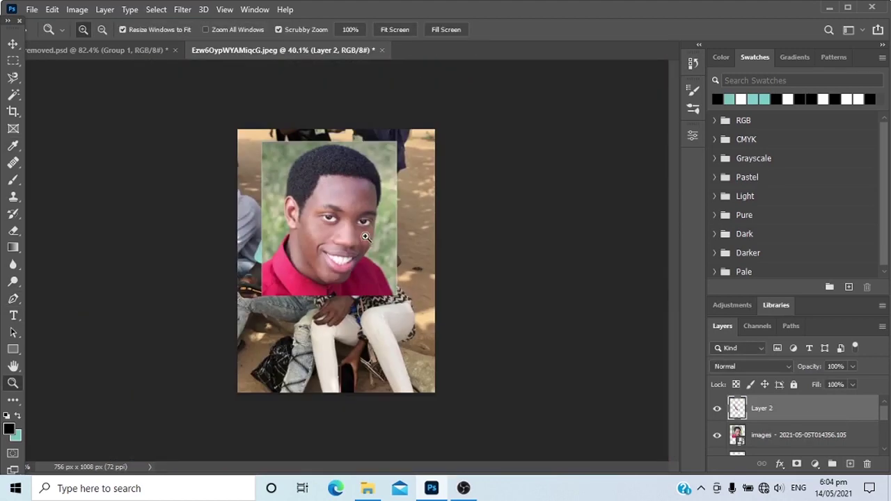
# Convert Layer 2 to a smart object and delete the source portrait layer.
pyautogui.click(717, 435)
pyautogui.rightClick(765, 417)
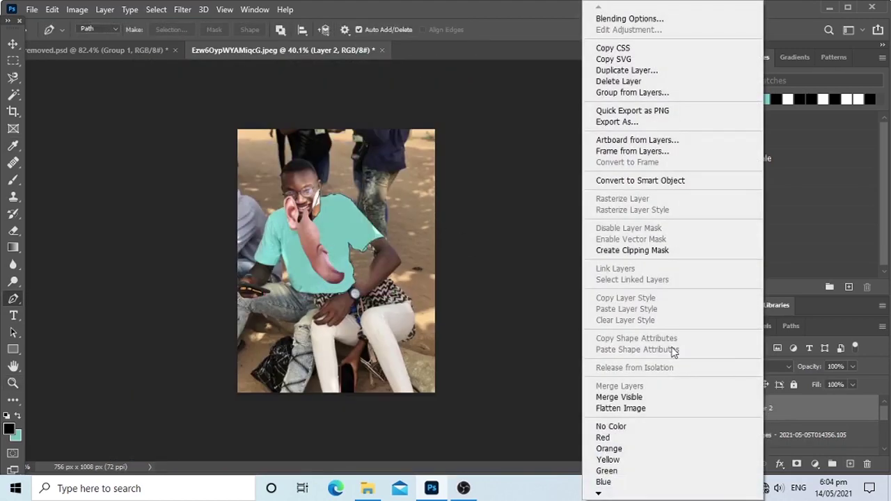
pyautogui.click(653, 181)
pyautogui.click(787, 436)
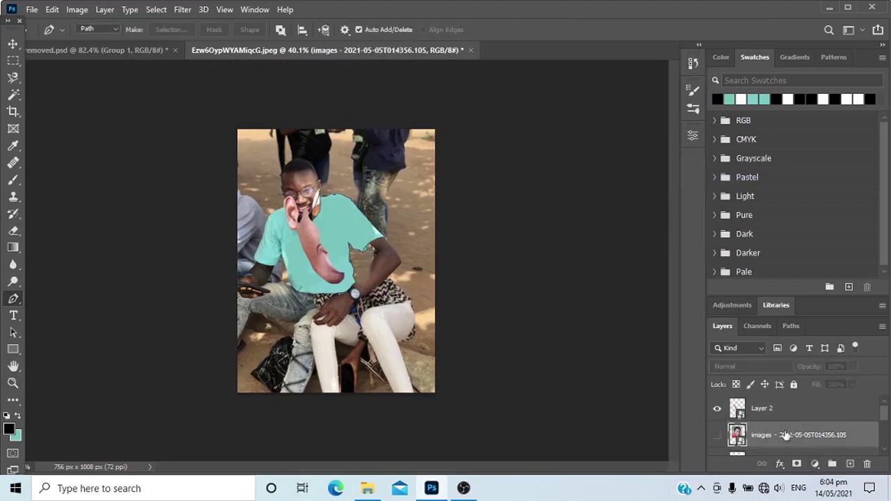
pyautogui.press('Delete')
# Shrink the ear-and-cheek piece on Layer 2 to about 27%, flip it horizontally and position it beside the man's face.
pyautogui.press('z')
pyautogui.moveTo(224, 248); pyautogui.dragTo(399, 323)
pyautogui.press('v')
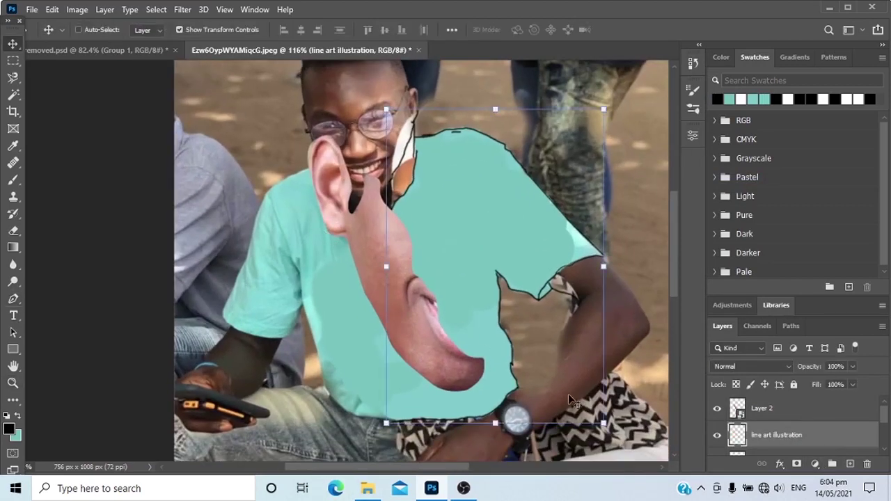
pyautogui.click(763, 415)
pyautogui.moveTo(486, 393); pyautogui.dragTo(359, 183)
pyautogui.rightClick(383, 183)
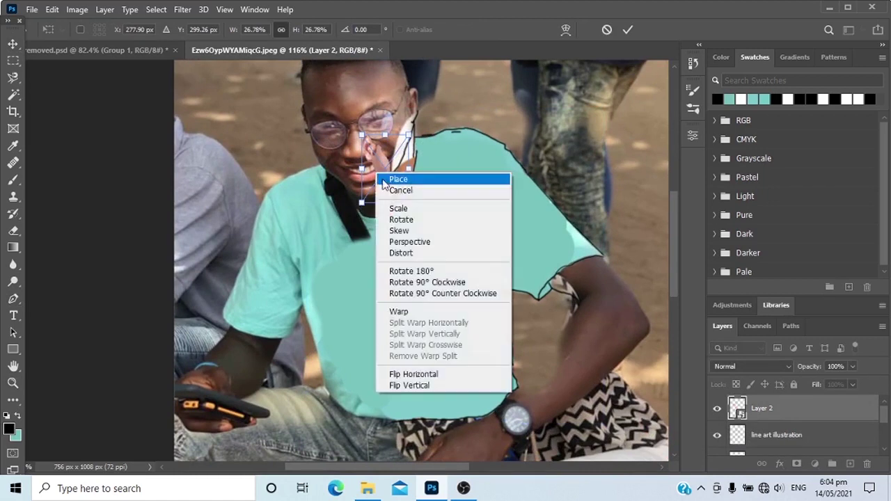
pyautogui.click(413, 373)
pyautogui.moveTo(409, 169); pyautogui.dragTo(423, 124)
pyautogui.moveTo(446, 96); pyautogui.dragTo(434, 88)
pyautogui.moveTo(428, 167); pyautogui.dragTo(408, 224)
pyautogui.press('Return')
# Rotate the flipped ear-and-cheek piece to about 172° and enlarge it to about 39% by 40%, aligned with the man's ear and jaw.
pyautogui.press('z')
pyautogui.press('v')
pyautogui.moveTo(362, 244); pyautogui.dragTo(359, 226)
pyautogui.moveTo(432, 312); pyautogui.dragTo(450, 276)
pyautogui.moveTo(376, 254); pyautogui.dragTo(374, 270)
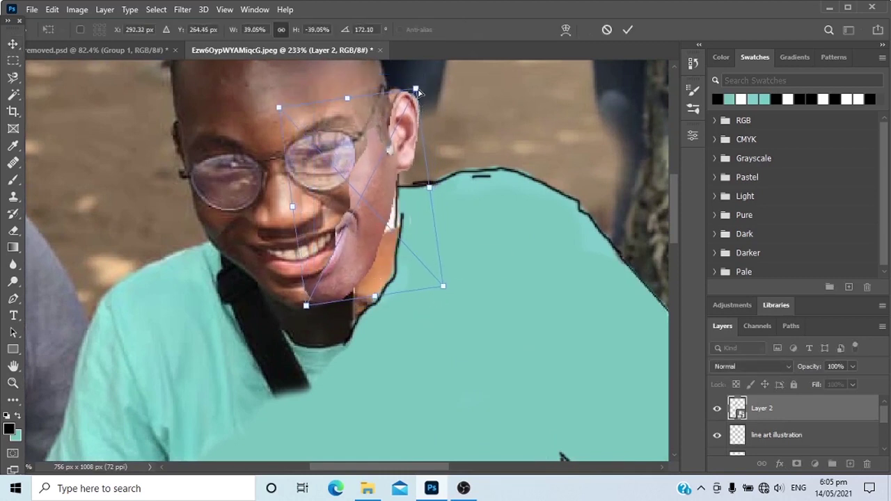
pyautogui.moveTo(419, 92); pyautogui.dragTo(405, 84)
pyautogui.moveTo(382, 195); pyautogui.dragTo(388, 194)
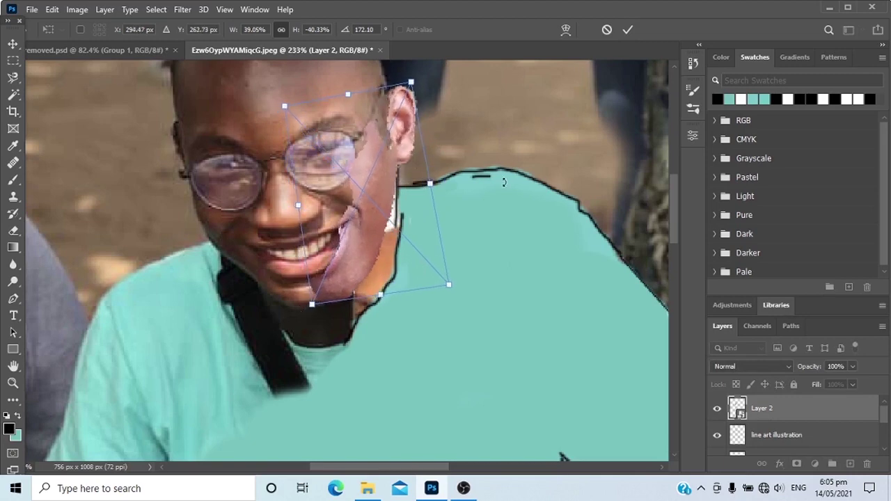
pyautogui.press('Return')
pyautogui.keyDown('alt'); pyautogui.scroll(-5, 422, 218); pyautogui.keyUp('alt')
pyautogui.keyDown('alt'); pyautogui.scroll(5, 442, 227); pyautogui.keyUp('alt')
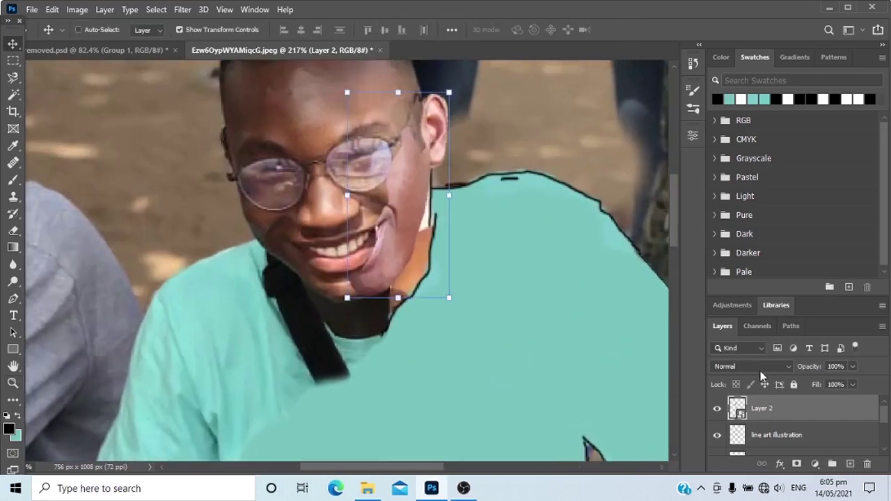
# Add a layer mask to Layer 2 and paint black with a 62 px brush to hide the overlap beside the mouth and nose.
pyautogui.click(797, 464)
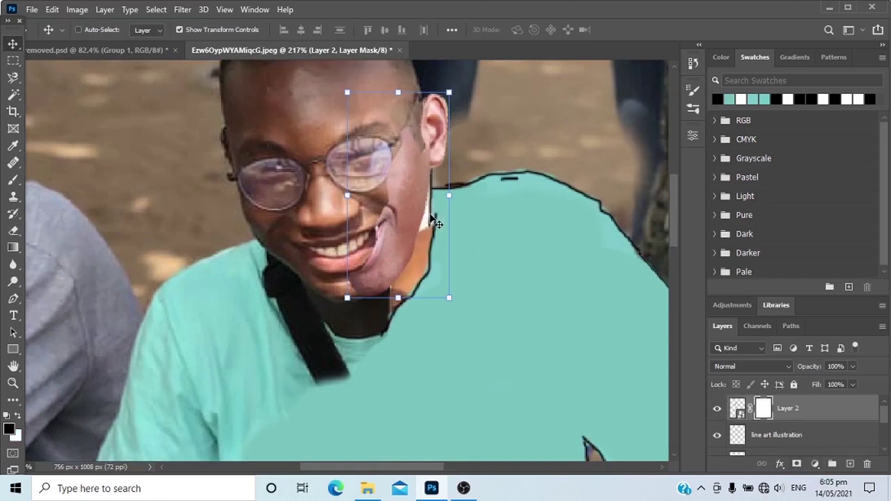
pyautogui.press('b')
pyautogui.keyDown('alt'); pyautogui.moveTo(360, 189); pyautogui.dragTo(390, 107); pyautogui.keyUp('alt')
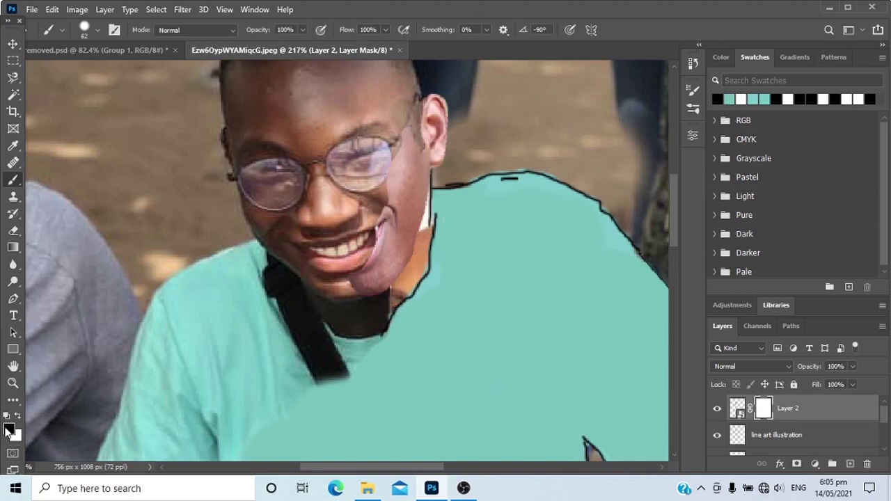
pyautogui.moveTo(363, 172)
pyautogui.mouseDown()
pyautogui.moveTo(397, 139)
pyautogui.moveTo(401, 160)
pyautogui.moveTo(346, 228)
pyautogui.moveTo(353, 215)
pyautogui.mouseUp()
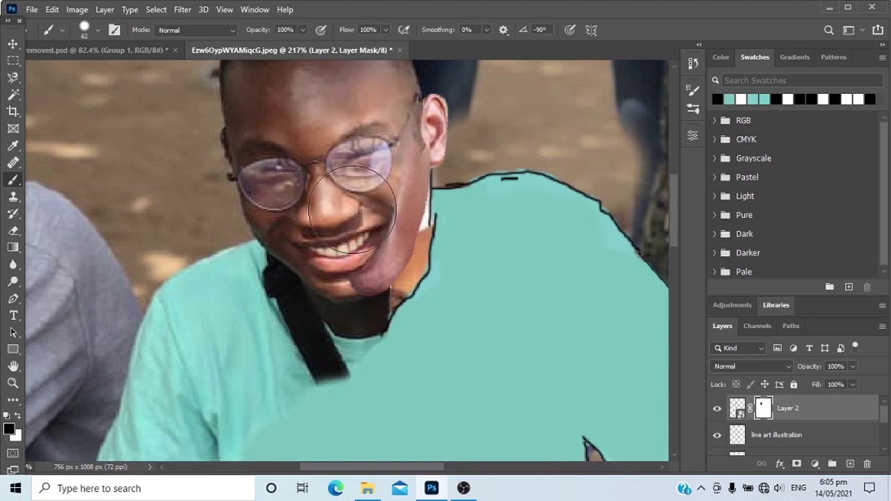
pyautogui.press('x')
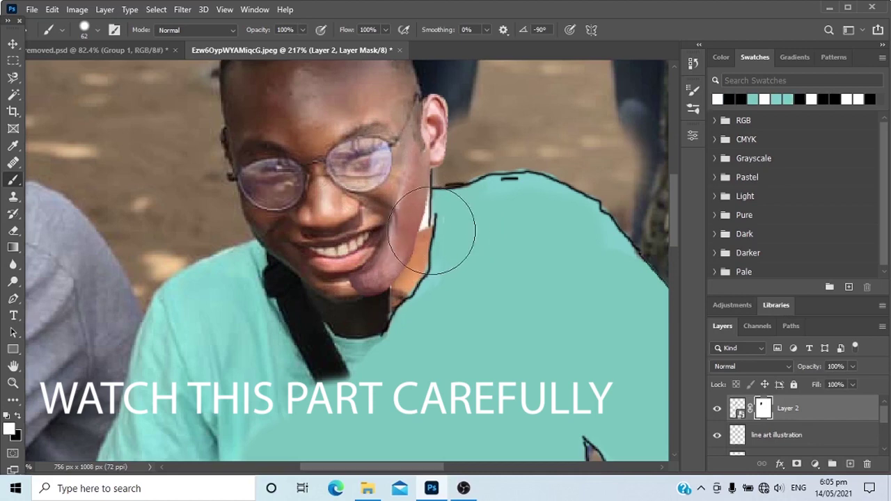
# Try a mask brush stroke around the earlobe and upper cheek, and undo the last stroke.
pyautogui.press('z')
pyautogui.moveTo(420, 277); pyautogui.dragTo(200, 472)
pyautogui.press('b')
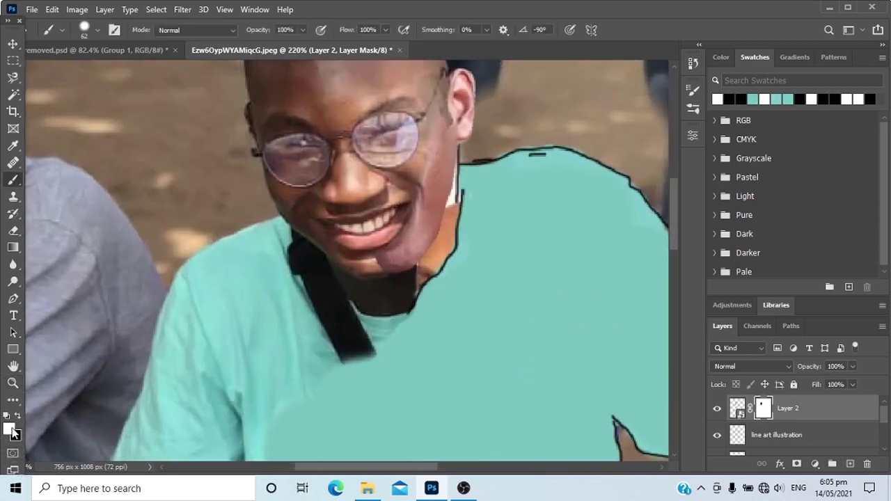
pyautogui.moveTo(451, 150)
pyautogui.mouseDown()
pyautogui.moveTo(490, 218)
pyautogui.moveTo(497, 107)
pyautogui.moveTo(458, 199)
pyautogui.moveTo(443, 166)
pyautogui.moveTo(369, 236)
pyautogui.moveTo(455, 153)
pyautogui.mouseUp()
pyautogui.press('x')
pyautogui.press('v')
pyautogui.press('b')
pyautogui.hotkey('ctrl', 'z')
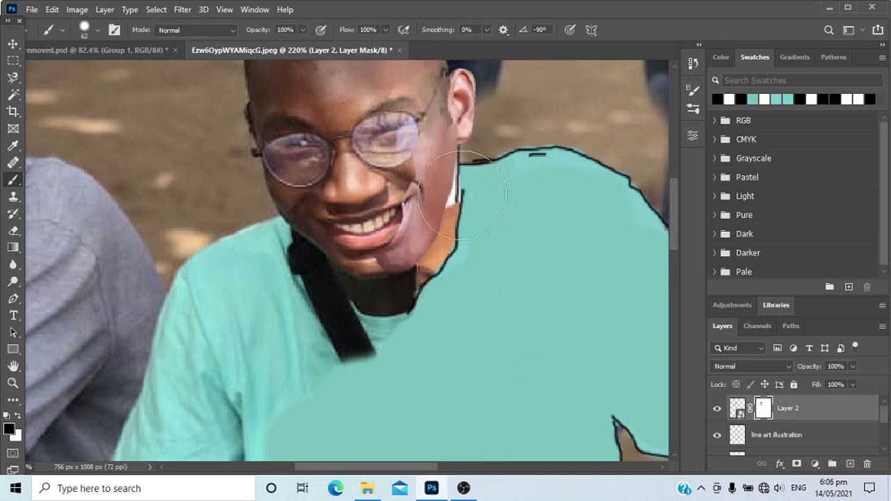
# Paint on Layer 2's mask with black and white to blend the piece's inner edge along the cheek, mouth corner and chin.
pyautogui.press('x')
pyautogui.moveTo(388, 155)
pyautogui.mouseDown()
pyautogui.moveTo(352, 179)
pyautogui.moveTo(401, 151)
pyautogui.moveTo(388, 171)
pyautogui.moveTo(384, 220)
pyautogui.mouseUp()
pyautogui.press('x')
pyautogui.press('z')
pyautogui.click(448, 190)
pyautogui.press('b')
pyautogui.press('x')
pyautogui.moveTo(433, 203)
pyautogui.mouseDown()
pyautogui.moveTo(428, 214)
pyautogui.moveTo(449, 174)
pyautogui.moveTo(421, 293)
pyautogui.mouseUp()
pyautogui.press('x')
pyautogui.moveTo(371, 330)
pyautogui.mouseDown()
pyautogui.moveTo(330, 325)
pyautogui.moveTo(344, 303)
pyautogui.moveTo(374, 328)
pyautogui.moveTo(376, 308)
pyautogui.moveTo(343, 298)
pyautogui.moveTo(342, 263)
pyautogui.mouseUp()
pyautogui.press('x')
pyautogui.press('x')
pyautogui.press('z')
pyautogui.moveTo(409, 327); pyautogui.dragTo(367, 342)
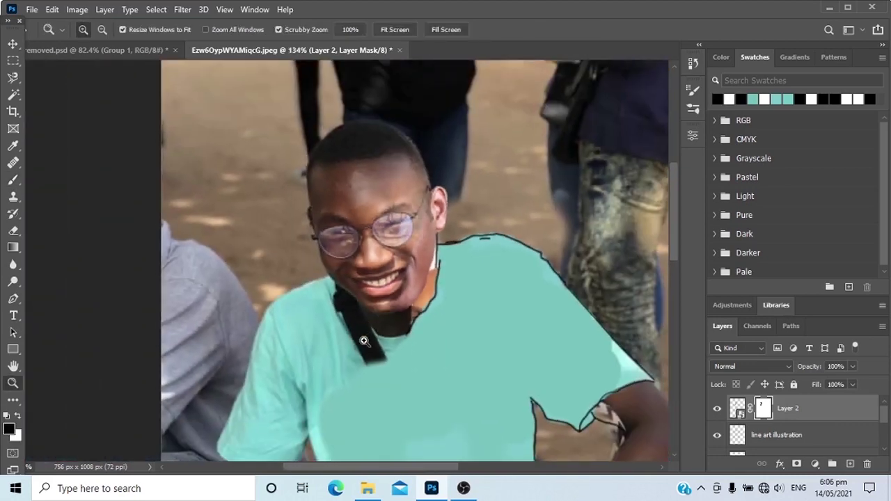
pyautogui.moveTo(414, 310); pyautogui.dragTo(447, 303)
pyautogui.press('b')
pyautogui.moveTo(338, 284); pyautogui.dragTo(282, 325)
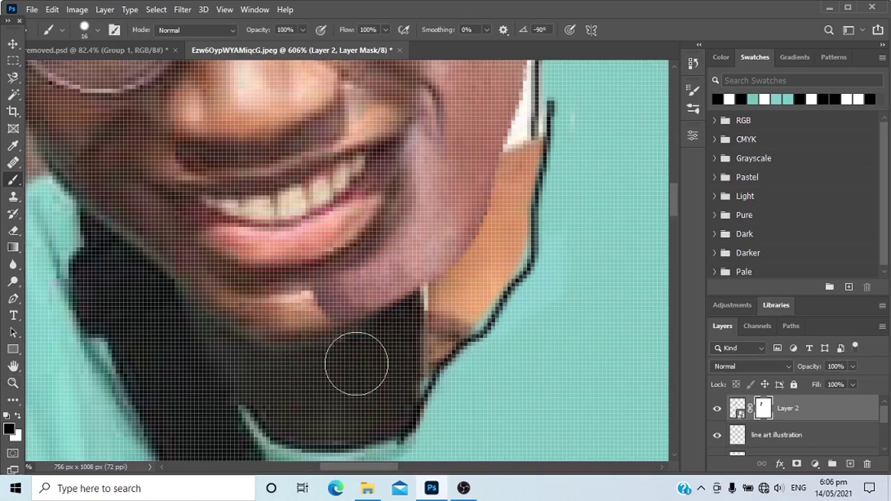
# Transform the ear-and-cheek piece from its lower corner to fit it more closely to the man's jaw.
pyautogui.press('z')
pyautogui.moveTo(419, 298)
pyautogui.mouseDown()
pyautogui.moveTo(336, 310)
pyautogui.moveTo(447, 295)
pyautogui.mouseUp()
pyautogui.hotkey('ctrl', 't')
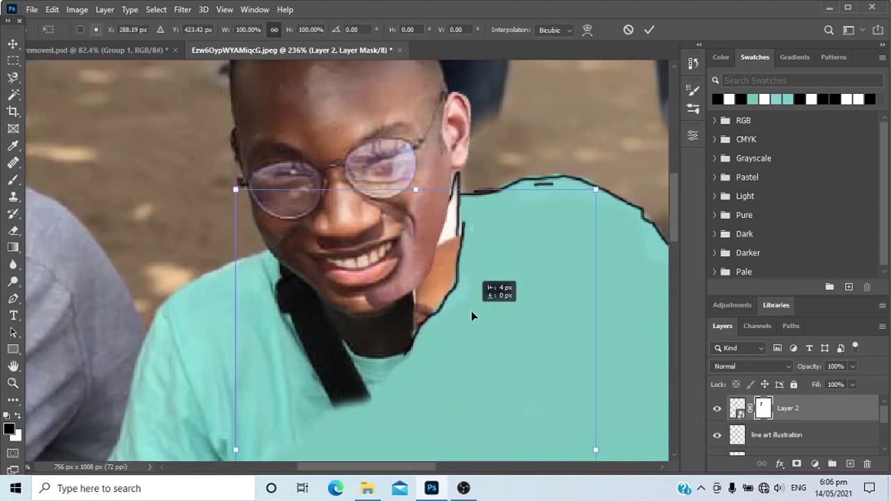
pyautogui.click(14, 44)
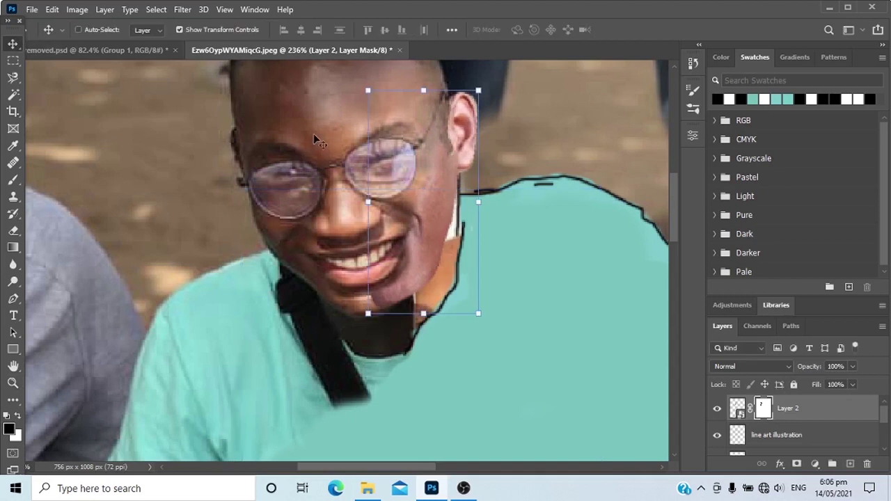
pyautogui.moveTo(478, 315); pyautogui.dragTo(465, 305)
pyautogui.press('Return')
# Refine Layer 2's mask with a 26 px brush along the mouth corner, cheek and earlobe.
pyautogui.press('b')
pyautogui.press('x')
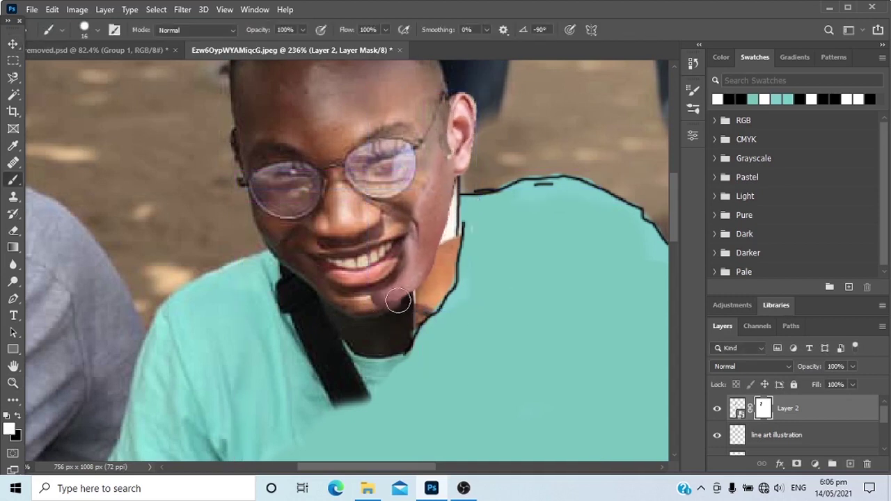
pyautogui.press('x')
pyautogui.keyDown('alt'); pyautogui.rightClick(397, 258); pyautogui.keyUp('alt')
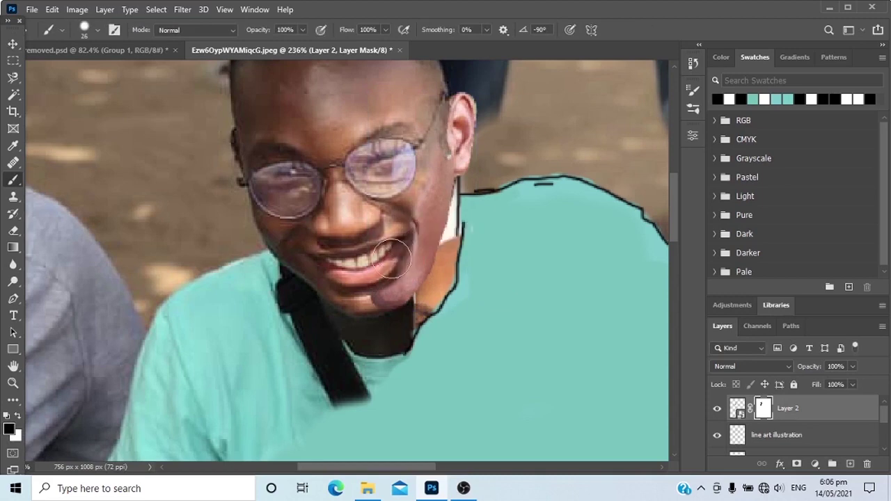
pyautogui.moveTo(423, 212); pyautogui.dragTo(425, 229)
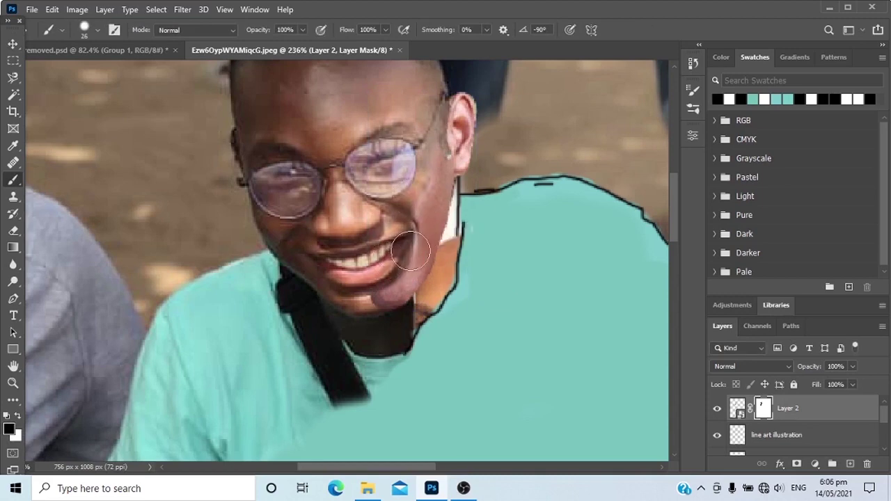
pyautogui.moveTo(441, 146)
pyautogui.mouseDown()
pyautogui.moveTo(443, 161)
pyautogui.moveTo(457, 160)
pyautogui.mouseUp()
pyautogui.press('x')
pyautogui.press('z')
pyautogui.moveTo(454, 209); pyautogui.dragTo(412, 216)
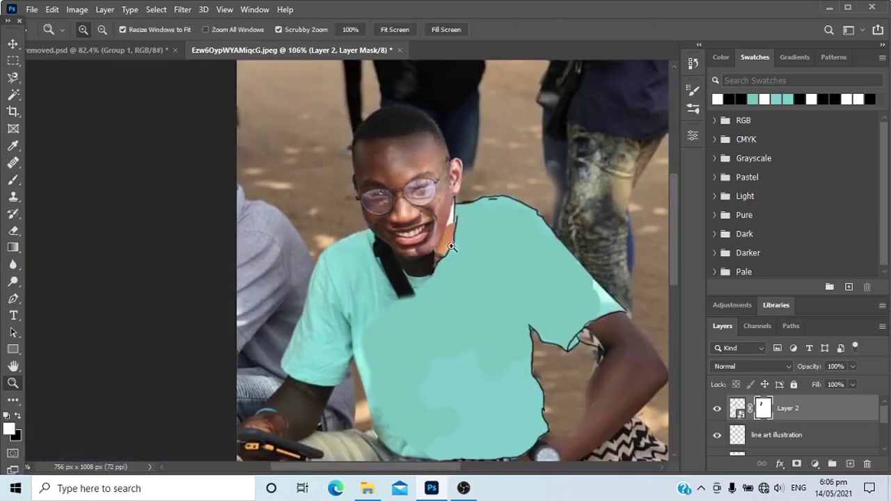
# Add a Curves adjustment above Layer 2, lower its midtones and clip it to the ear-and-cheek piece.
pyautogui.moveTo(454, 247); pyautogui.dragTo(483, 248)
pyautogui.click(815, 464)
pyautogui.click(816, 297)
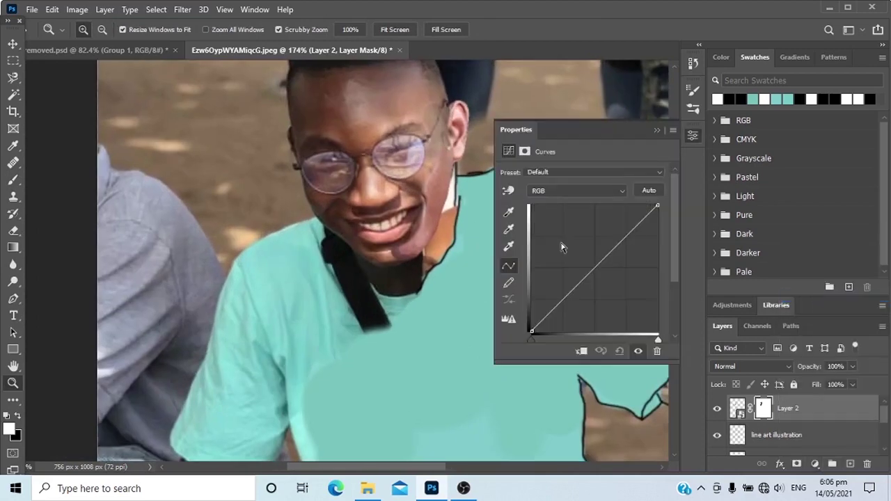
pyautogui.moveTo(594, 271); pyautogui.dragTo(600, 279)
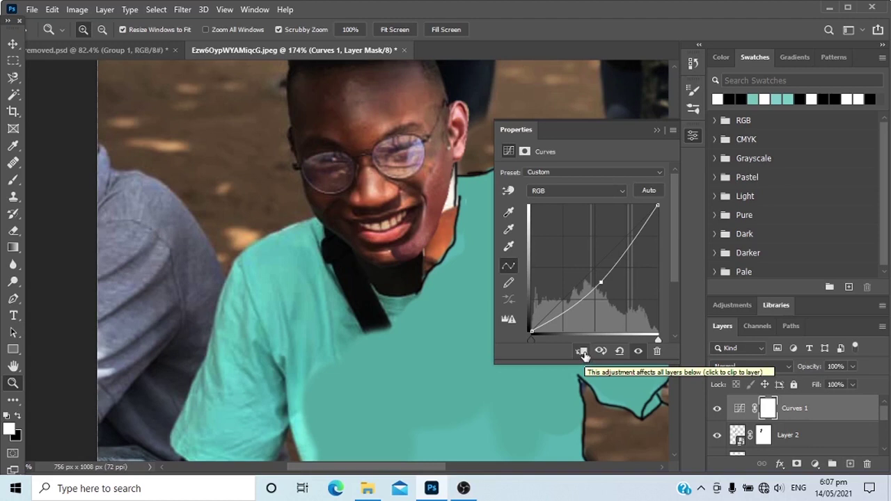
pyautogui.click(582, 352)
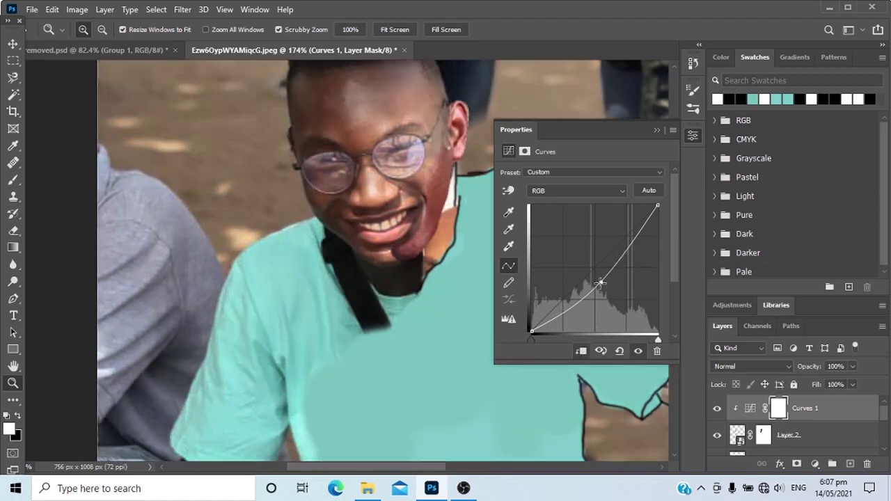
# Raise the midtone point of the clipped Curves adjustment back to a nearly straight line.
pyautogui.moveTo(590, 284); pyautogui.dragTo(587, 284)
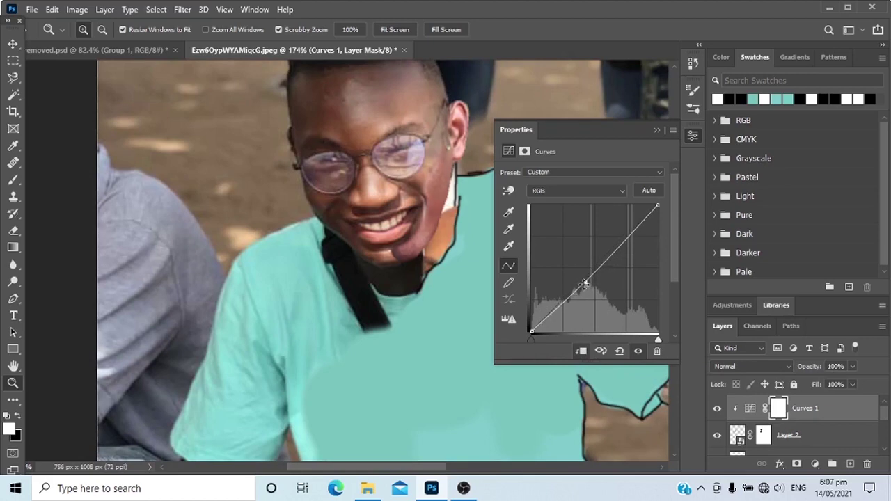
pyautogui.moveTo(422, 258); pyautogui.dragTo(463, 251)
pyautogui.moveTo(463, 245); pyautogui.dragTo(330, 258)
pyautogui.moveTo(345, 214); pyautogui.dragTo(361, 217)
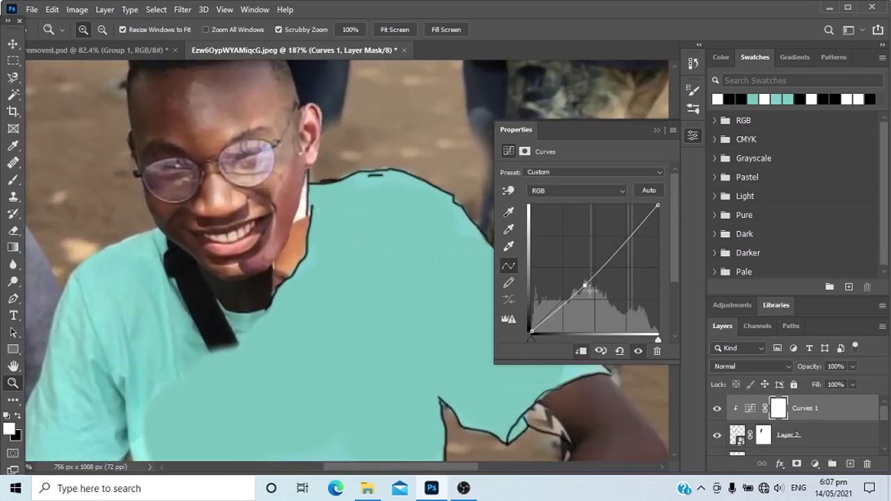
pyautogui.moveTo(585, 288); pyautogui.dragTo(585, 294)
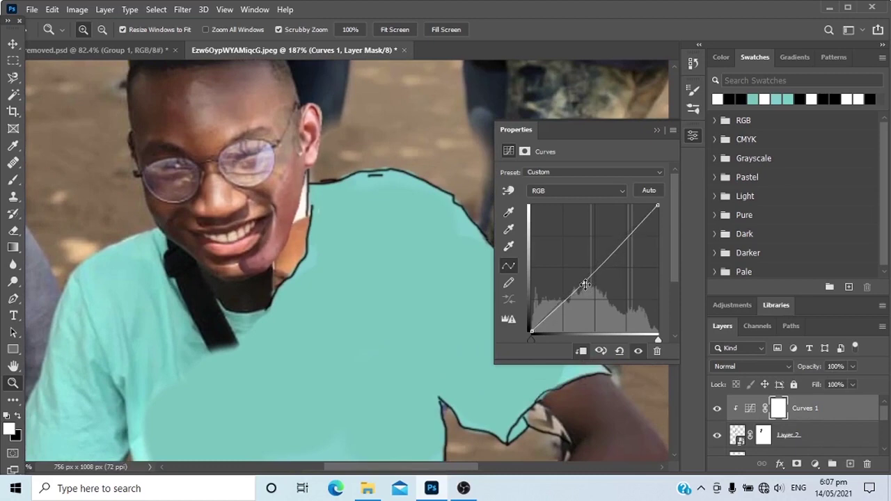
# Add a Hue/Saturation adjustment clipped to the ear-and-cheek piece, with hue -1 and saturation +8.
pyautogui.moveTo(316, 283)
pyautogui.mouseDown()
pyautogui.moveTo(247, 273)
pyautogui.moveTo(332, 276)
pyautogui.mouseUp()
pyautogui.click(815, 463)
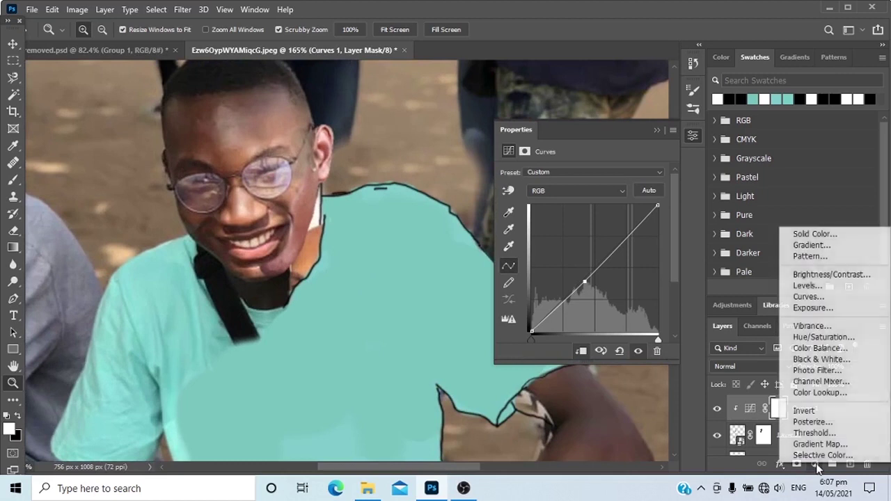
pyautogui.click(813, 338)
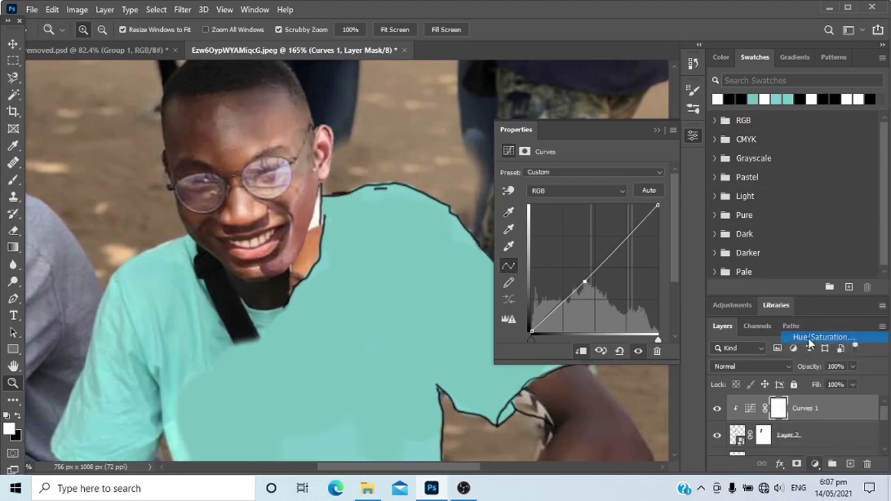
pyautogui.click(583, 354)
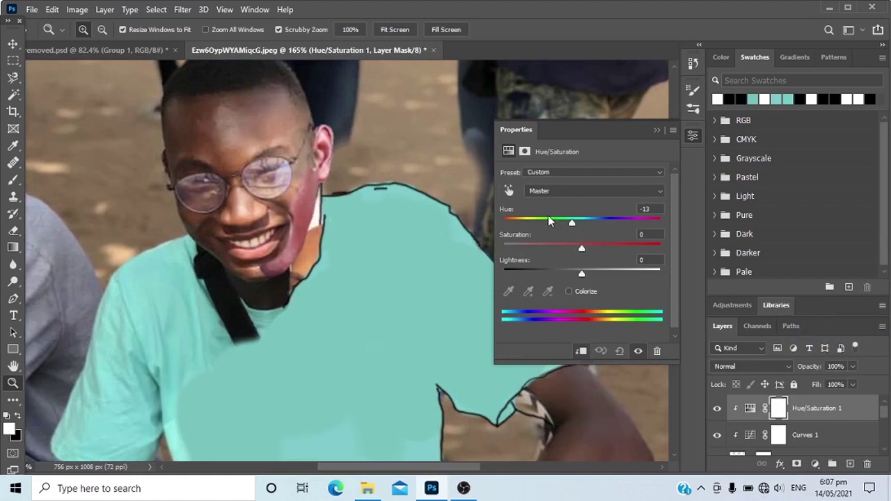
pyautogui.moveTo(550, 221); pyautogui.dragTo(590, 225)
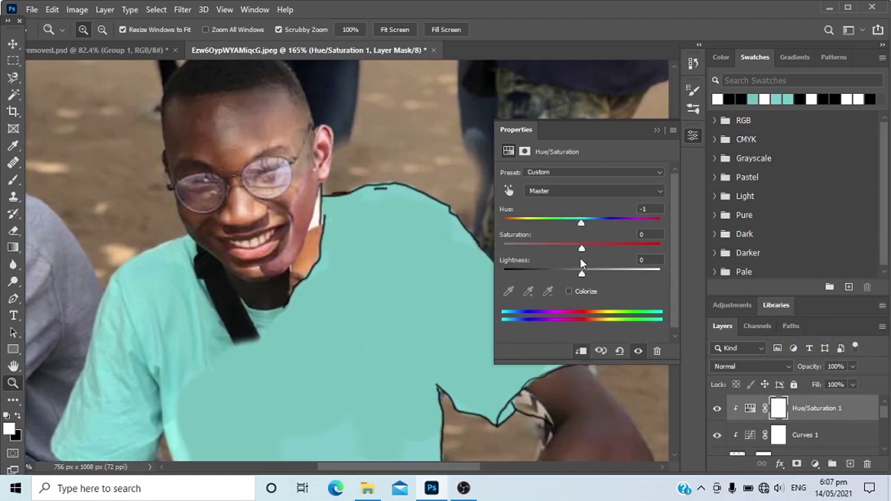
pyautogui.moveTo(602, 246); pyautogui.dragTo(588, 247)
# Paint black on Layer 2's mask with the 26 px brush to blend the piece's lower end into the man's chin.
pyautogui.scroll(-4, 323, 259)
pyautogui.scroll(7, 320, 266)
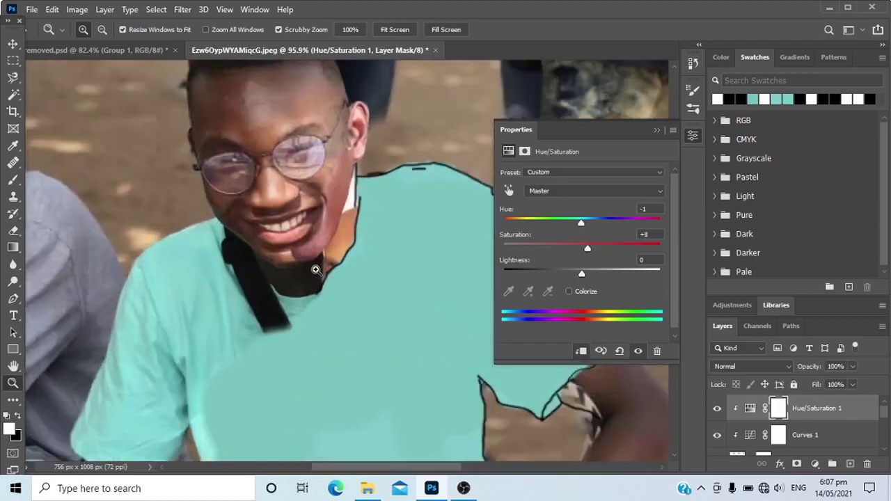
pyautogui.scroll(-1, 771, 449)
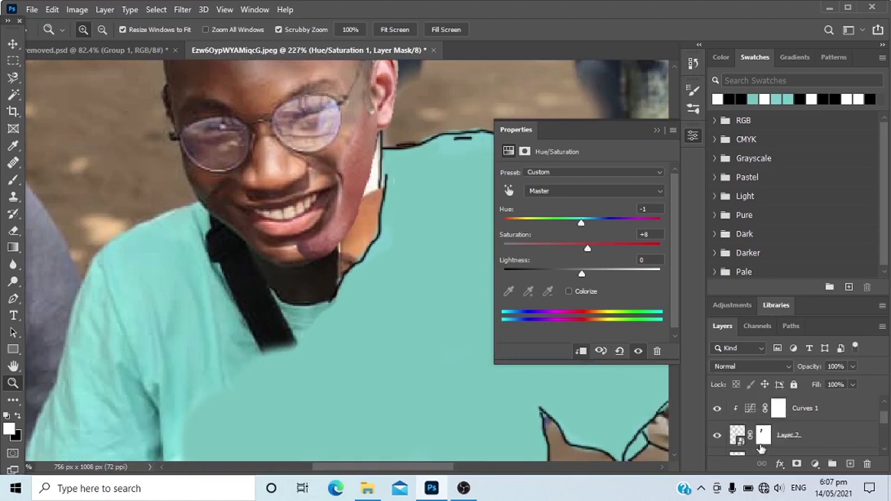
pyautogui.click(763, 436)
pyautogui.press('b')
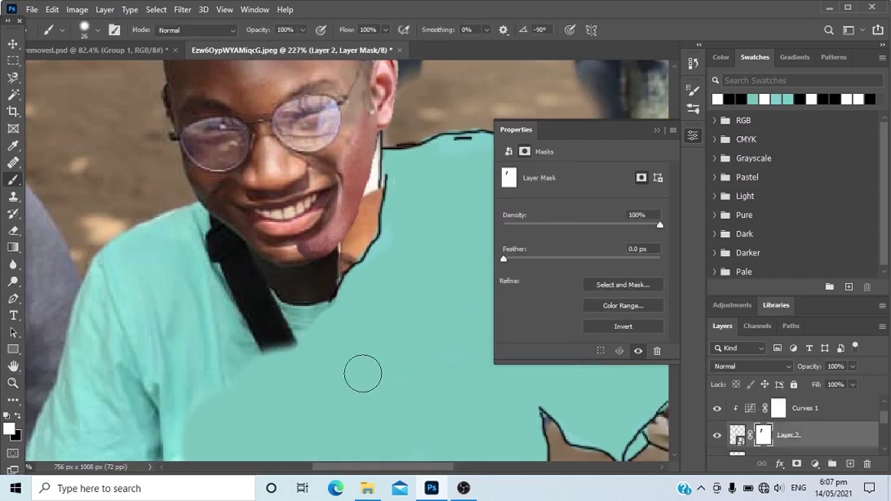
pyautogui.scroll(3, 292, 288)
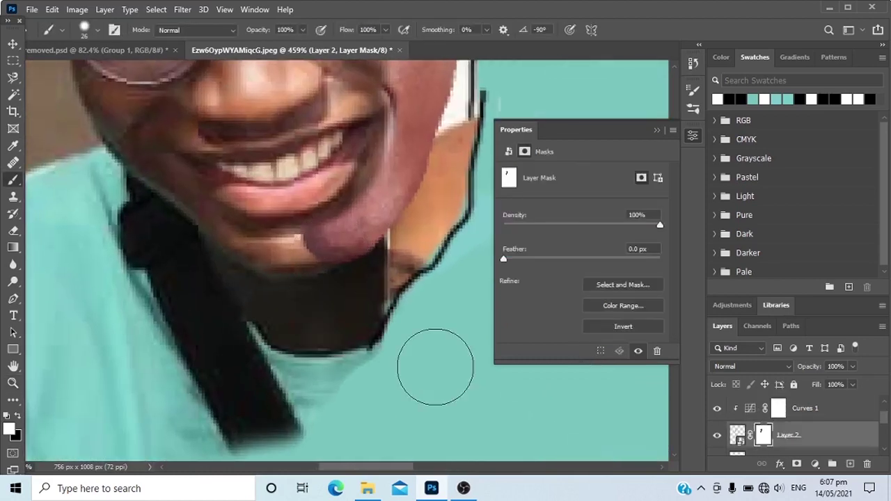
pyautogui.press('x')
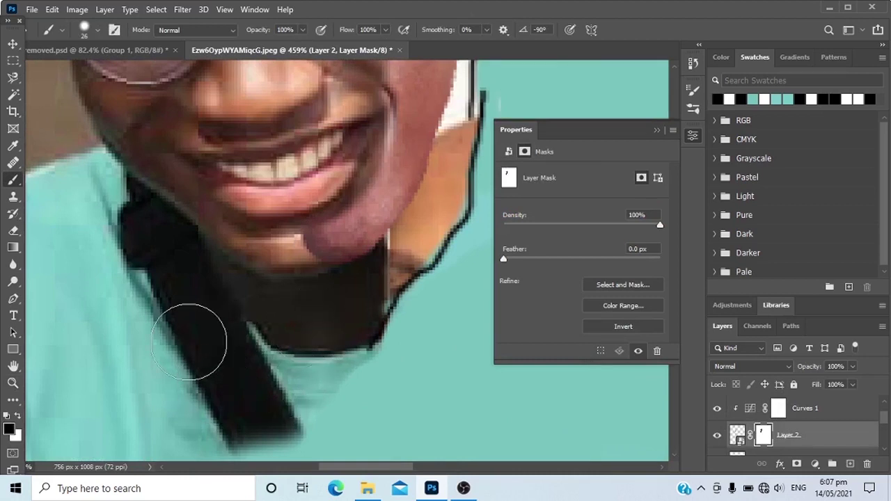
pyautogui.press('x')
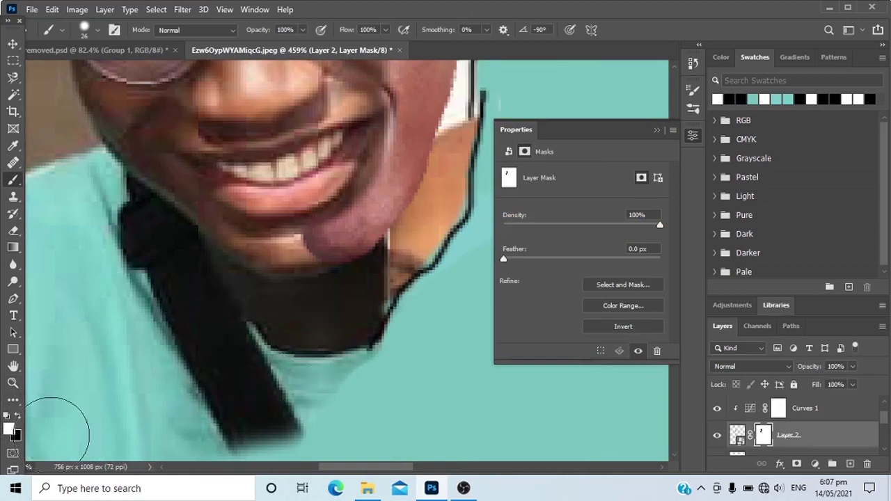
pyautogui.press('x')
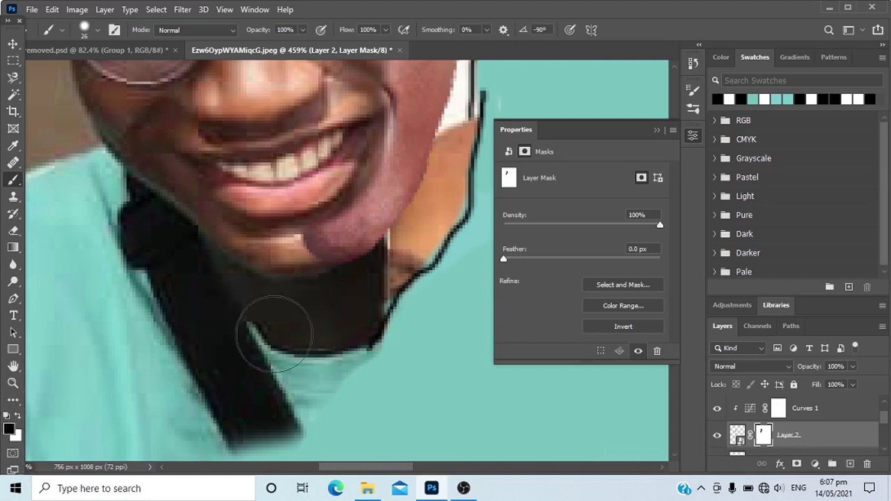
pyautogui.moveTo(309, 274); pyautogui.dragTo(298, 237)
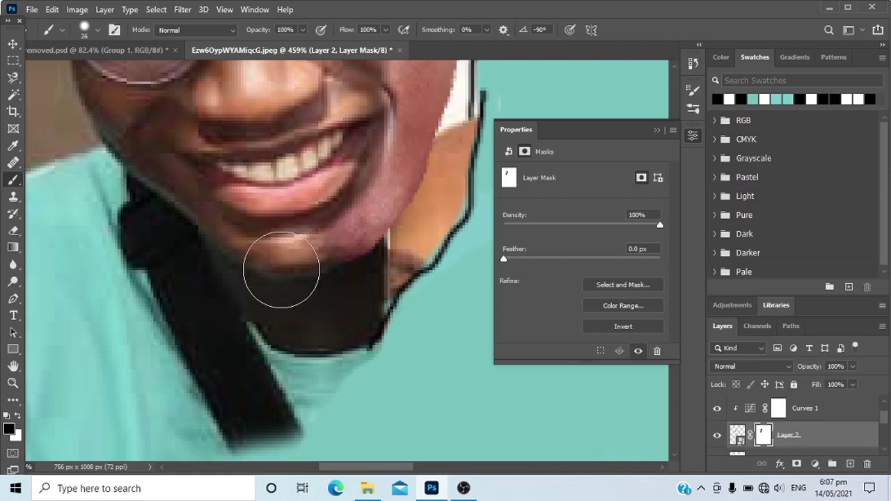
# Paint black on Layer 2's mask with the brush enlarged to 36 px under the man's chin, and hide the mask properties.
pyautogui.moveTo(282, 275)
pyautogui.mouseDown()
pyautogui.moveTo(314, 231)
pyautogui.moveTo(285, 194)
pyautogui.mouseUp()
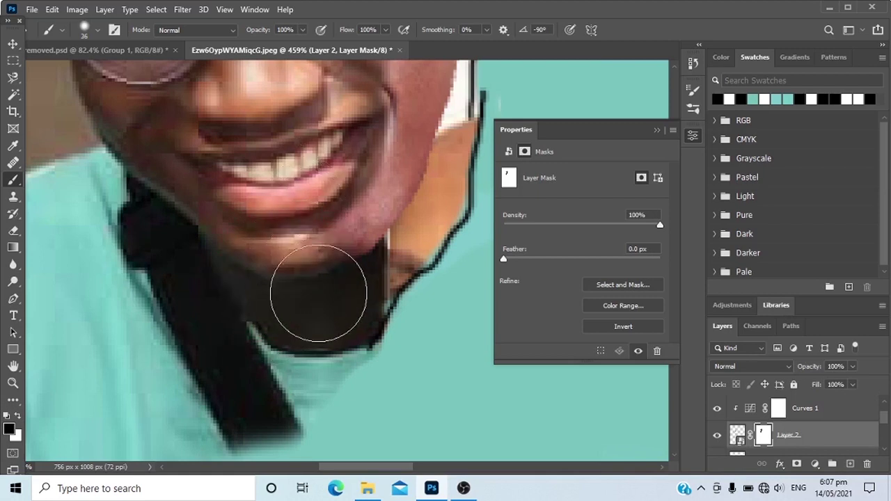
pyautogui.moveTo(376, 299); pyautogui.dragTo(222, 282)
pyautogui.moveTo(404, 294); pyautogui.dragTo(477, 287)
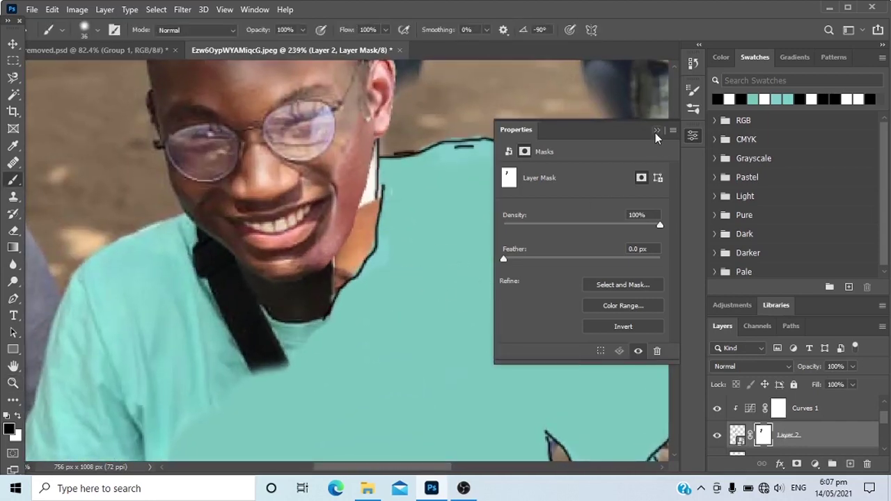
pyautogui.click(655, 131)
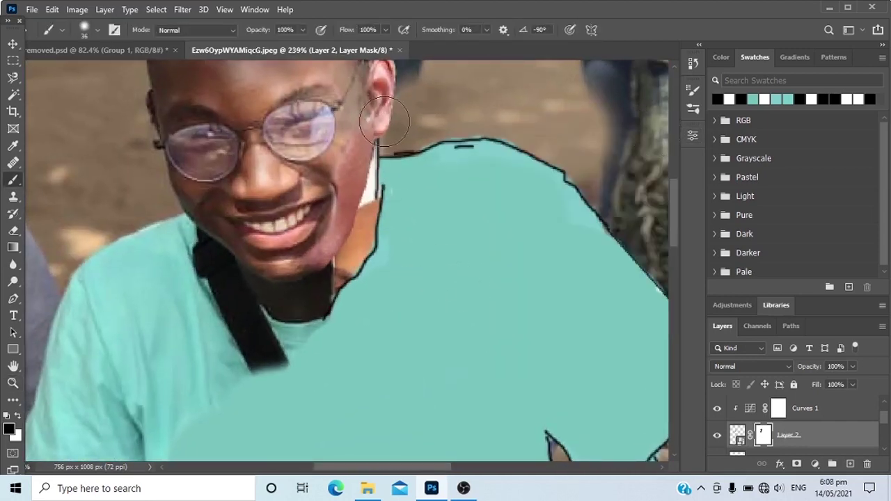
# Refine Layer 2's mask around the earlobe and cheek, alternating white and black paint and reducing the brush to 32 px.
pyautogui.moveTo(384, 120); pyautogui.dragTo(430, 124)
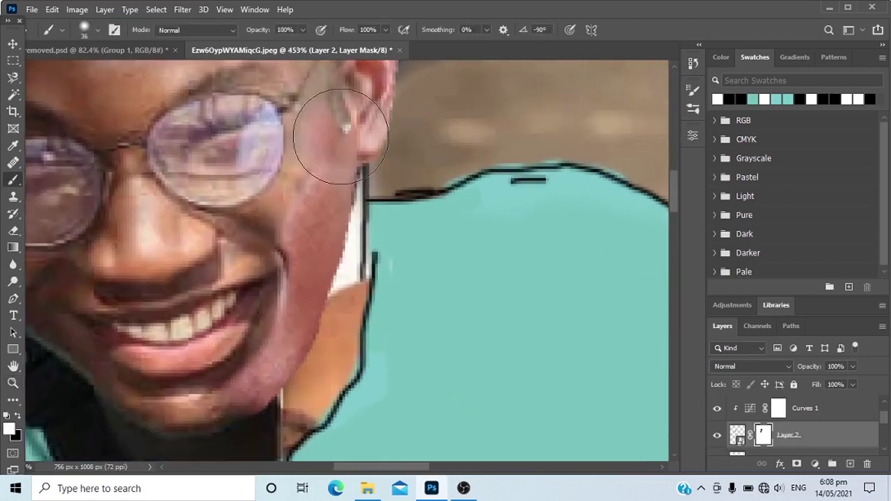
pyautogui.moveTo(375, 176); pyautogui.dragTo(308, 172)
pyautogui.moveTo(374, 147); pyautogui.dragTo(419, 143)
pyautogui.keyDown('alt'); pyautogui.rightClick(322, 161); pyautogui.keyUp('alt')
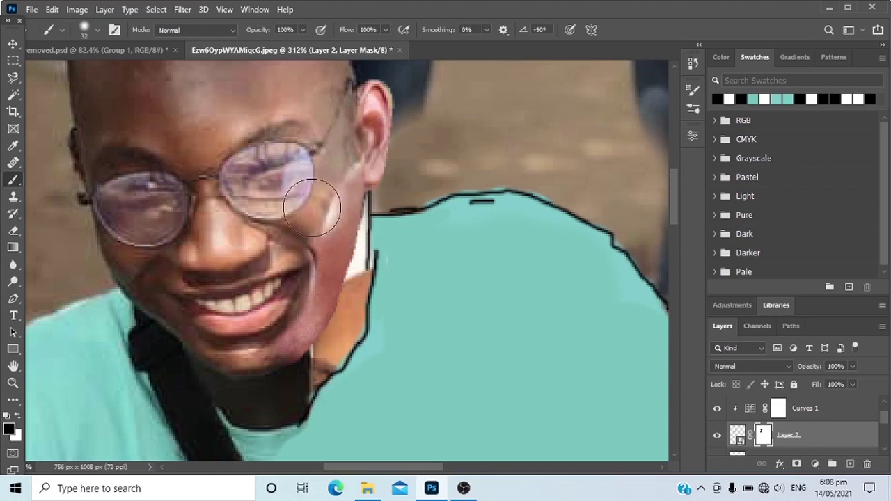
pyautogui.moveTo(365, 237); pyautogui.dragTo(265, 240)
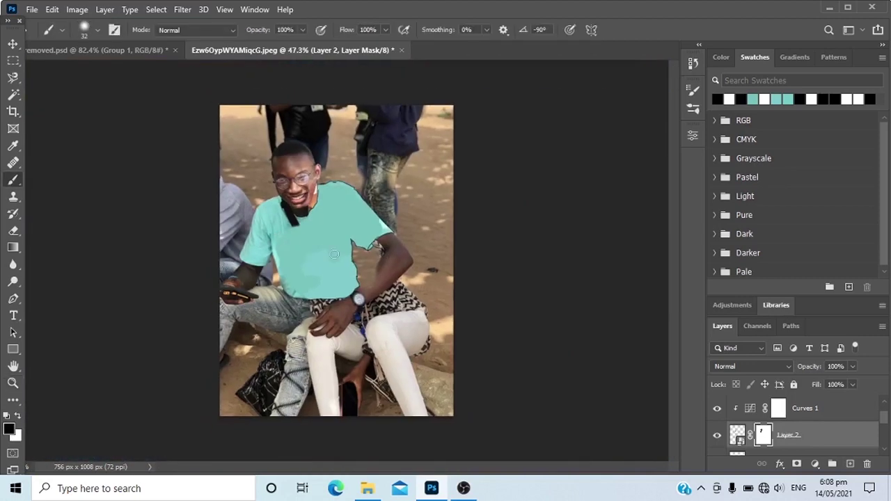
pyautogui.moveTo(317, 213); pyautogui.dragTo(420, 193)
pyautogui.scroll(5, 362, 155)
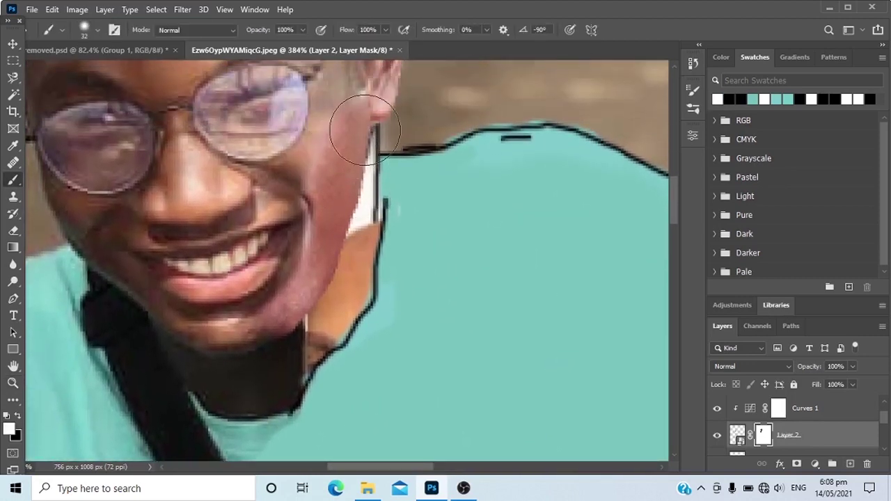
pyautogui.moveTo(394, 247)
pyautogui.mouseDown()
pyautogui.moveTo(293, 241)
pyautogui.moveTo(385, 245)
pyautogui.moveTo(339, 221)
pyautogui.mouseUp()
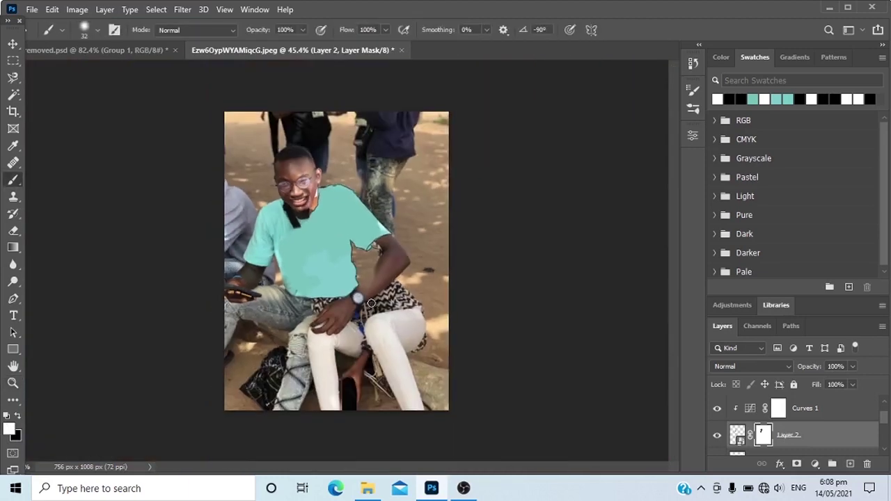
# Clone sandy ground over the woman's patterned skirt and upper leg on Layer 1, using the Clone Stamp enlarged to 268 px.
pyautogui.moveTo(371, 300)
pyautogui.mouseDown()
pyautogui.moveTo(422, 264)
pyautogui.moveTo(378, 280)
pyautogui.moveTo(397, 282)
pyautogui.mouseUp()
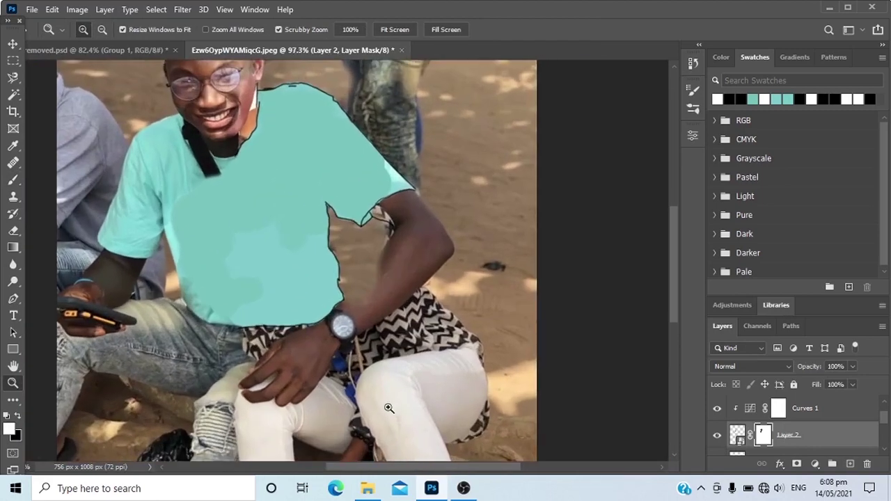
pyautogui.moveTo(392, 360); pyautogui.dragTo(378, 317)
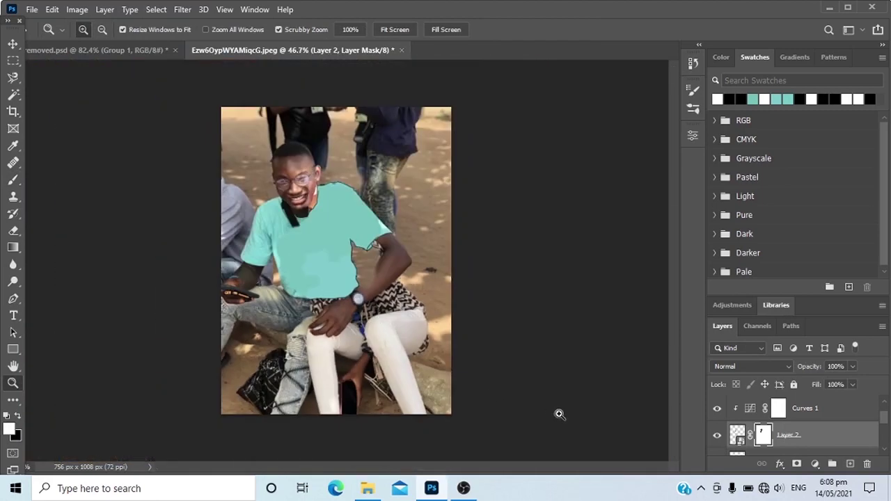
pyautogui.scroll(-5, 784, 437)
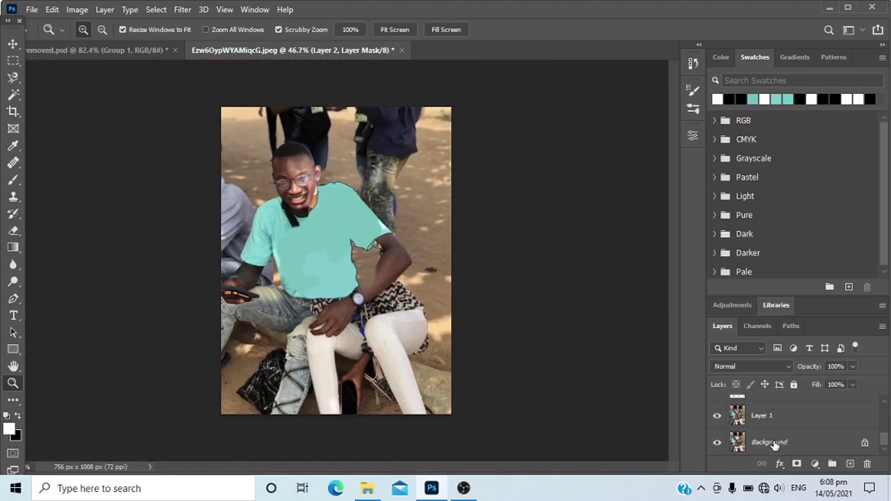
pyautogui.click(763, 418)
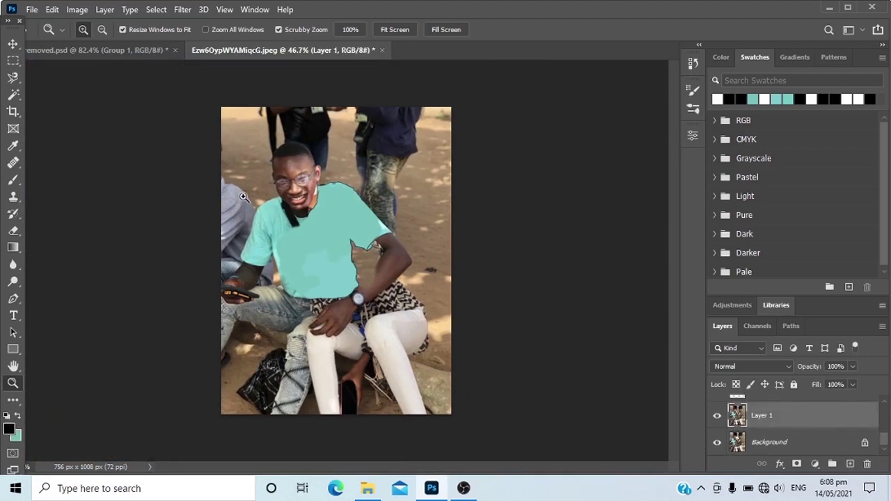
pyautogui.press('s')
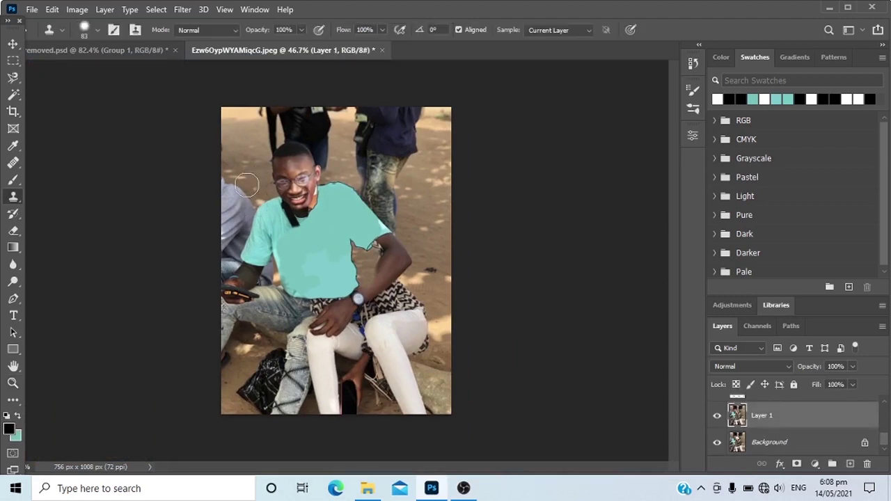
pyautogui.press('j')
pyautogui.press('s')
pyautogui.keyDown('alt'); pyautogui.click(254, 185); pyautogui.keyUp('alt')
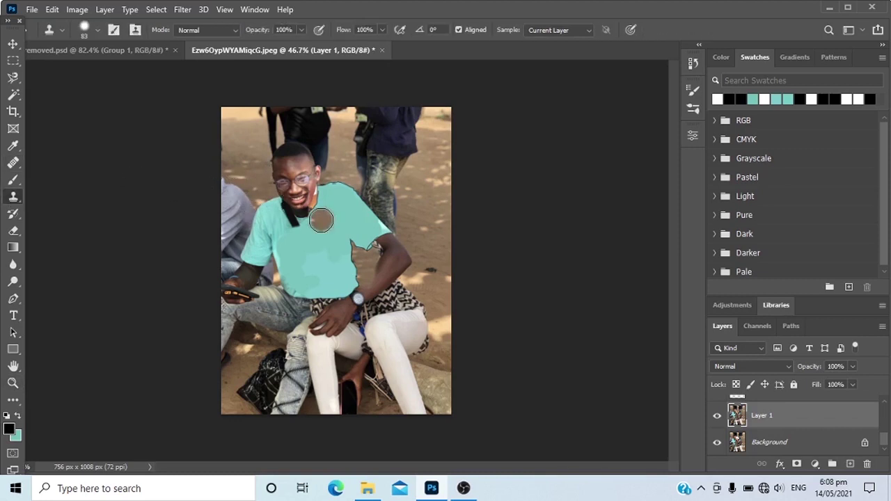
pyautogui.press(']')
pyautogui.press(']')
pyautogui.press(']')
pyautogui.press(']')
pyautogui.press(']')
pyautogui.press(']')
pyautogui.press(']')
pyautogui.press(']')
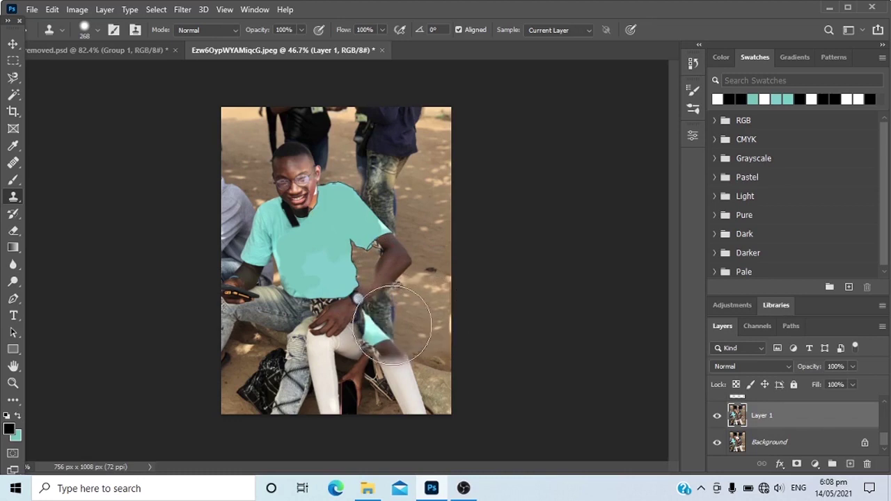
pyautogui.moveTo(366, 303)
pyautogui.mouseDown()
pyautogui.moveTo(379, 307)
pyautogui.moveTo(369, 306)
pyautogui.mouseUp()
pyautogui.moveTo(413, 247)
pyautogui.mouseDown()
pyautogui.moveTo(396, 300)
pyautogui.moveTo(400, 287)
pyautogui.moveTo(370, 323)
pyautogui.moveTo(393, 348)
pyautogui.moveTo(393, 324)
pyautogui.mouseUp()
pyautogui.keyDown('alt'); pyautogui.click(243, 154); pyautogui.keyUp('alt')
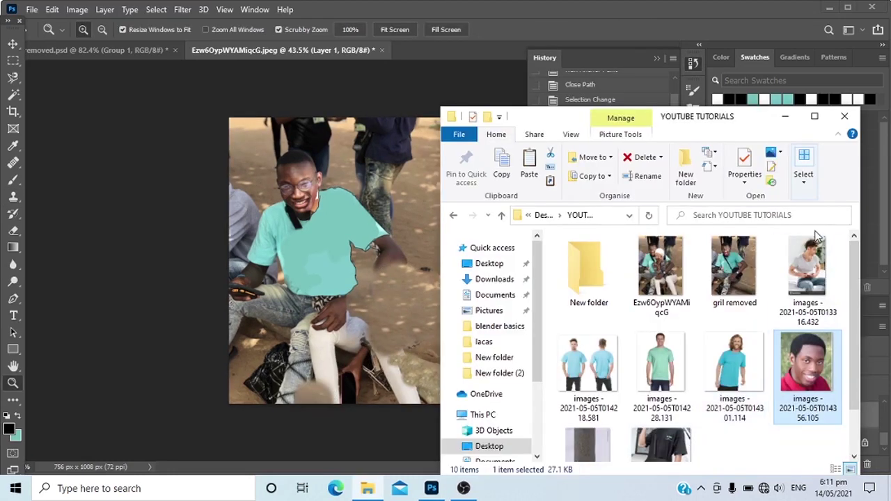
# Place the seated-man photo "images - 2021-05-05T013316.432" in the document and put its layer above Hue/Saturation 1.
pyautogui.click(804, 268)
pyautogui.moveTo(818, 279); pyautogui.dragTo(336, 260)
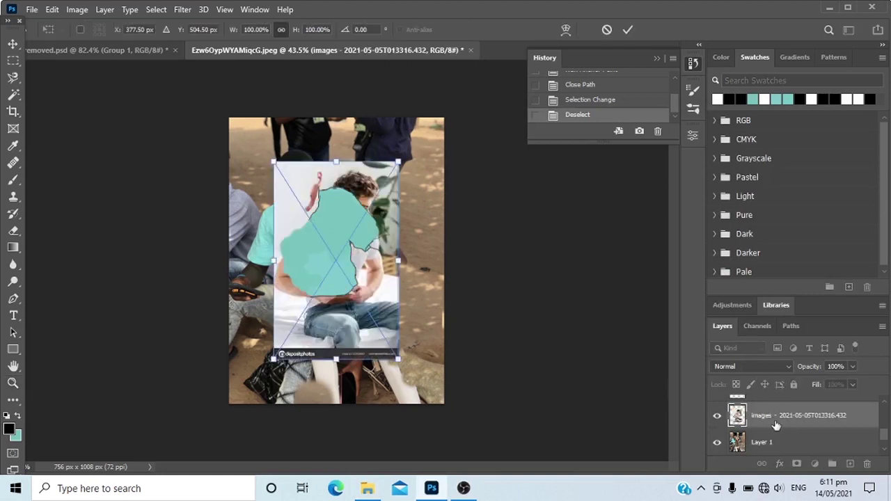
pyautogui.moveTo(776, 425); pyautogui.dragTo(775, 400)
pyautogui.doubleClick(775, 401)
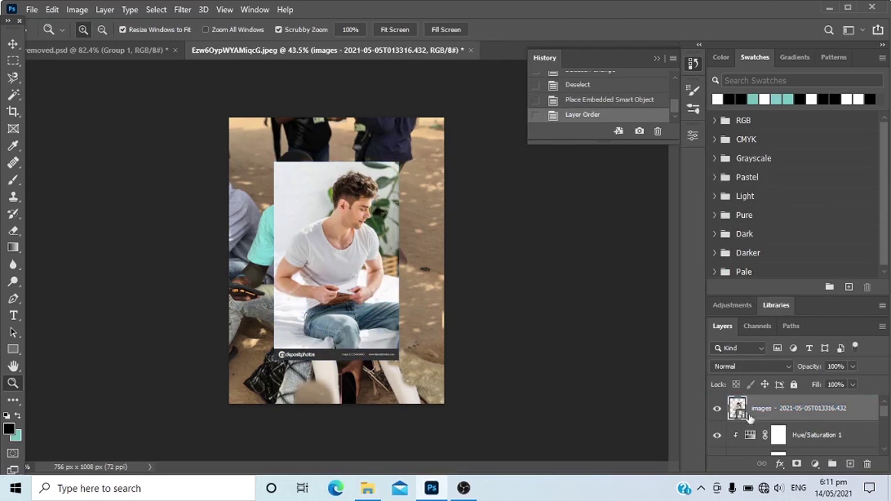
# Scale the placed seated-man photo to about 174% and position it so its jeans lie over the woman's legs.
pyautogui.click(469, 330)
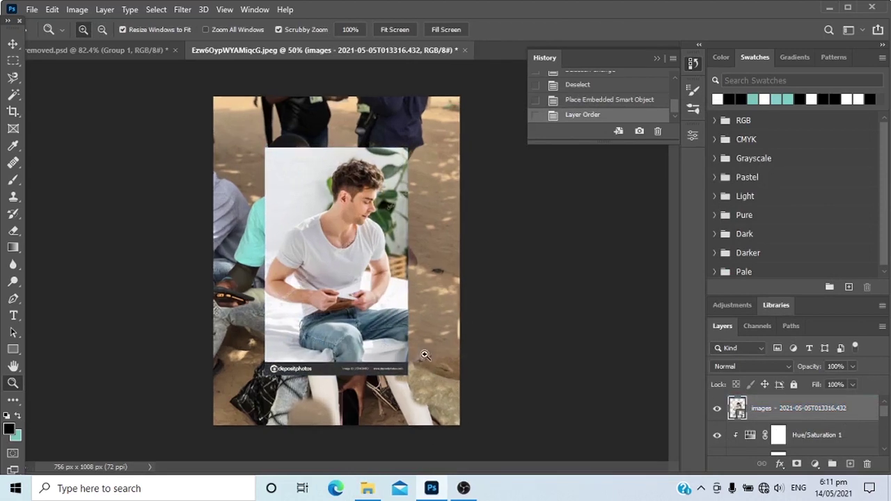
pyautogui.press('v')
pyautogui.moveTo(408, 376); pyautogui.dragTo(438, 424)
pyautogui.moveTo(497, 422); pyautogui.dragTo(499, 418)
pyautogui.moveTo(409, 410); pyautogui.dragTo(534, 392)
pyautogui.moveTo(457, 335); pyautogui.dragTo(518, 443)
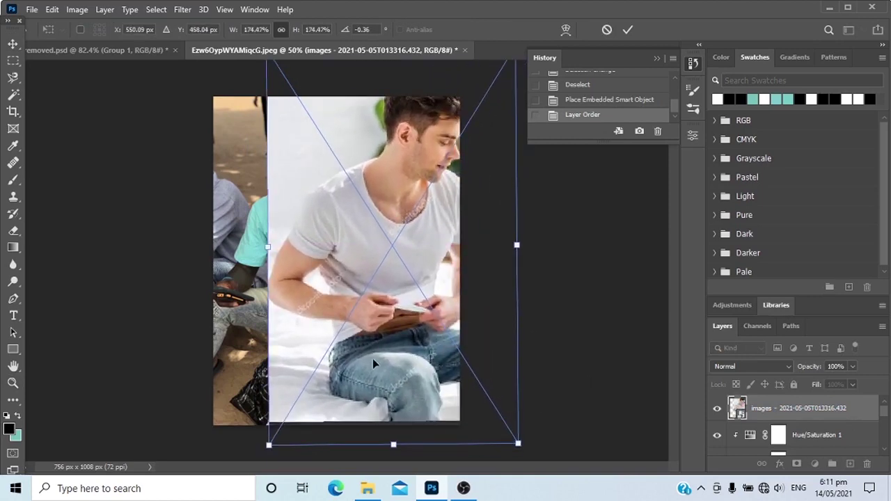
pyautogui.moveTo(381, 358); pyautogui.dragTo(341, 308)
pyautogui.press('Return')
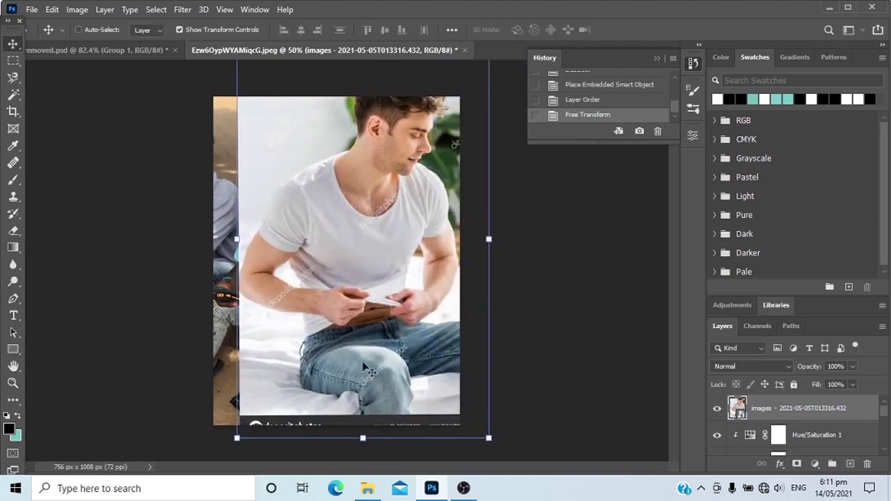
# Start a Pen path on the jeans' waistband, just below the man's hand.
pyautogui.scroll(5, 425, 364)
pyautogui.press('p')
pyautogui.click(323, 249)
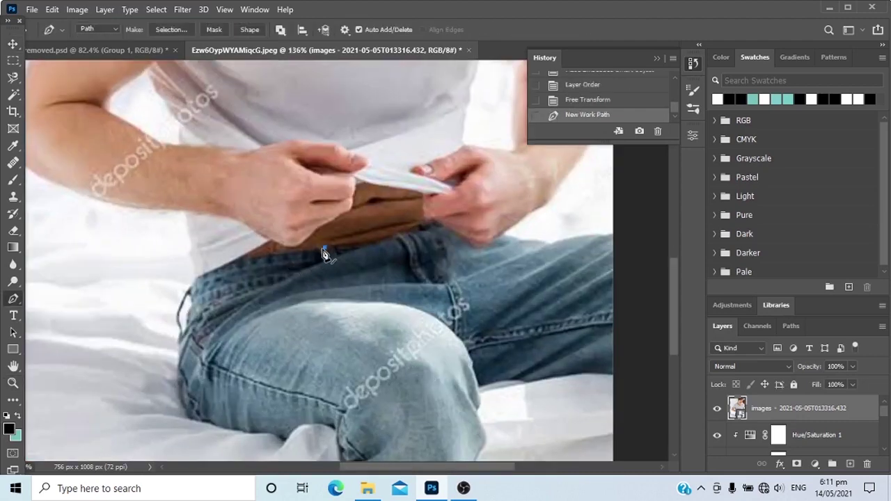
pyautogui.click(197, 280)
pyautogui.click(186, 288)
pyautogui.hotkey('ctrl', 'z')
pyautogui.hotkey('ctrl', 'z')
pyautogui.hotkey('ctrl', 'z')
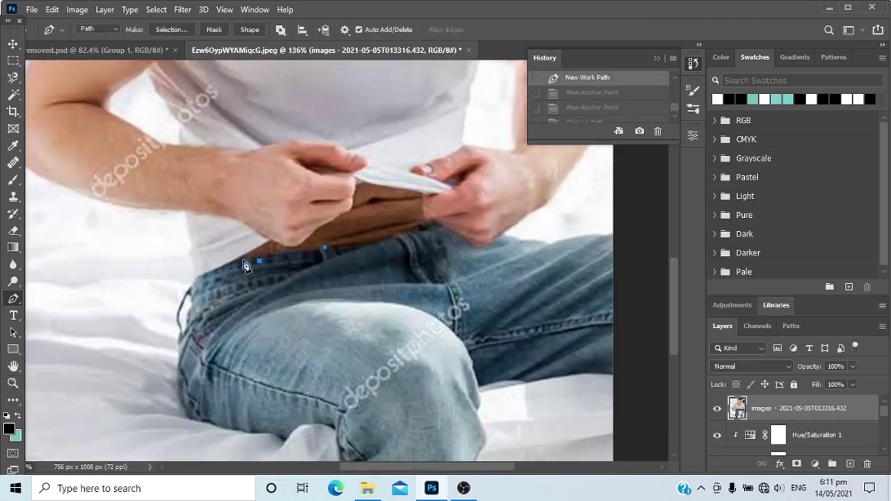
# Trace the path along the waistband, hip and underside of the thigh, around the cropped lower leg and up the shin.
pyautogui.click(173, 296)
pyautogui.moveTo(183, 284); pyautogui.dragTo(190, 322)
pyautogui.hotkey('ctrl', 'z')
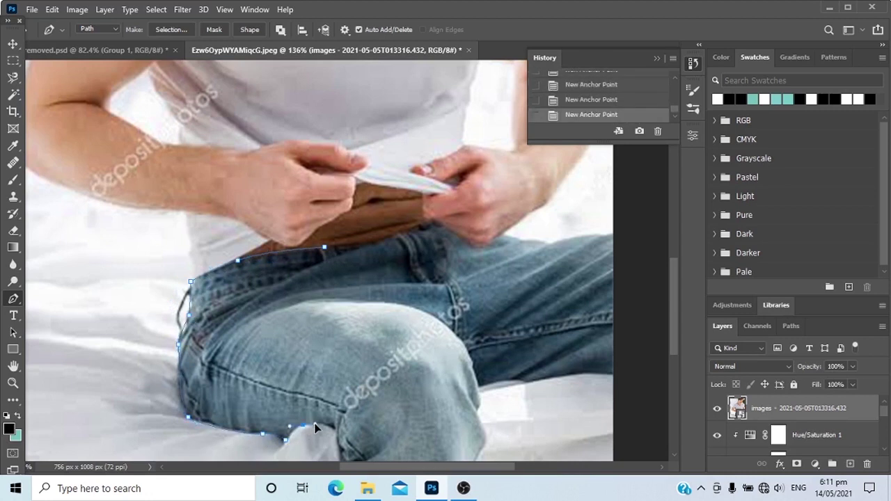
pyautogui.scroll(-3, 338, 444)
pyautogui.moveTo(324, 346); pyautogui.dragTo(331, 360)
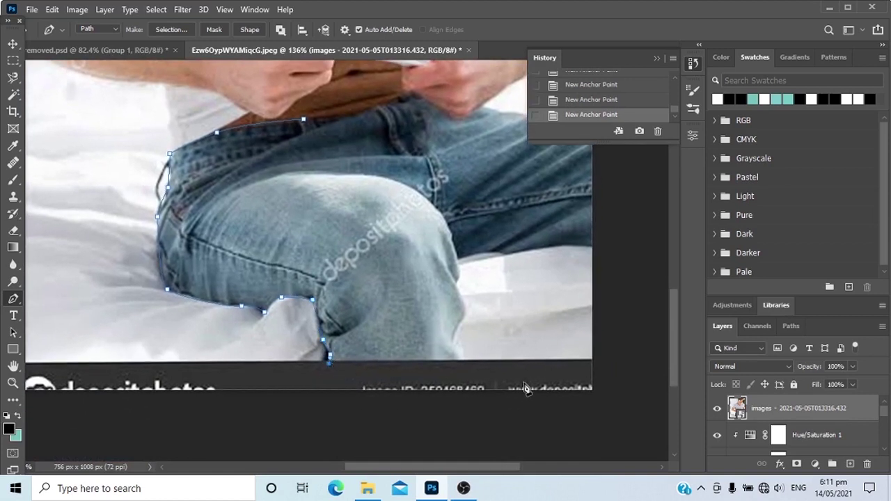
pyautogui.moveTo(457, 324); pyautogui.dragTo(465, 301)
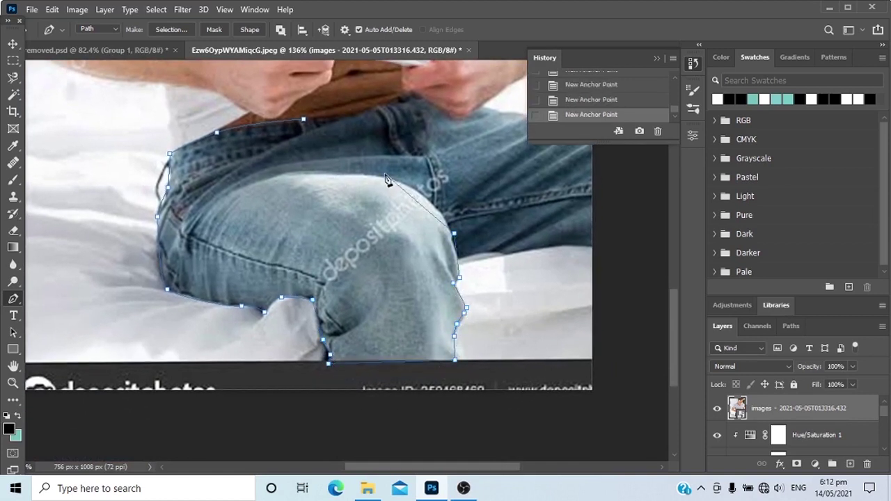
# Continue the path over the knee and up the jeans' fly, and close it at the starting point on the waistband.
pyautogui.hotkey('ctrl', 'z')
pyautogui.hotkey('ctrl', 'z')
pyautogui.moveTo(417, 188); pyautogui.dragTo(381, 174)
pyautogui.click(446, 195)
pyautogui.click(437, 150)
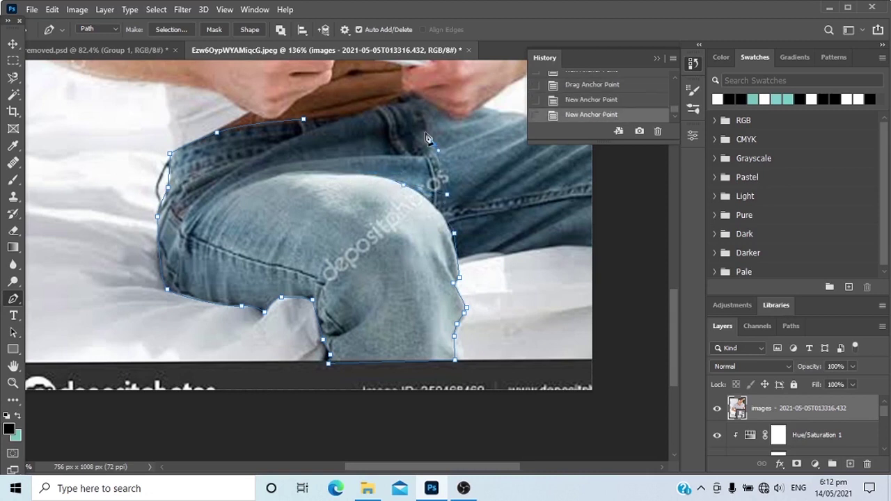
pyautogui.click(304, 121)
# Turn the closed path into a new anti-aliased selection with 0 px feather and copy the jeans leg to a new layer.
pyautogui.rightClick(299, 134)
pyautogui.click(357, 190)
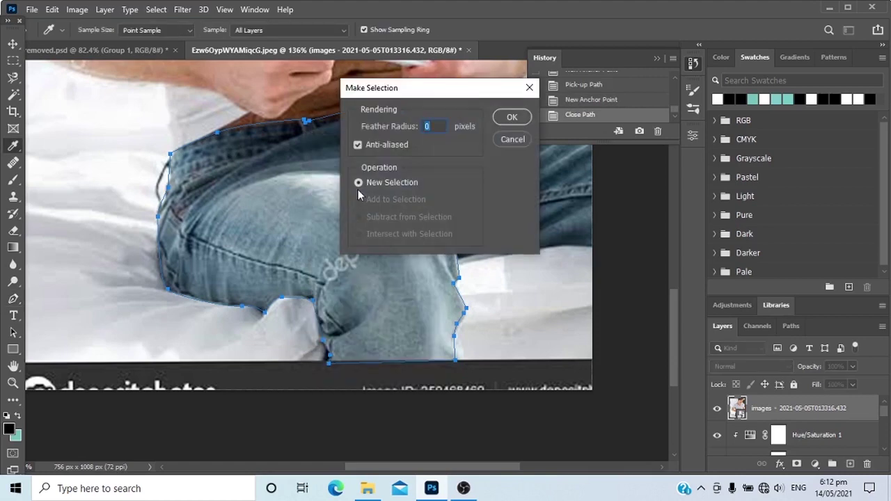
pyautogui.press('Return')
pyautogui.hotkey('ctrl', 'j')
# Delete the placed seated-man photo layer and make the jeans cutout on Layer 3 active.
pyautogui.click(775, 435)
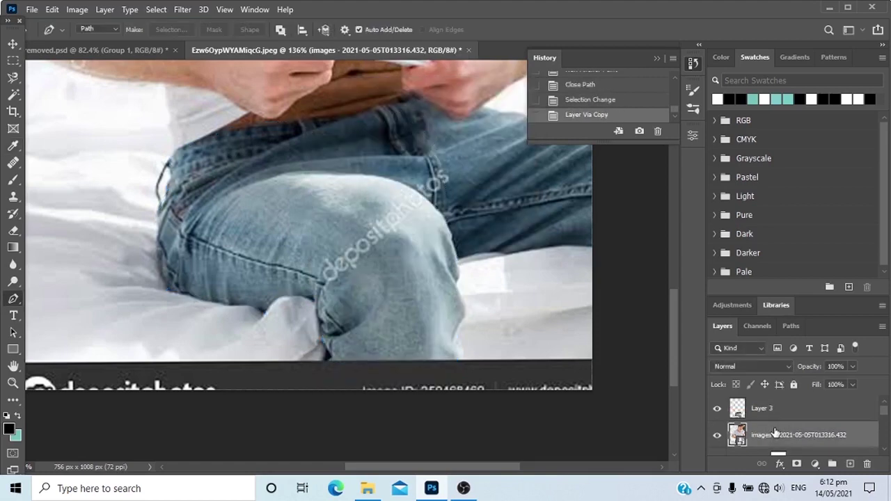
pyautogui.press('Delete')
pyautogui.click(774, 415)
# Scale the jeans cutout to about 103%, flip it horizontally and shift it left over the man's hidden leg.
pyautogui.press('v')
pyautogui.hotkey('ctrl', 'space')
pyautogui.moveTo(505, 396); pyautogui.dragTo(418, 330)
pyautogui.hotkey('ctrl', 'space')
pyautogui.rightClick(376, 261)
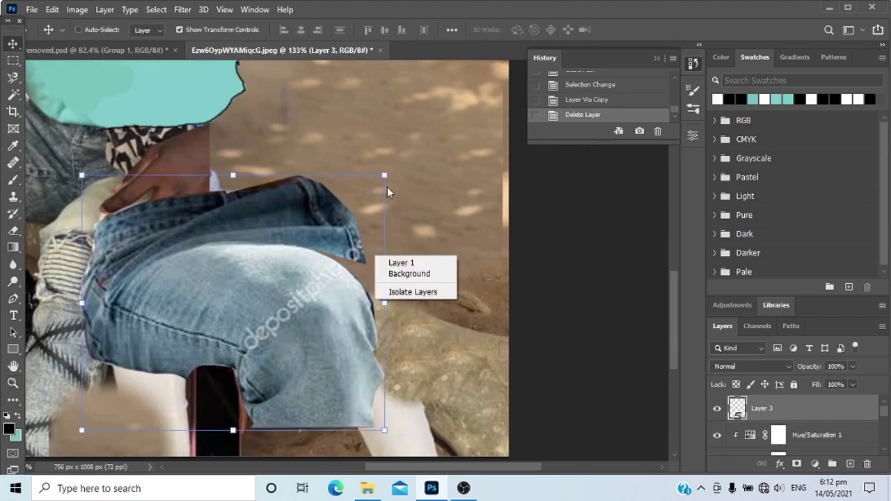
pyautogui.press('Escape')
pyautogui.moveTo(384, 175); pyautogui.dragTo(394, 167)
pyautogui.rightClick(386, 193)
pyautogui.click(422, 412)
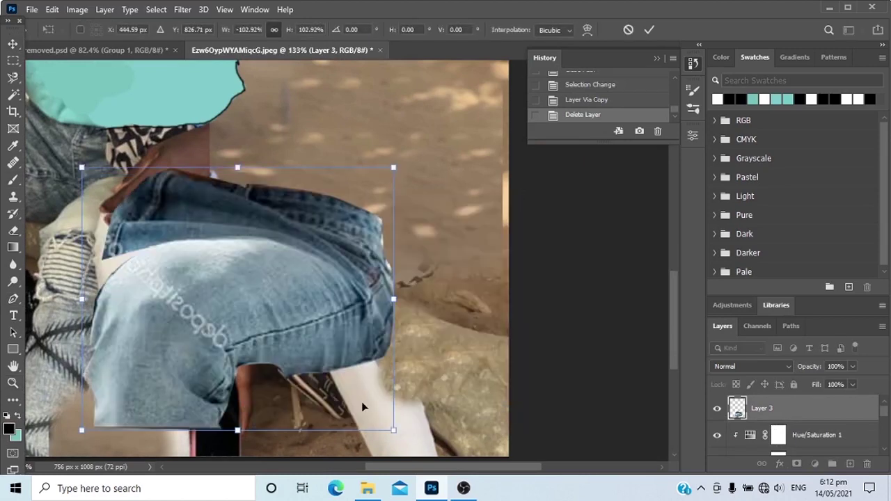
pyautogui.moveTo(340, 332); pyautogui.dragTo(268, 332)
pyautogui.press('Return')
# Convert the jeans cutout on Layer 3 to a smart object.
pyautogui.hotkey('ctrl', 'space')
pyautogui.press('v')
pyautogui.hotkey('ctrl', '0')
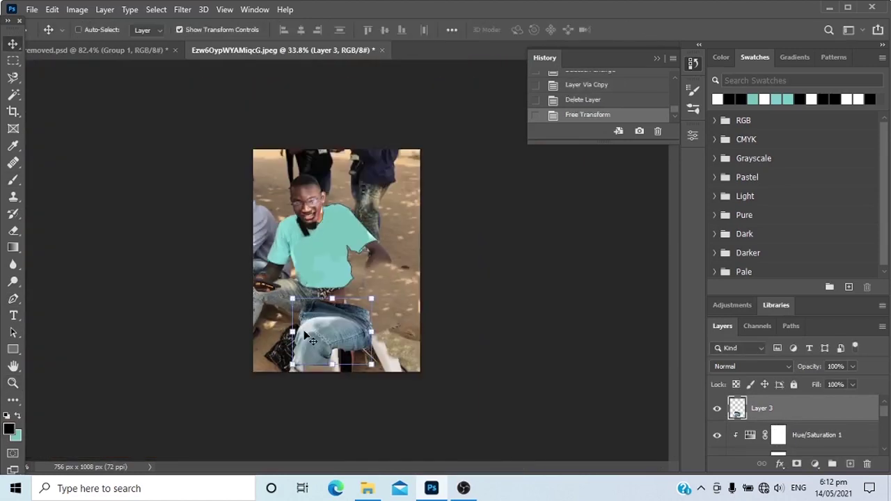
pyautogui.rightClick(772, 416)
pyautogui.click(627, 185)
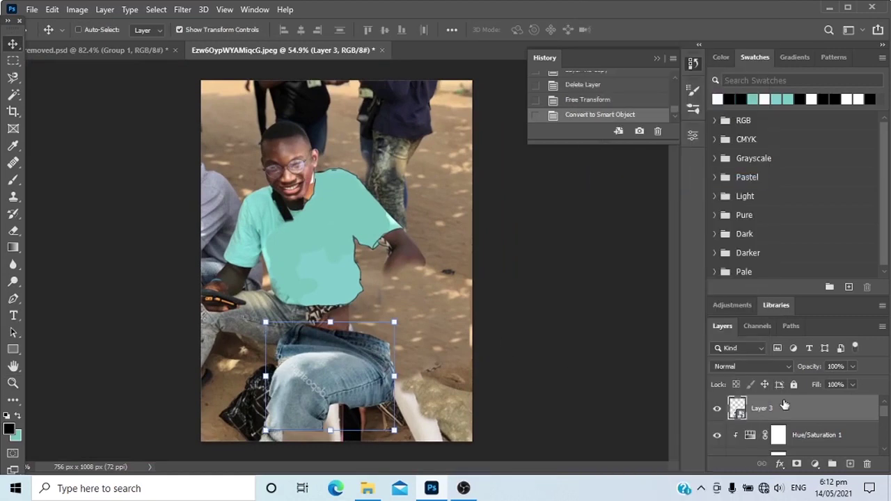
pyautogui.rightClick(784, 405)
pyautogui.click(668, 131)
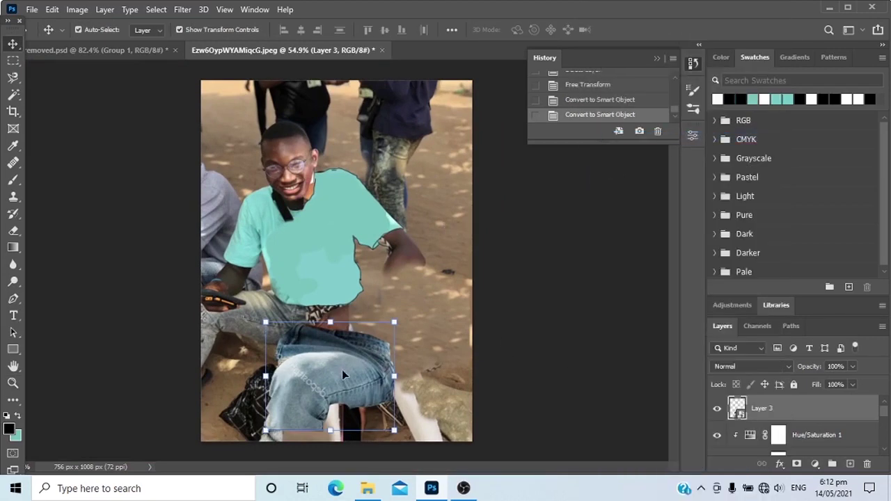
pyautogui.hotkey('ctrl', 'z')
# Move the jeans cutout up so its waistband meets the lower edge of the painted shirt.
pyautogui.hotkey('ctrl', 'space')
pyautogui.moveTo(310, 383); pyautogui.dragTo(352, 313)
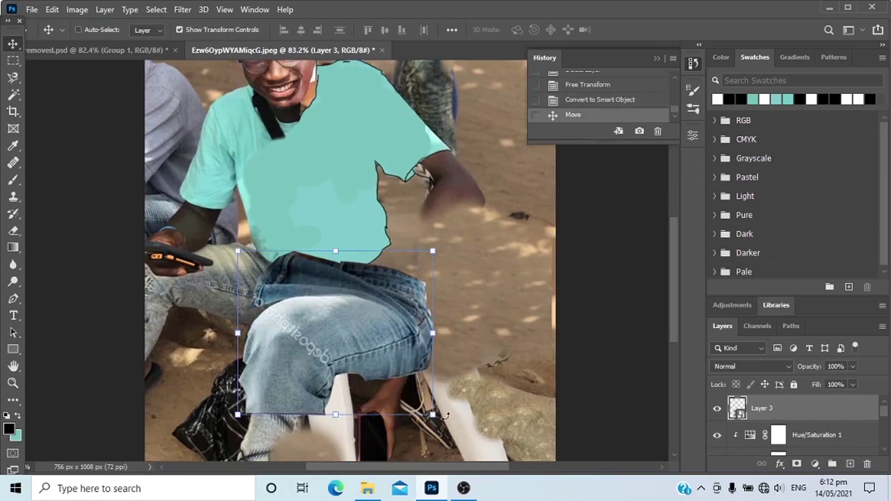
# Scale the jeans cutout down to roughly three-quarters of its size and position it over the man's lap below the shirt.
pyautogui.moveTo(434, 414); pyautogui.dragTo(367, 360)
pyautogui.moveTo(350, 345); pyautogui.dragTo(421, 363)
pyautogui.press('Return')
pyautogui.moveTo(376, 325); pyautogui.dragTo(351, 322)
pyautogui.moveTo(410, 238); pyautogui.dragTo(415, 243)
pyautogui.moveTo(373, 288); pyautogui.dragTo(382, 285)
pyautogui.press('Return')
# Hide Layer 1 so the man's original arm on the Background layer is exposed.
pyautogui.hotkey('ctrl', 'space')
pyautogui.moveTo(401, 325); pyautogui.dragTo(394, 308)
pyautogui.scroll(-5, 772, 420)
pyautogui.hotkey('ctrl', 'space')
pyautogui.moveTo(398, 255); pyautogui.dragTo(488, 247)
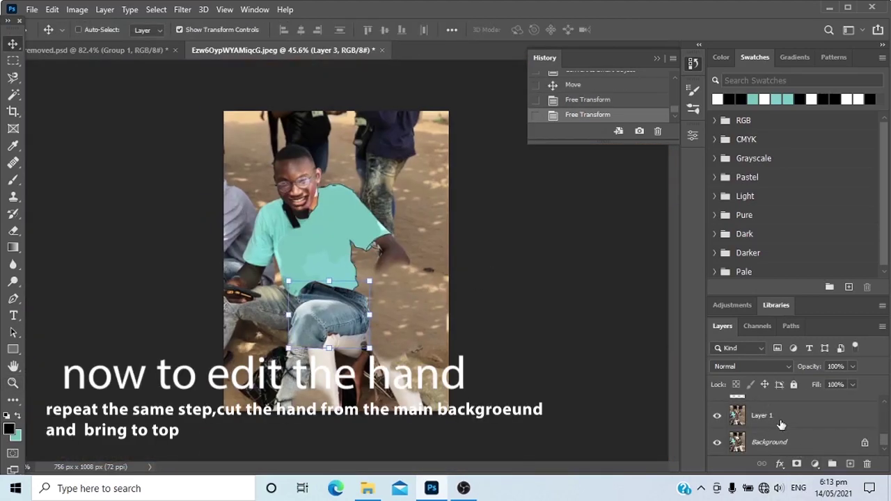
pyautogui.click(716, 417)
pyautogui.moveTo(297, 321); pyautogui.dragTo(192, 341)
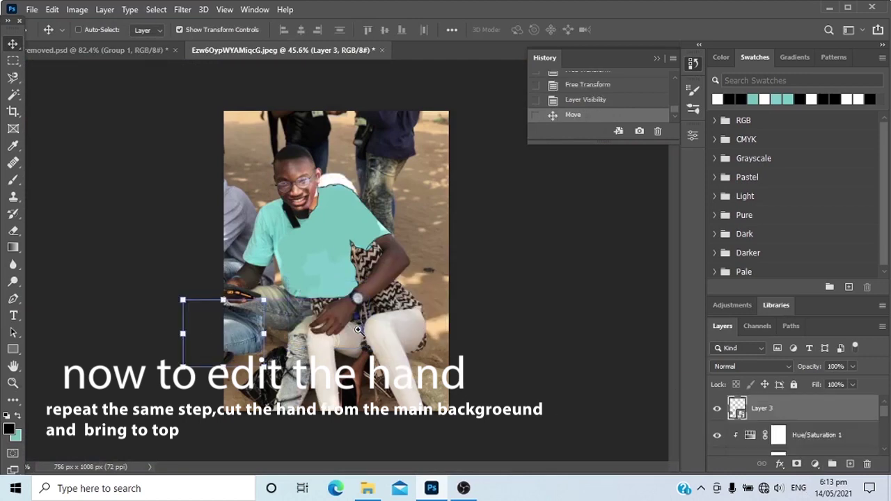
pyautogui.hotkey('ctrl', 'space')
pyautogui.moveTo(336, 301); pyautogui.dragTo(353, 299)
pyautogui.hotkey('ctrl', 'z')
# Hide the jeans cutout on Layer 3 to uncover the man's original hand.
pyautogui.hotkey('ctrl', 'space')
pyautogui.moveTo(468, 322); pyautogui.dragTo(454, 321)
pyautogui.click(717, 409)
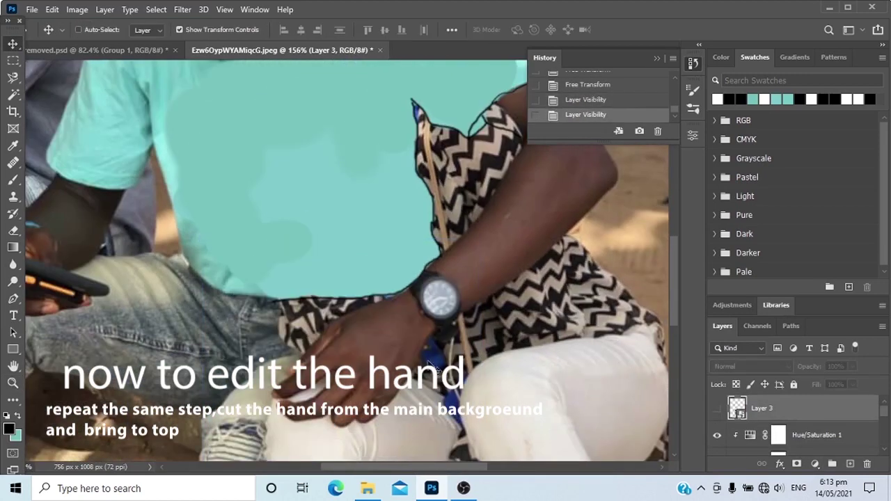
# Start a Pen path at the shirt sleeve and trace the arm's inner edge past the watch onto the back of the hand.
pyautogui.scroll(3, 432, 136)
pyautogui.press('p')
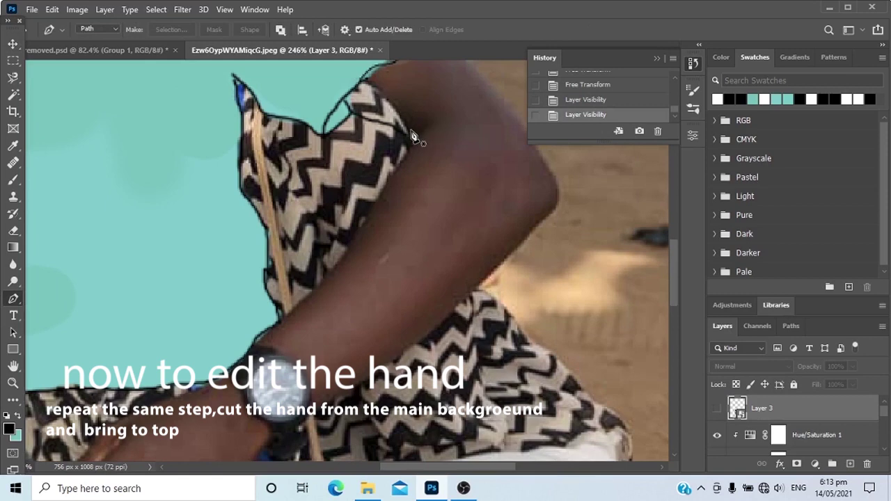
pyautogui.click(413, 138)
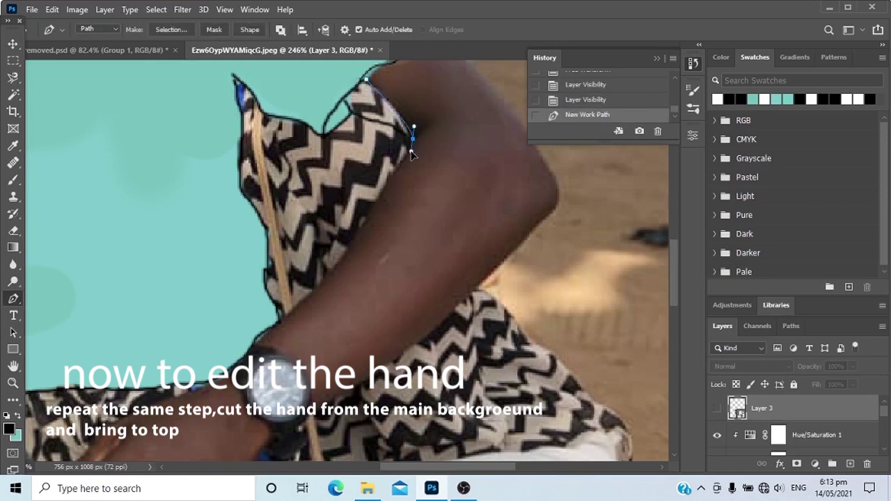
pyautogui.click(370, 215)
pyautogui.click(345, 259)
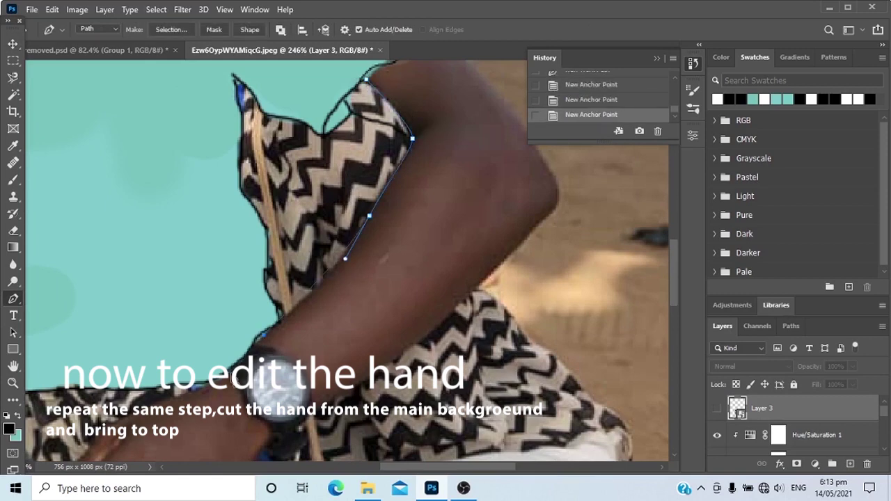
pyautogui.moveTo(247, 361); pyautogui.dragTo(269, 341)
pyautogui.hotkey('ctrl', 'z')
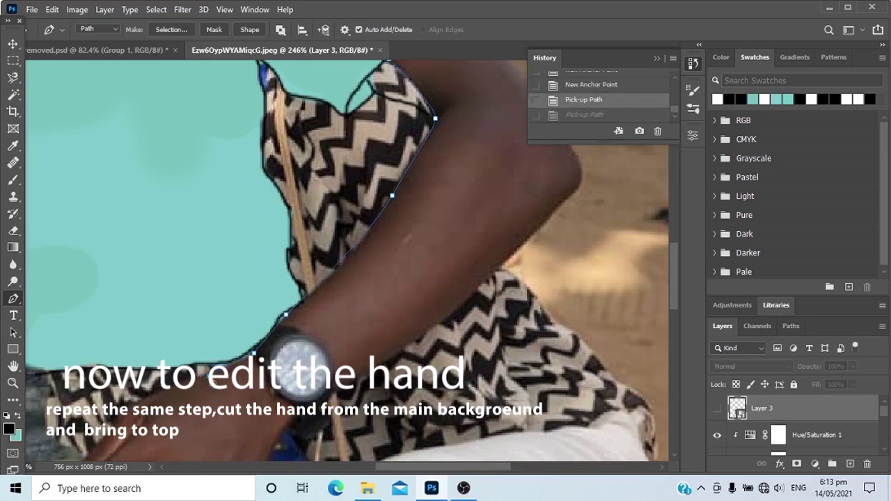
pyautogui.click(254, 353)
pyautogui.click(109, 430)
pyautogui.moveTo(109, 430); pyautogui.dragTo(235, 220)
# Continue the path around the man's fingers, including the gap between them, and back to the watch strap.
pyautogui.click(193, 271)
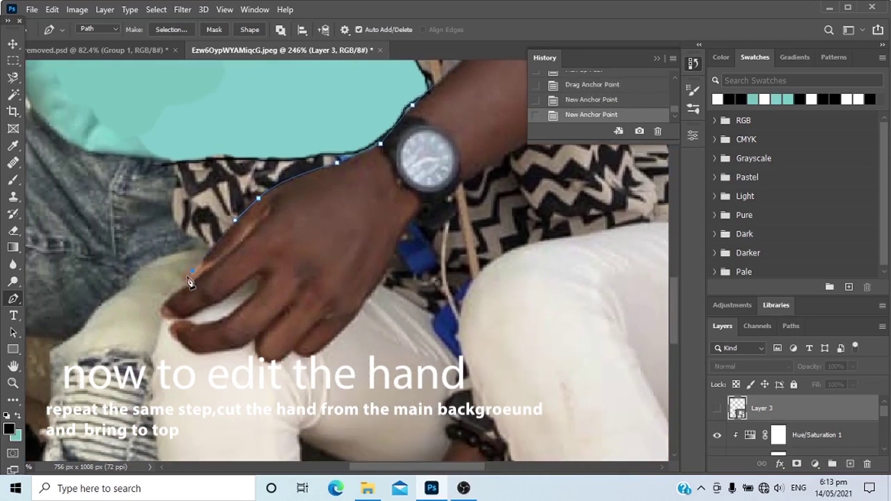
pyautogui.click(161, 315)
pyautogui.click(174, 321)
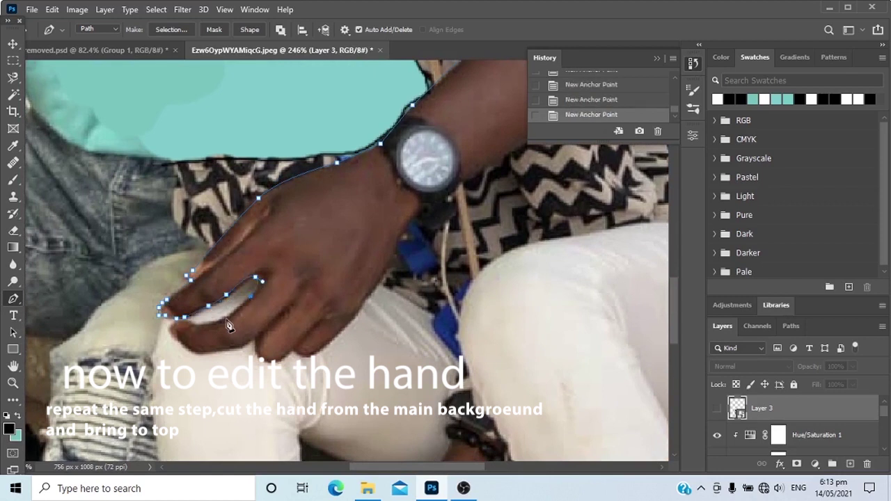
pyautogui.click(172, 329)
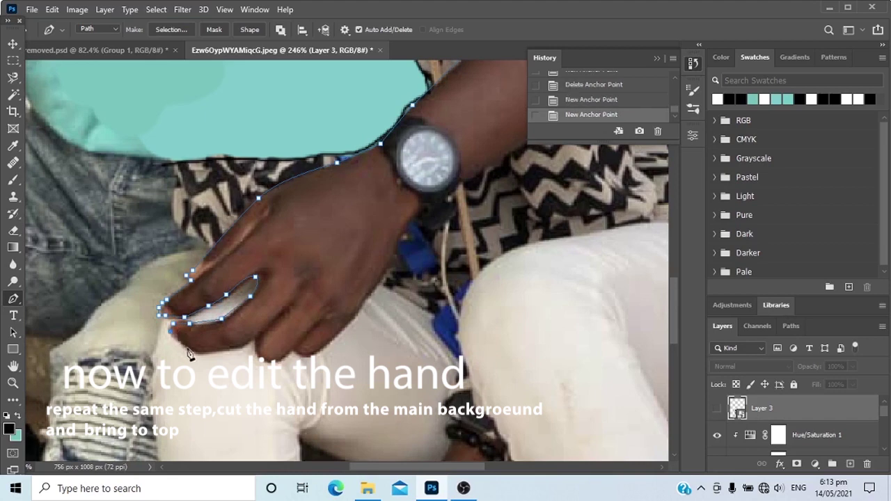
pyautogui.hotkey('ctrl', 'z')
pyautogui.hotkey('ctrl', 'z')
pyautogui.hotkey('ctrl', 'z')
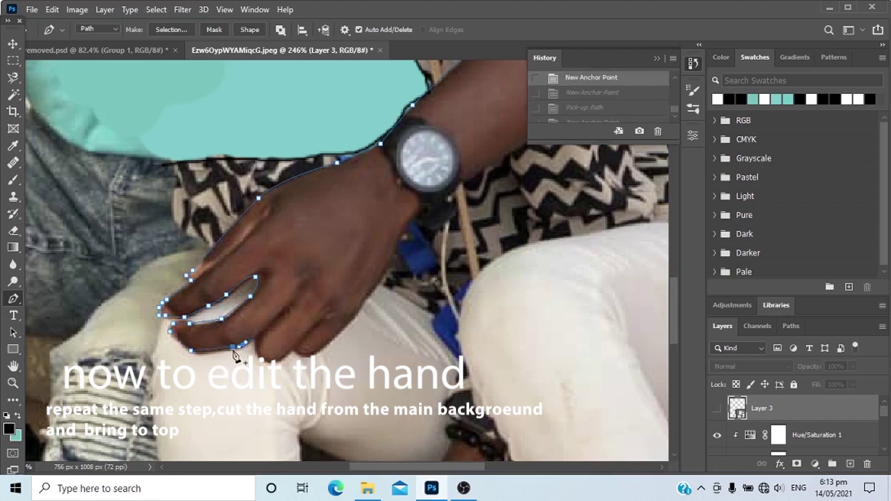
pyautogui.click(248, 346)
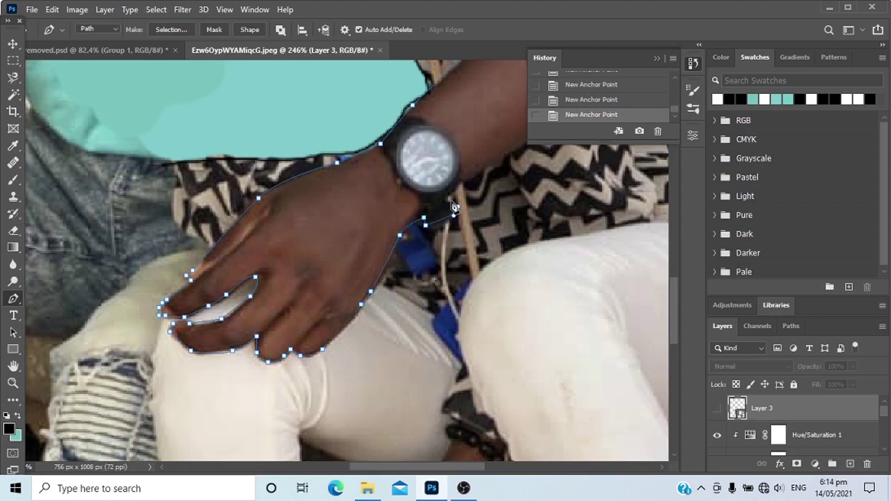
# Continue the path from the watch strap along the outer forearm and around the elbow to the upper arm.
pyautogui.click(461, 183)
pyautogui.moveTo(463, 182); pyautogui.dragTo(195, 299)
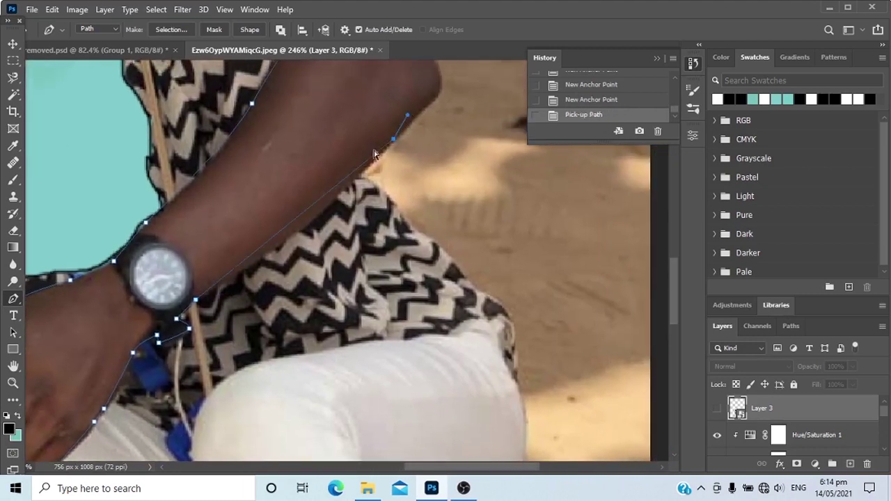
pyautogui.hotkey('ctrl', 'z')
pyautogui.hotkey('ctrl', 'z')
pyautogui.click(326, 207)
pyautogui.click(437, 98)
pyautogui.moveTo(429, 66); pyautogui.dragTo(399, 220)
pyautogui.click(397, 211)
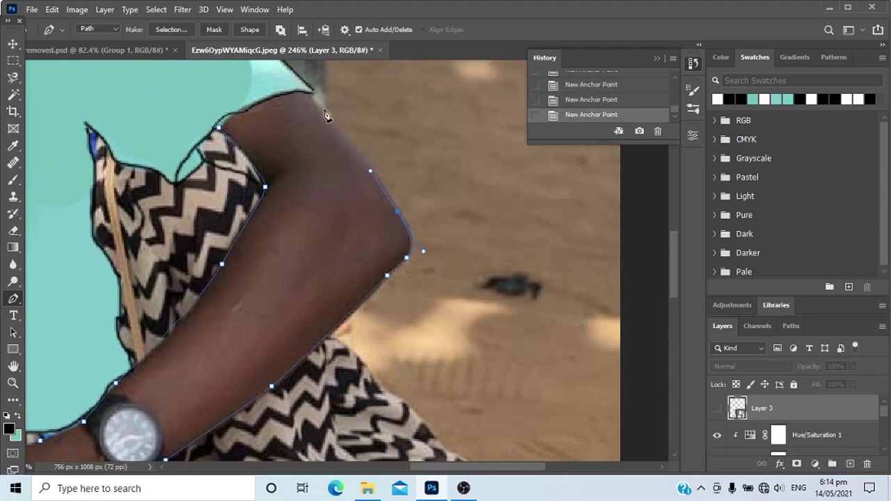
# Close the arm path at the sleeve and convert it to a selection.
pyautogui.click(227, 127)
pyautogui.rightClick(269, 134)
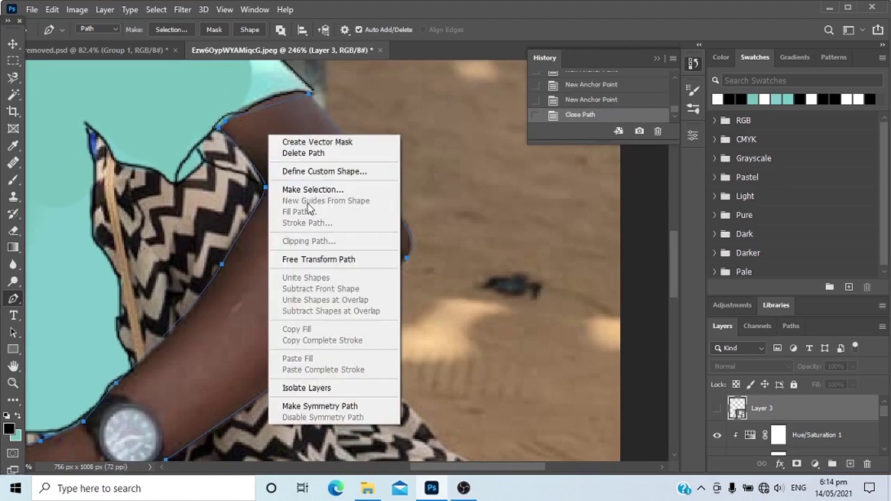
pyautogui.click(316, 188)
pyautogui.press('Return')
pyautogui.hotkey('ctrl', 'j')
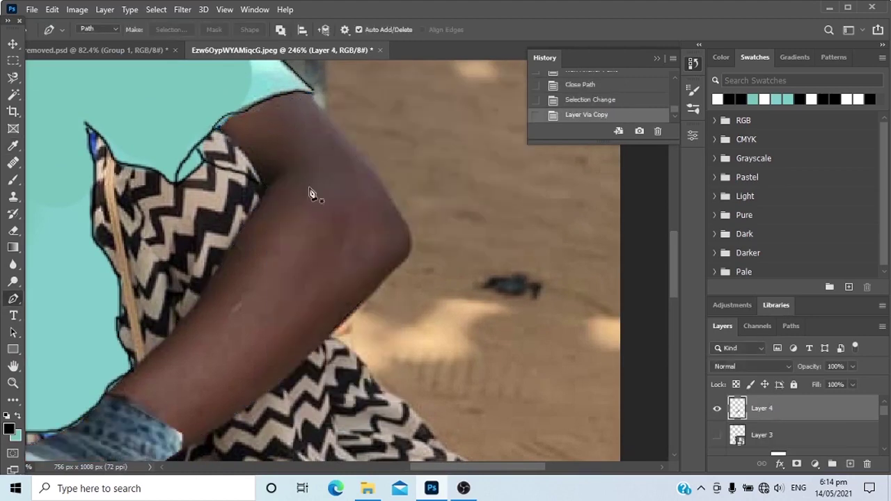
pyautogui.hotkey('ctrl', '0')
pyautogui.press('z')
pyautogui.moveTo(416, 309); pyautogui.dragTo(430, 332)
pyautogui.press('p')
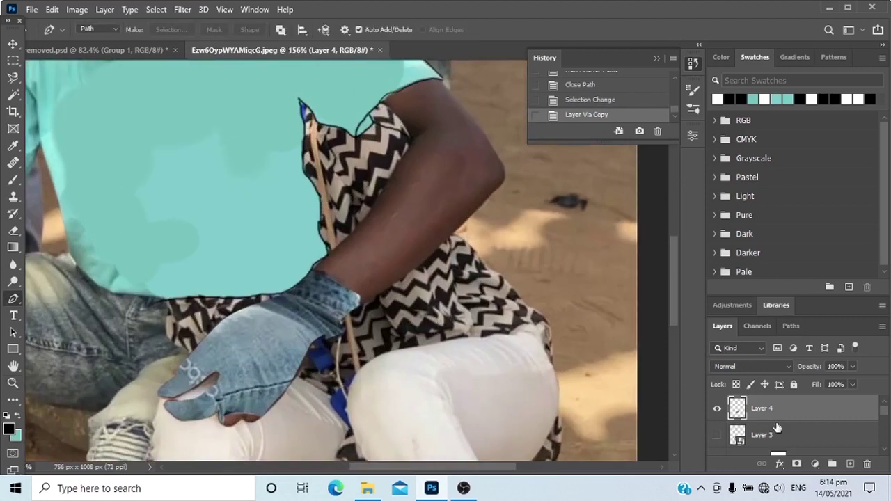
pyautogui.hotkey('ctrl', 'z')
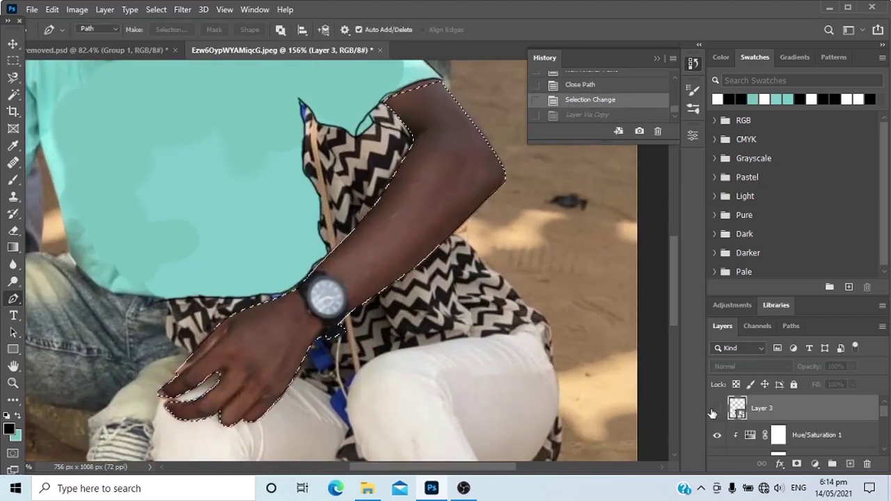
# Copy the selected arm from the Background layer to a new layer and move it to the top of the layer stack.
pyautogui.scroll(-3, 775, 437)
pyautogui.click(774, 437)
pyautogui.scroll(-1, 766, 435)
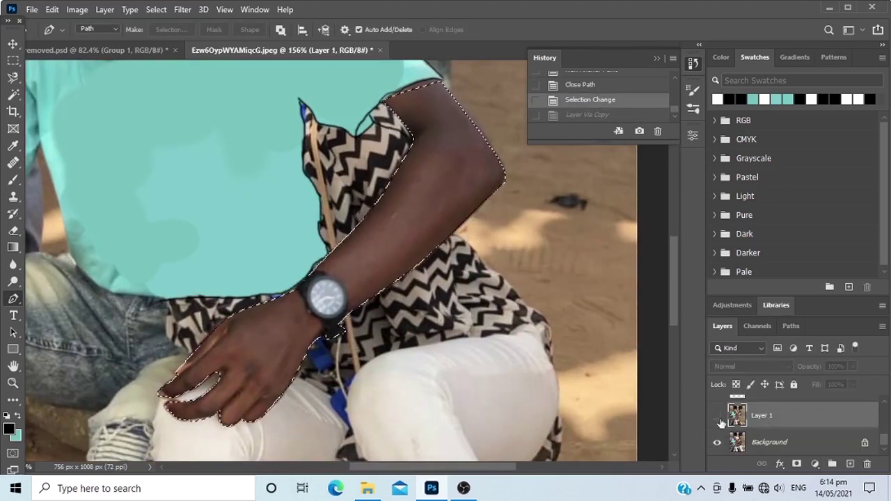
pyautogui.click(747, 447)
pyautogui.hotkey('ctrl', 'j')
pyautogui.scroll(3, 750, 439)
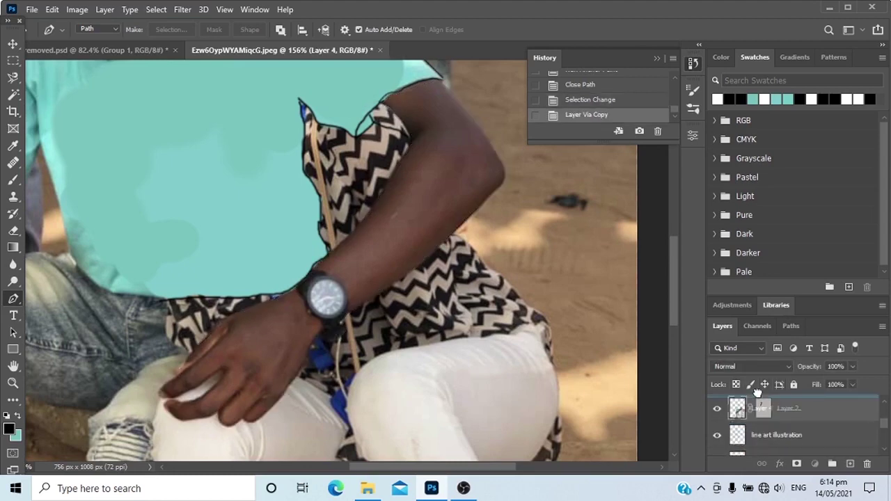
pyautogui.moveTo(760, 403); pyautogui.dragTo(759, 407)
# Show the jeans cutout on Layer 3 and the cloned background on Layer 1 again.
pyautogui.hotkey('ctrl', 'space')
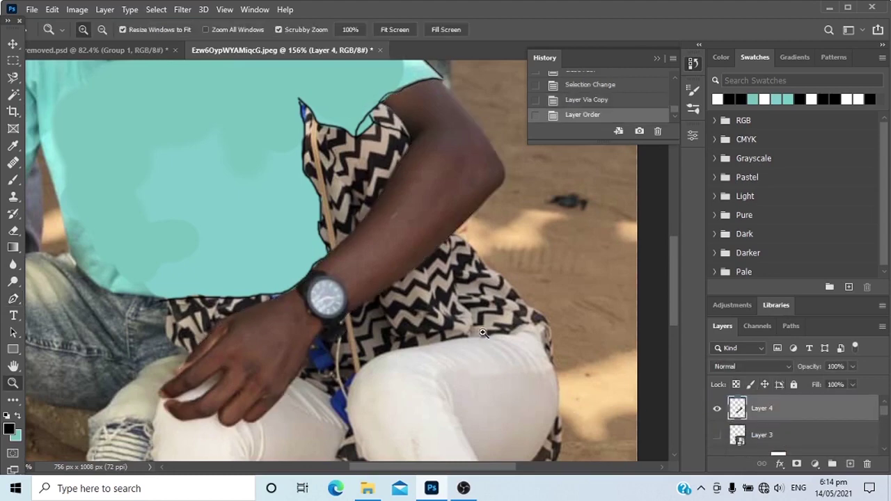
pyautogui.moveTo(491, 361); pyautogui.dragTo(448, 328)
pyautogui.click(716, 437)
pyautogui.scroll(-5, 605, 413)
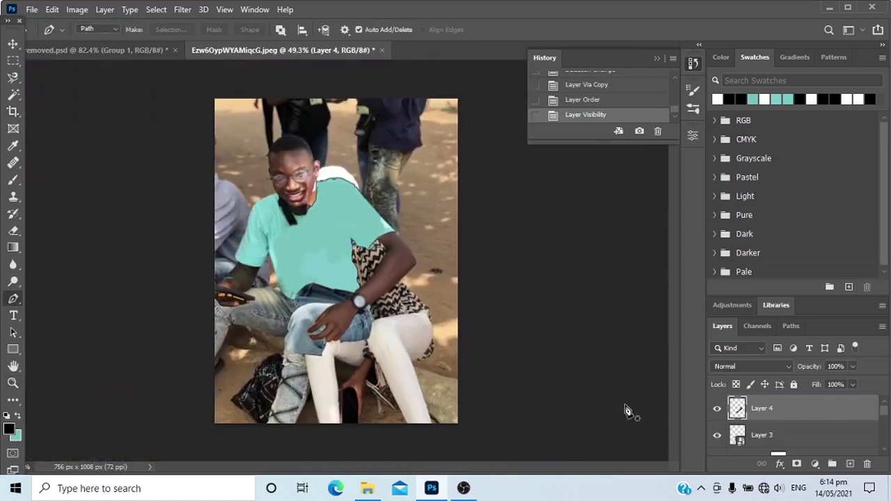
pyautogui.scroll(-3, 765, 428)
pyautogui.click(719, 417)
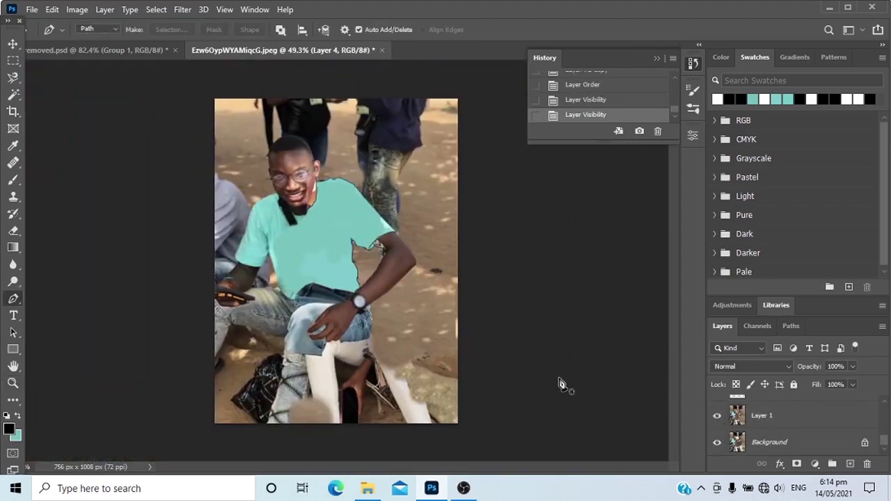
# Examine the edges of the arm cutout around the watch and forearm, and how the hand sits on the jeans.
pyautogui.hotkey('ctrl', 'space')
pyautogui.moveTo(561, 386); pyautogui.dragTo(334, 304)
pyautogui.hotkey('ctrl', 'space')
pyautogui.scroll(4, 335, 304)
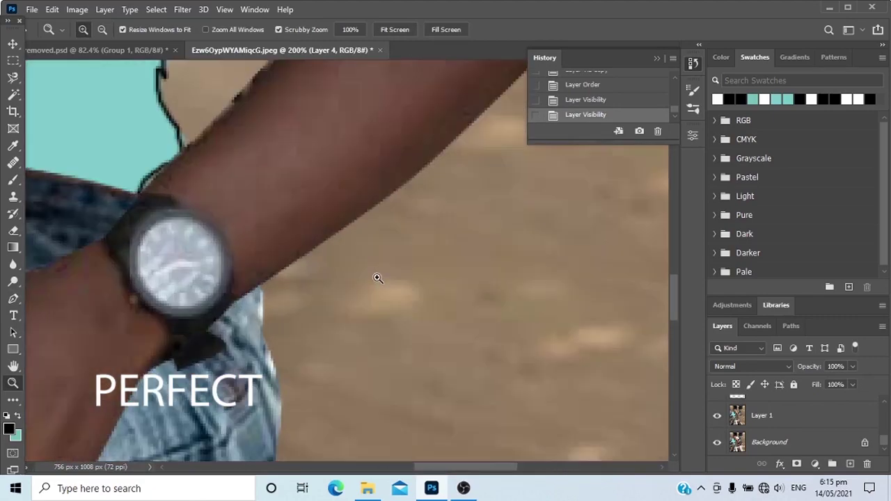
pyautogui.scroll(-6, 376, 276)
pyautogui.scroll(5, 402, 352)
pyautogui.moveTo(373, 320)
pyautogui.mouseDown()
pyautogui.moveTo(425, 324)
pyautogui.moveTo(288, 383)
pyautogui.moveTo(362, 374)
pyautogui.moveTo(359, 332)
pyautogui.mouseUp()
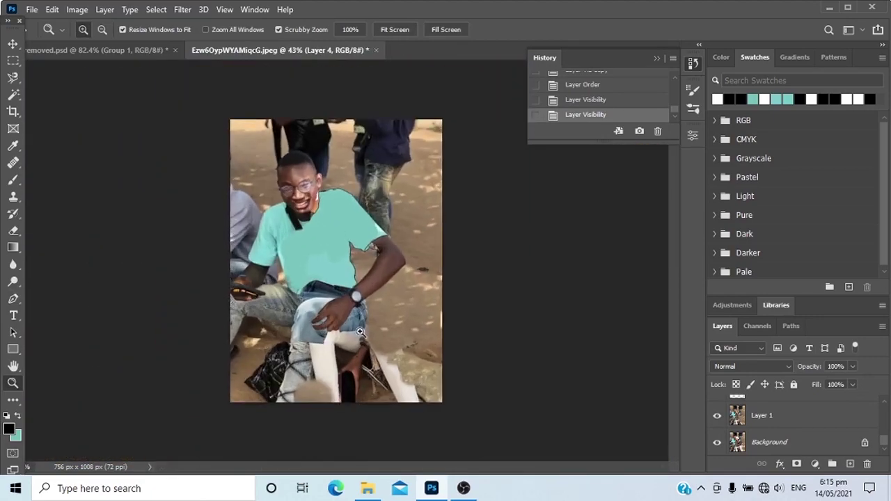
pyautogui.press('i')
pyautogui.press('s')
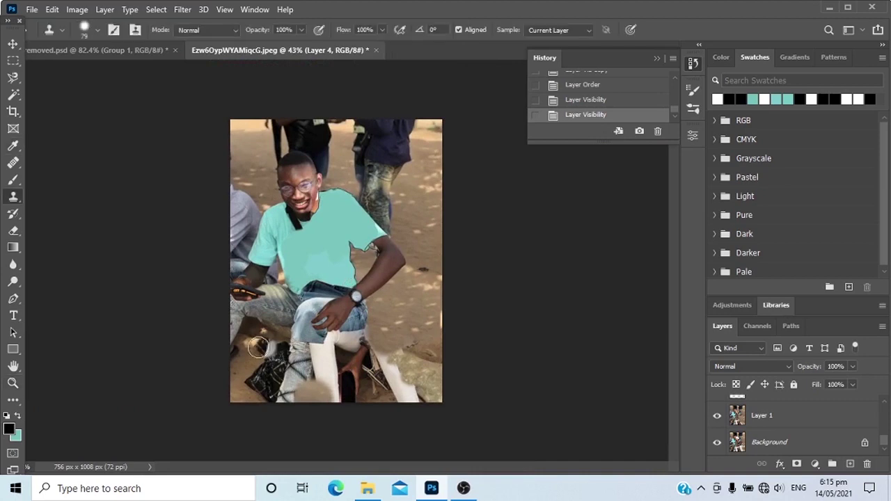
# Rename the arm cutout layer as hand and the jeans cutout layer as jean.
pyautogui.scroll(5, 780, 431)
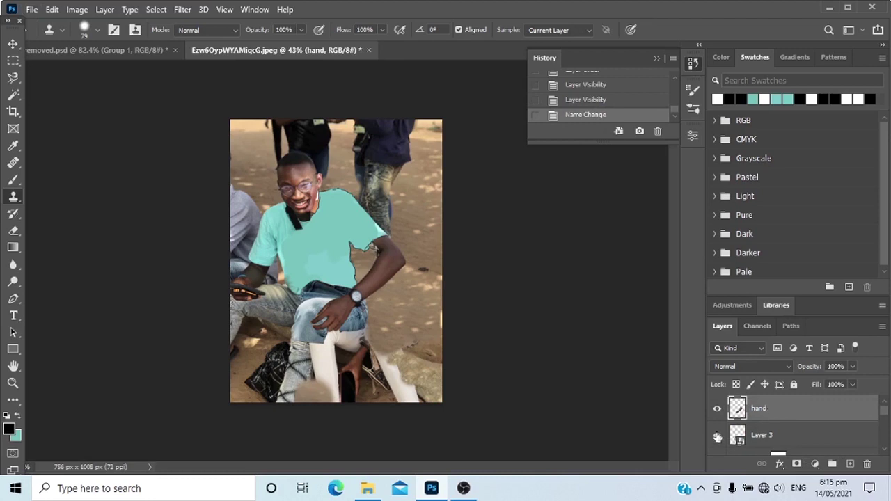
pyautogui.click(717, 436)
pyautogui.click(717, 437)
pyautogui.click(766, 435)
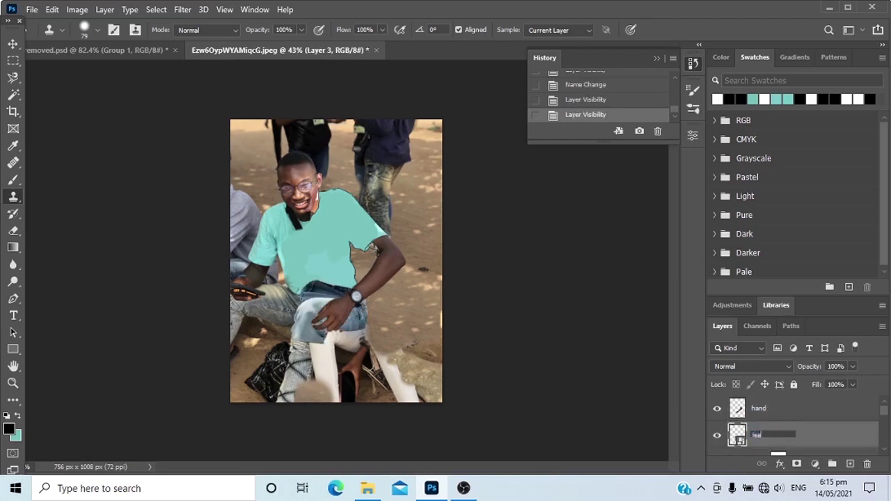
pyautogui.scroll(-5, 774, 423)
# Rename Layer 2 as jaw and toggle the line art illustration layer's visibility to check its content.
pyautogui.scroll(3, 801, 409)
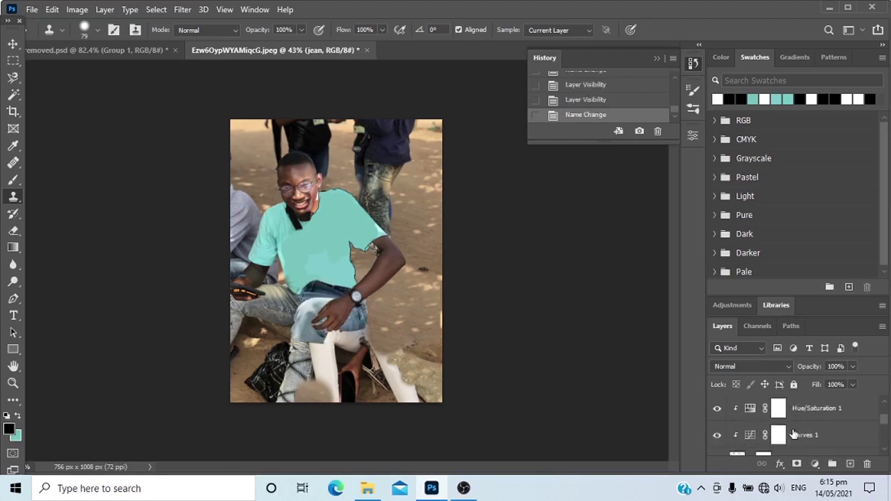
pyautogui.scroll(-2, 792, 433)
pyautogui.doubleClick(789, 408)
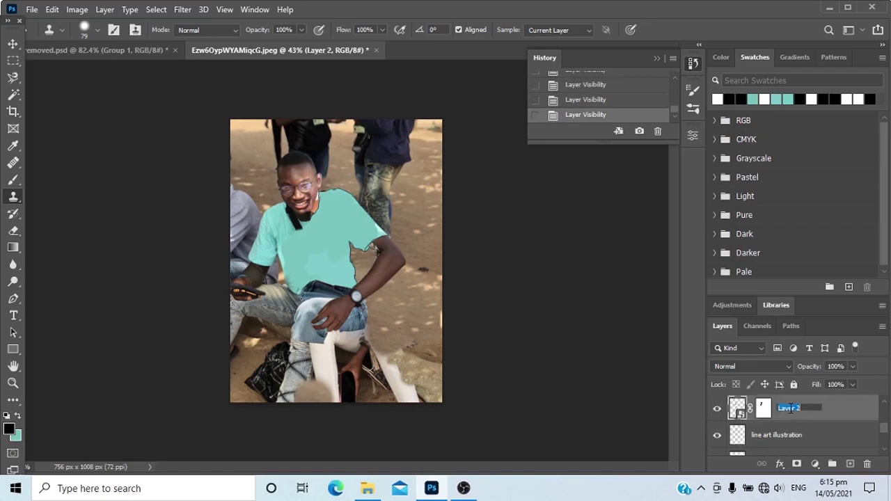
pyautogui.scroll(-2, 807, 412)
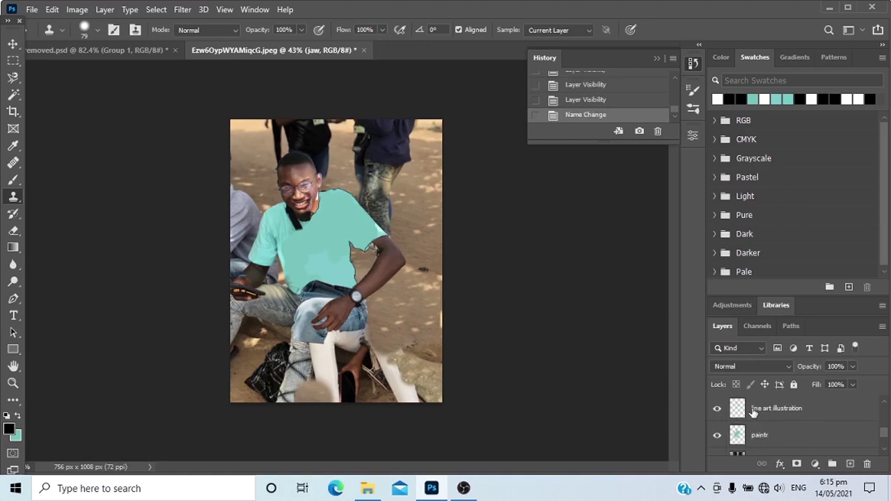
pyautogui.click(717, 412)
pyautogui.scroll(-2, 772, 418)
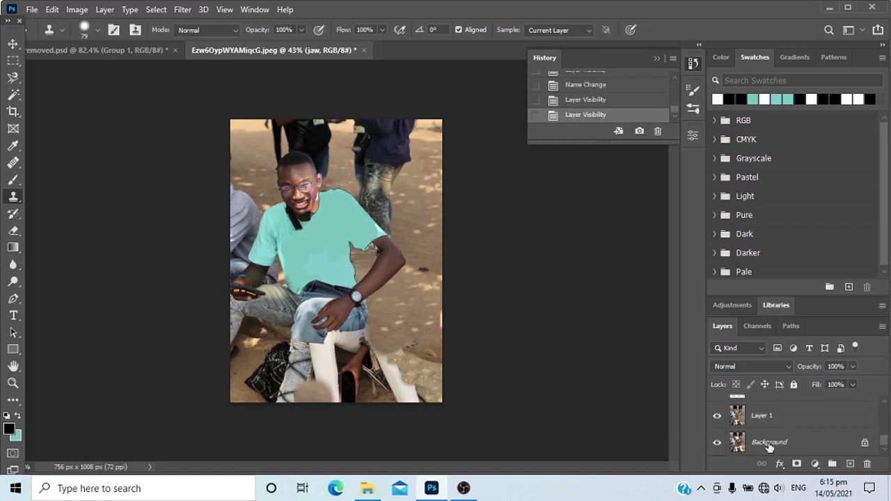
# Clone nearby ground over the woman's hand and white trousers beside the man's lower leg on Layer 1 with the Clone Stamp.
pyautogui.press('z')
pyautogui.moveTo(321, 291); pyautogui.dragTo(425, 281)
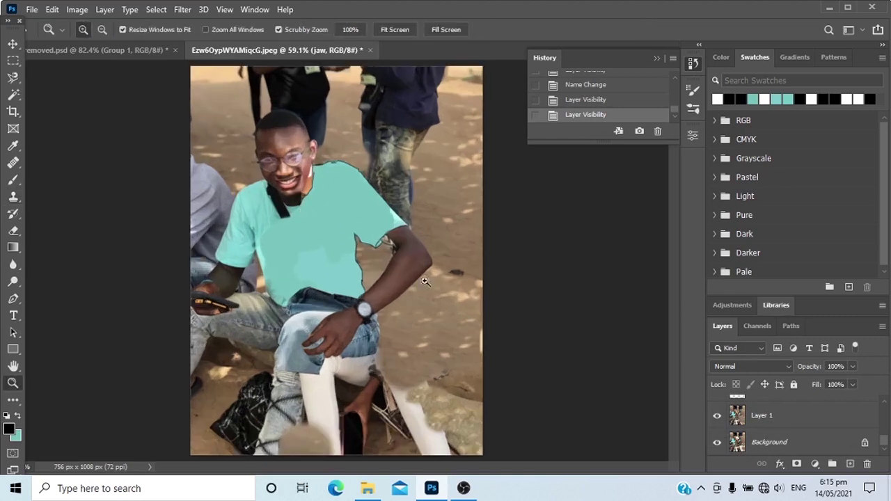
pyautogui.click(810, 416)
pyautogui.press('s')
pyautogui.click(376, 394)
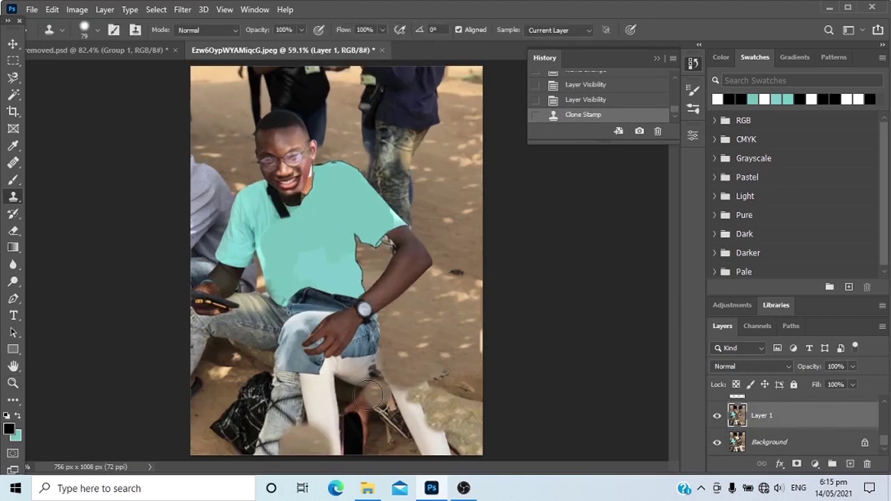
pyautogui.click(368, 395)
pyautogui.click(356, 395)
pyautogui.click(361, 397)
pyautogui.moveTo(314, 402); pyautogui.dragTo(335, 394)
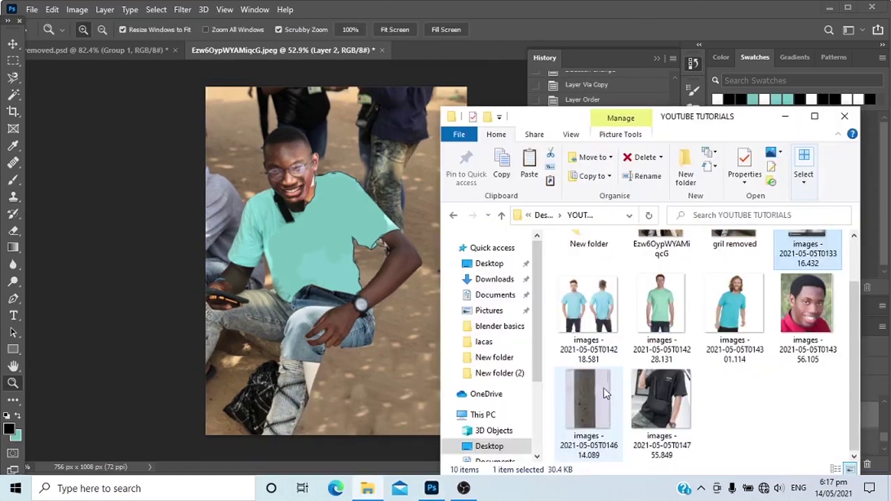
# Place the tree trunk picture images - 2021-05-05T014614.089 above Layer 2 and enlarge it over most of the photo.
pyautogui.click(597, 418)
pyautogui.moveTo(362, 412); pyautogui.dragTo(434, 393)
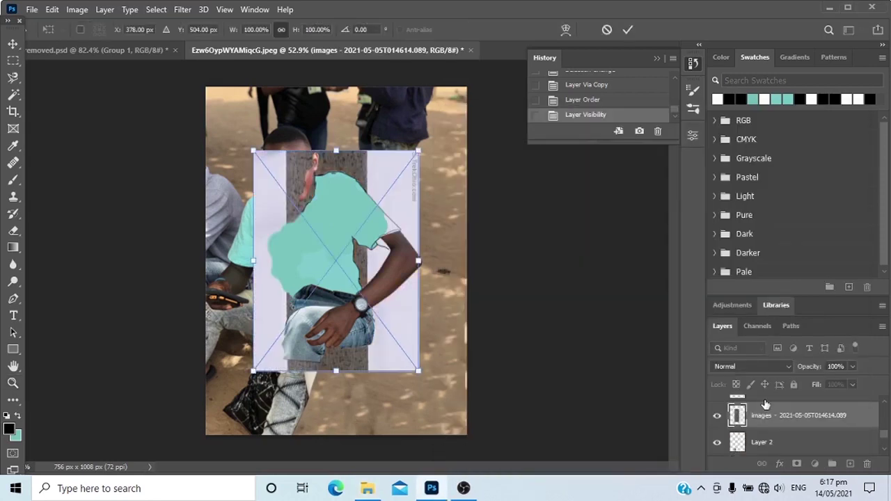
pyautogui.moveTo(765, 410)
pyautogui.mouseDown()
pyautogui.moveTo(770, 367)
pyautogui.moveTo(770, 431)
pyautogui.moveTo(777, 421)
pyautogui.moveTo(779, 452)
pyautogui.mouseUp()
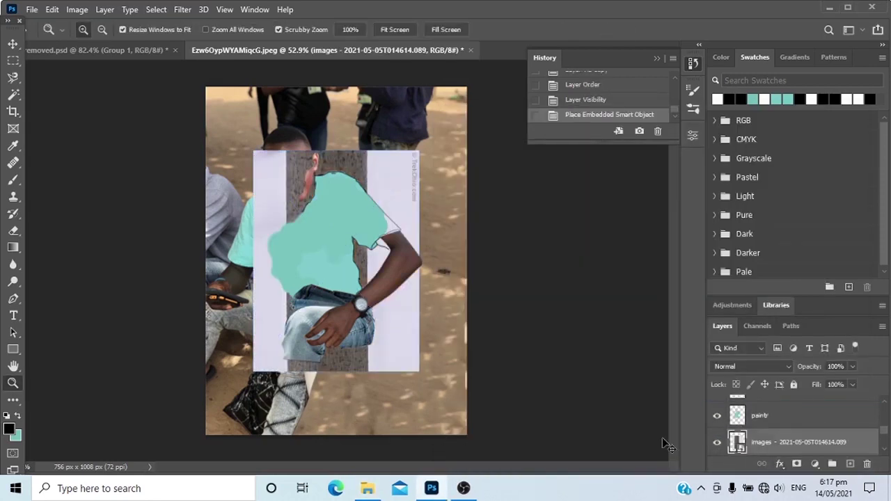
pyautogui.hotkey('ctrl', 'z')
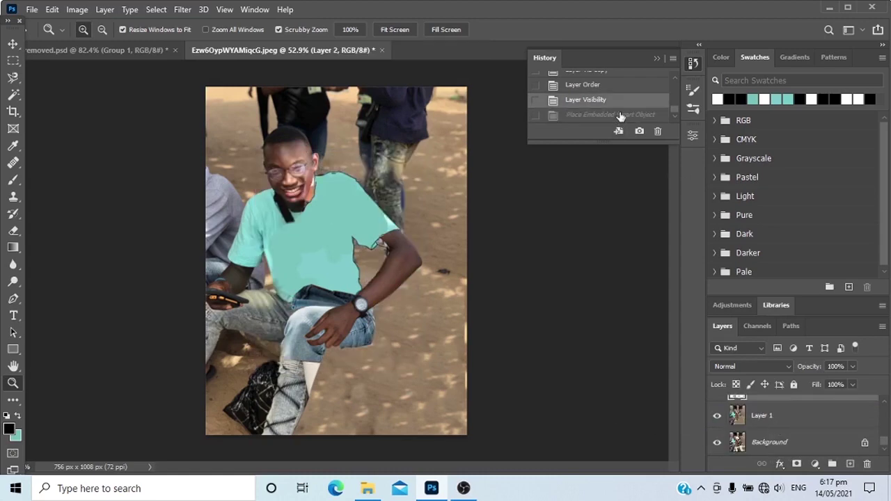
pyautogui.click(620, 116)
pyautogui.press('v')
pyautogui.moveTo(368, 368); pyautogui.dragTo(536, 399)
pyautogui.moveTo(411, 366); pyautogui.dragTo(385, 339)
pyautogui.press('Return')
# Select the pale background on both sides of the trunk with the Magic Wand, invert the selection and copy the trunk to a new layer.
pyautogui.press('w')
pyautogui.click(239, 293)
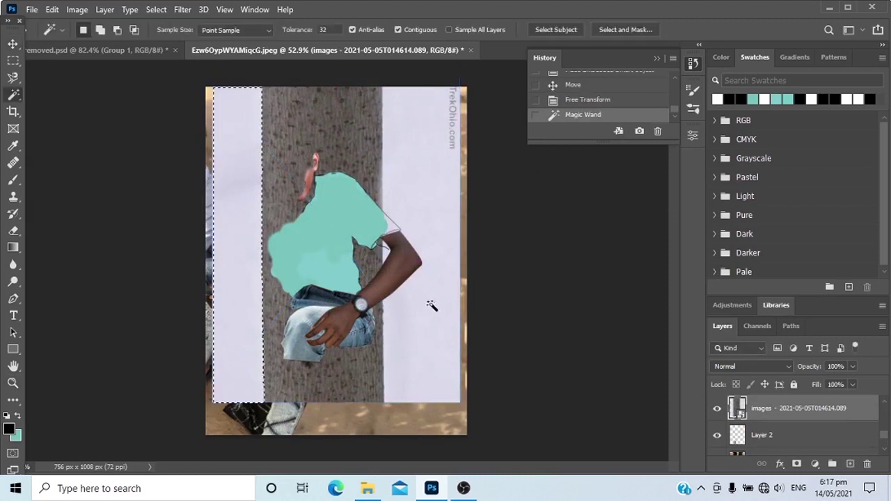
pyautogui.keyDown('shift'); pyautogui.click(431, 305); pyautogui.keyUp('shift')
pyautogui.press('Delete')
pyautogui.press('Return')
pyautogui.rightClick(443, 311)
pyautogui.click(480, 39)
pyautogui.hotkey('ctrl', 'j')
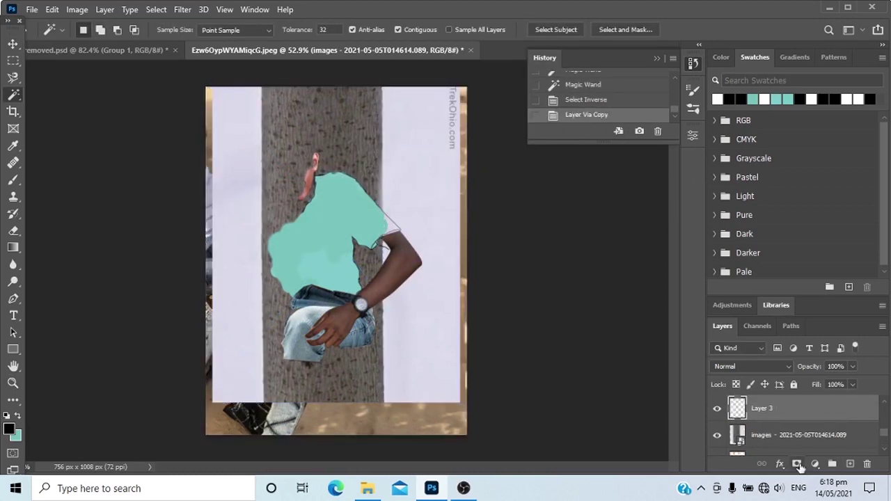
# Hide the placed trunk picture and erase the leftover edges on both sides of the copied trunk.
pyautogui.click(717, 435)
pyautogui.press('e')
pyautogui.moveTo(481, 303); pyautogui.dragTo(481, 133)
pyautogui.moveTo(174, 125); pyautogui.dragTo(167, 251)
pyautogui.moveTo(167, 278); pyautogui.dragTo(174, 418)
# Move and rotate the trunk cutout over the ground beside the man and convert Layer 3 to a smart object.
pyautogui.press('v')
pyautogui.moveTo(362, 285); pyautogui.dragTo(408, 361)
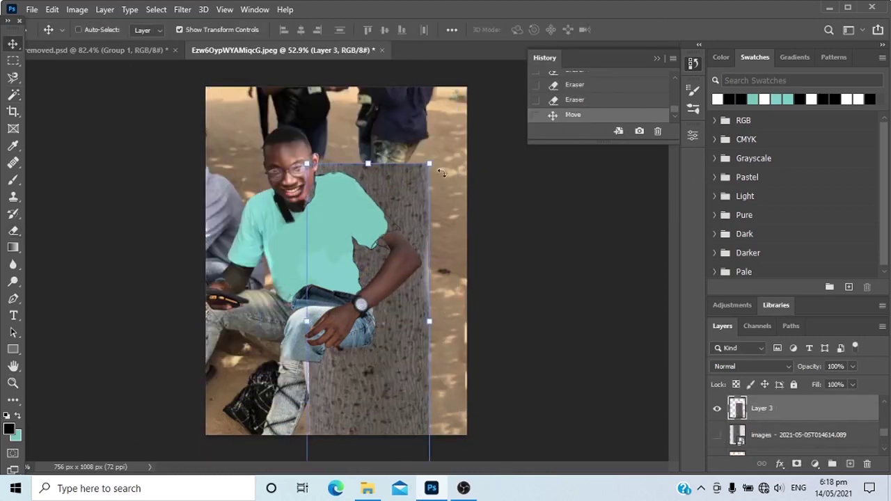
pyautogui.moveTo(442, 173); pyautogui.dragTo(551, 339)
pyautogui.press('Return')
pyautogui.rightClick(772, 412)
pyautogui.click(641, 191)
# Scale, rotate and position the trunk as a log sloping from under the man's knee to the photo's lower right corner.
pyautogui.moveTo(537, 201); pyautogui.dragTo(355, 329)
pyautogui.moveTo(327, 412); pyautogui.dragTo(443, 392)
pyautogui.moveTo(471, 313); pyautogui.dragTo(456, 322)
pyautogui.moveTo(410, 370); pyautogui.dragTo(404, 351)
pyautogui.moveTo(457, 307); pyautogui.dragTo(453, 301)
pyautogui.moveTo(386, 353); pyautogui.dragTo(399, 376)
pyautogui.moveTo(467, 330); pyautogui.dragTo(468, 334)
pyautogui.moveTo(314, 332); pyautogui.dragTo(307, 326)
pyautogui.moveTo(321, 437); pyautogui.dragTo(345, 372)
pyautogui.press('Return')
# Warp the log's lower edge and corners so it curves from behind the jeans past the photo's right edge.
pyautogui.hotkey('ctrl', 'space')
pyautogui.click(77, 10)
pyautogui.moveTo(52, 10)
pyautogui.moveTo(116, 306)
pyautogui.click(254, 339)
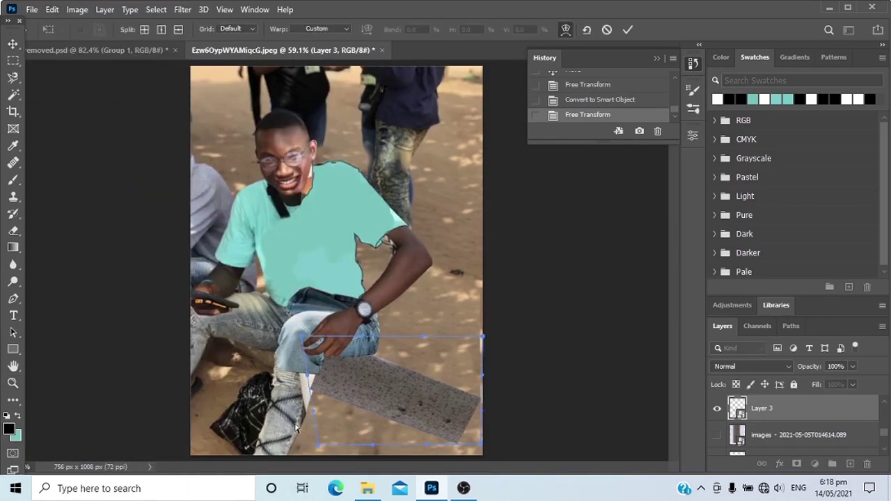
pyautogui.moveTo(317, 443); pyautogui.dragTo(337, 433)
pyautogui.moveTo(481, 443); pyautogui.dragTo(494, 443)
pyautogui.moveTo(429, 442); pyautogui.dragTo(436, 453)
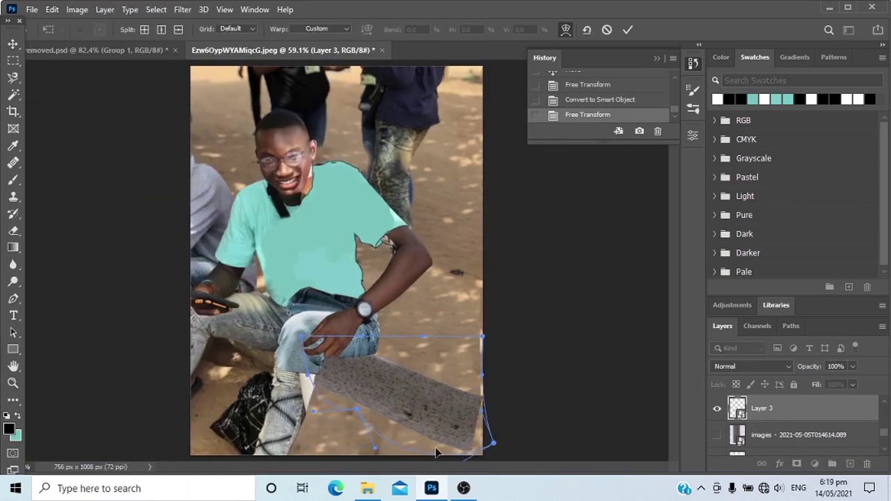
pyautogui.moveTo(482, 410); pyautogui.dragTo(371, 347)
pyautogui.press('Return')
pyautogui.hotkey('ctrl', 'space')
pyautogui.moveTo(516, 208); pyautogui.dragTo(562, 182)
pyautogui.press('Return')
pyautogui.hotkey('ctrl', '0')
# Hide Layer 1 and realign the log over the woman's legs so it meets the rock in the original photo.
pyautogui.scroll(-5, 719, 426)
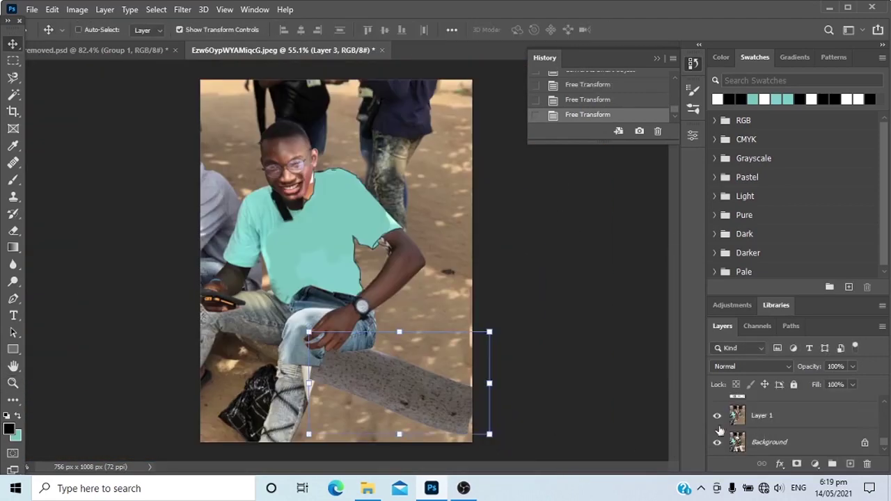
pyautogui.click(717, 417)
pyautogui.moveTo(431, 414); pyautogui.dragTo(396, 397)
pyautogui.moveTo(490, 314); pyautogui.dragTo(491, 318)
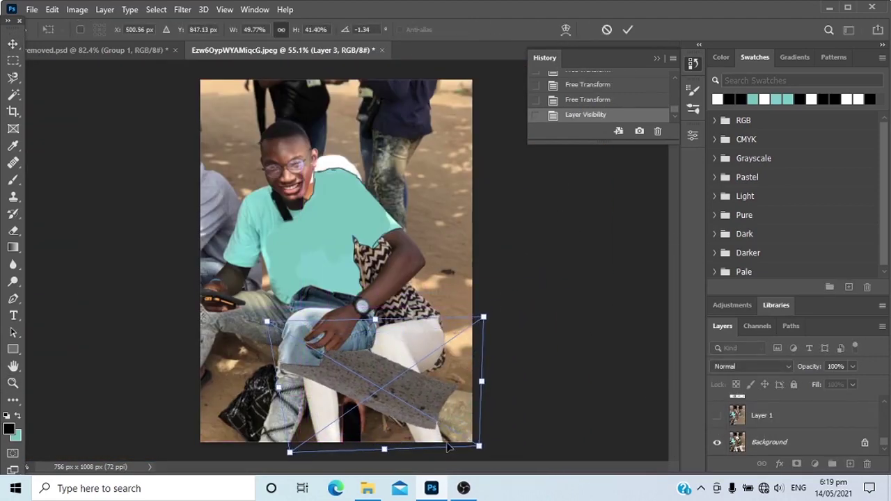
pyautogui.moveTo(483, 452); pyautogui.dragTo(485, 447)
pyautogui.moveTo(485, 316); pyautogui.dragTo(485, 328)
pyautogui.press('Return')
pyautogui.hotkey('ctrl', 'space')
pyautogui.moveTo(445, 425); pyautogui.dragTo(475, 426)
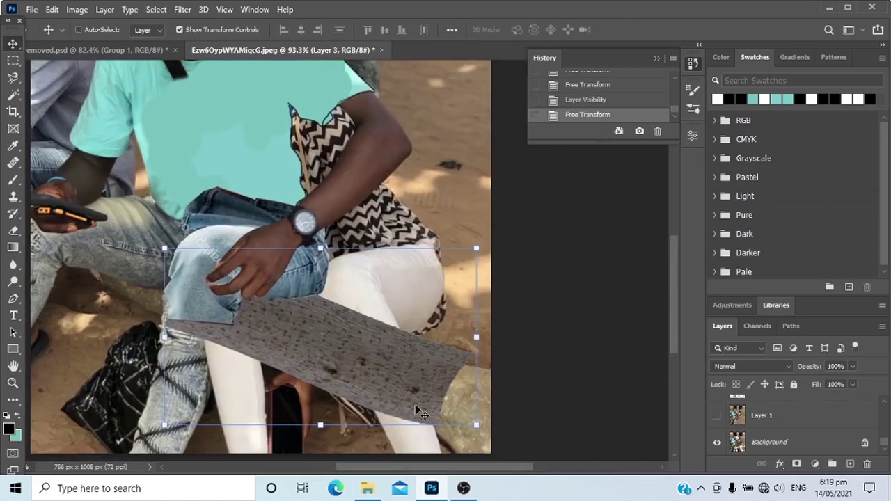
pyautogui.moveTo(415, 407); pyautogui.dragTo(415, 418)
# Hide the log cutout layer to uncover the original seat and rock.
pyautogui.doubleClick(757, 443)
pyautogui.click(550, 159)
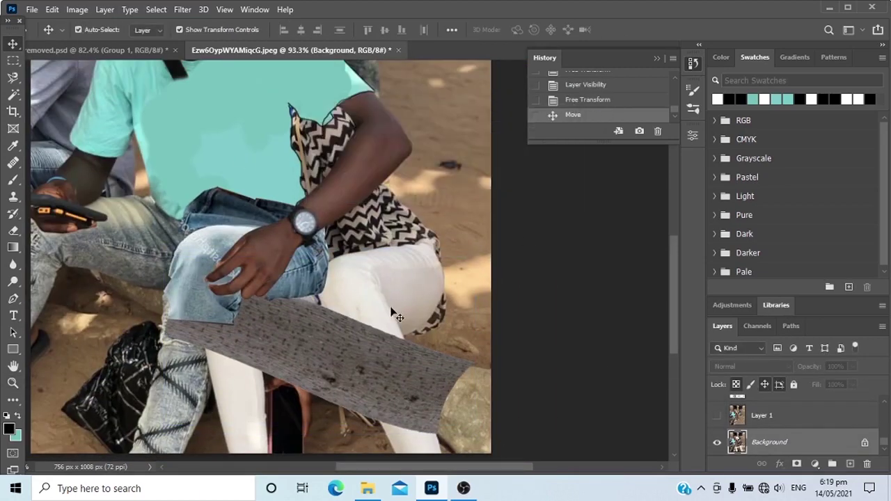
pyautogui.click(397, 356)
pyautogui.click(718, 414)
pyautogui.scroll(-10, 774, 430)
# Draw a closed pen path around the rock in the lower right corner of the Background layer.
pyautogui.click(769, 443)
pyautogui.press('p')
pyautogui.click(408, 346)
pyautogui.moveTo(491, 367); pyautogui.dragTo(505, 369)
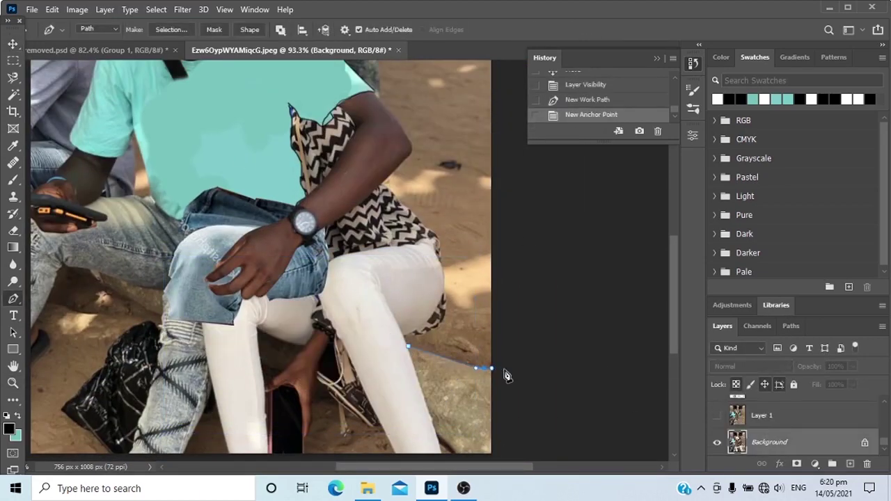
pyautogui.click(504, 369)
pyautogui.click(509, 429)
pyautogui.press('space')
pyautogui.moveTo(509, 430); pyautogui.dragTo(475, 284)
pyautogui.click(485, 367)
pyautogui.click(375, 201)
# Turn the rock path into a selection with 0 px feather, copy it to a new layer and place that layer under the trunk picture.
pyautogui.rightClick(396, 226)
pyautogui.click(436, 237)
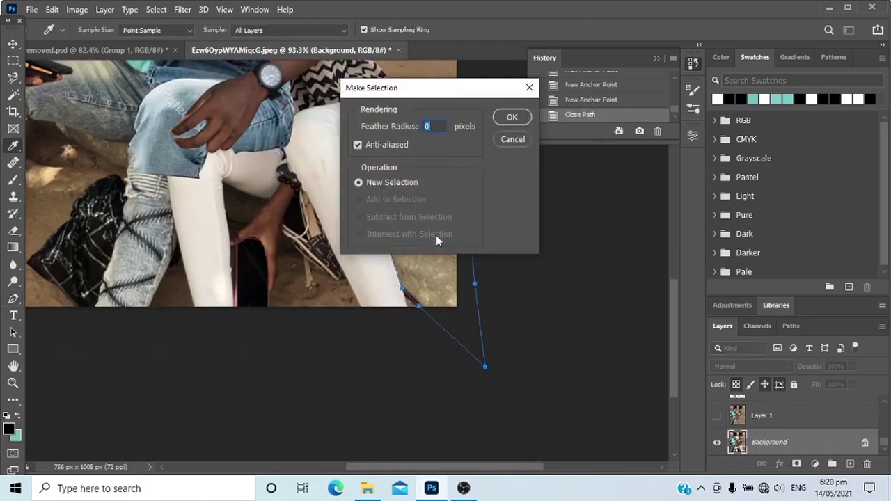
pyautogui.press('Return')
pyautogui.hotkey('ctrl', 'j')
pyautogui.moveTo(756, 439); pyautogui.dragTo(757, 405)
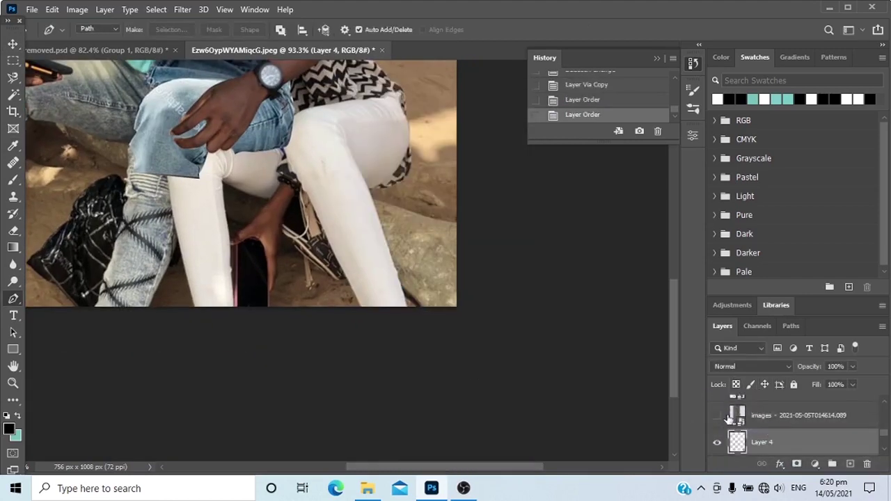
# Show the log cutout again and rename its layer as log.
pyautogui.click(718, 417)
pyautogui.click(717, 416)
pyautogui.click(718, 417)
pyautogui.click(772, 418)
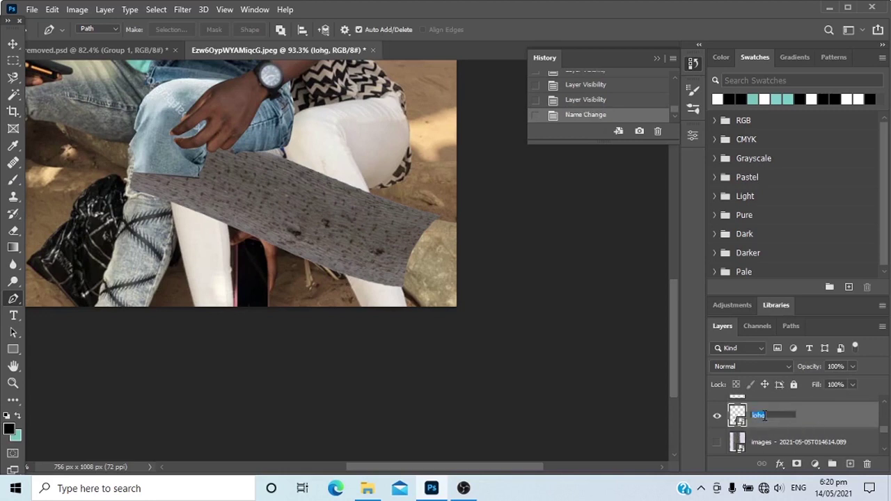
pyautogui.press('Tab')
# Try to rename Layer 4 as log ex, and undo its accidental conversion to a smart object.
pyautogui.hotkey('alt', 't')
pyautogui.press('s')
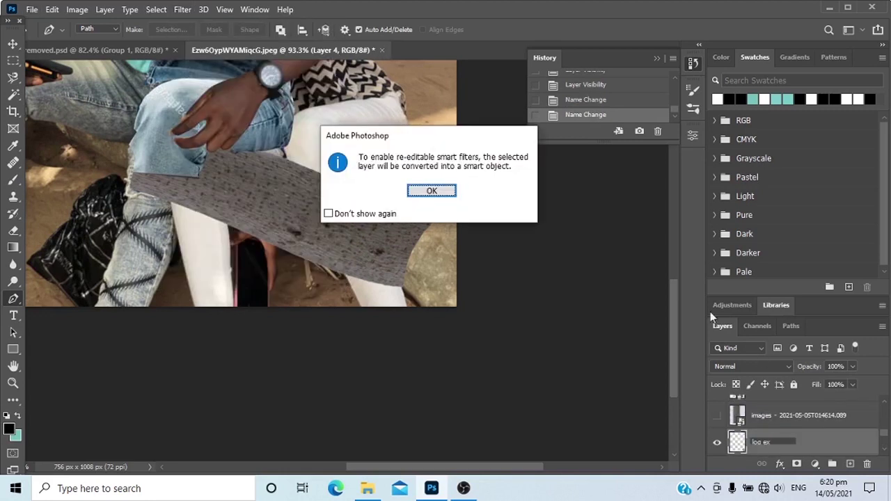
pyautogui.click(432, 191)
pyautogui.press('Return')
pyautogui.scroll(-2, 737, 439)
pyautogui.click(717, 442)
pyautogui.click(717, 442)
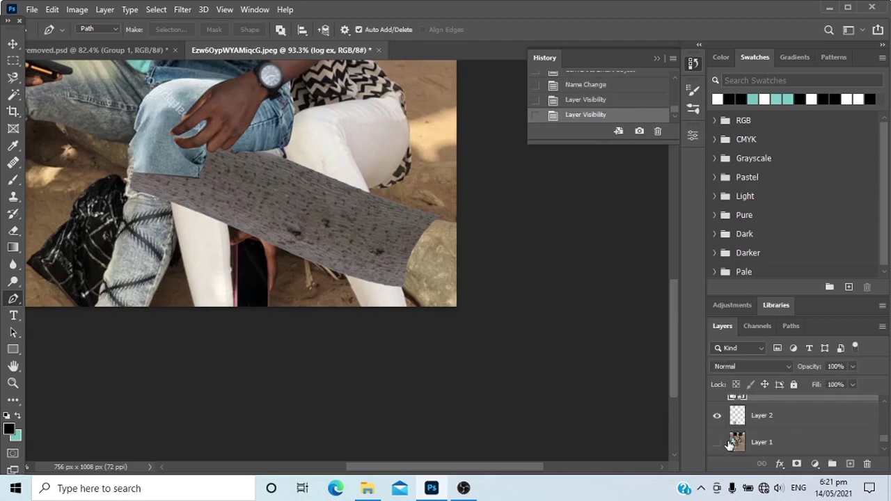
pyautogui.hotkey('ctrl', 'z')
pyautogui.hotkey('ctrl', 'z')
pyautogui.hotkey('ctrl', 'z')
pyautogui.hotkey('ctrl', 'z')
# Make Layer 1 and the rock cutout on Layer 4 visible again.
pyautogui.scroll(-2, 741, 435)
pyautogui.click(717, 435)
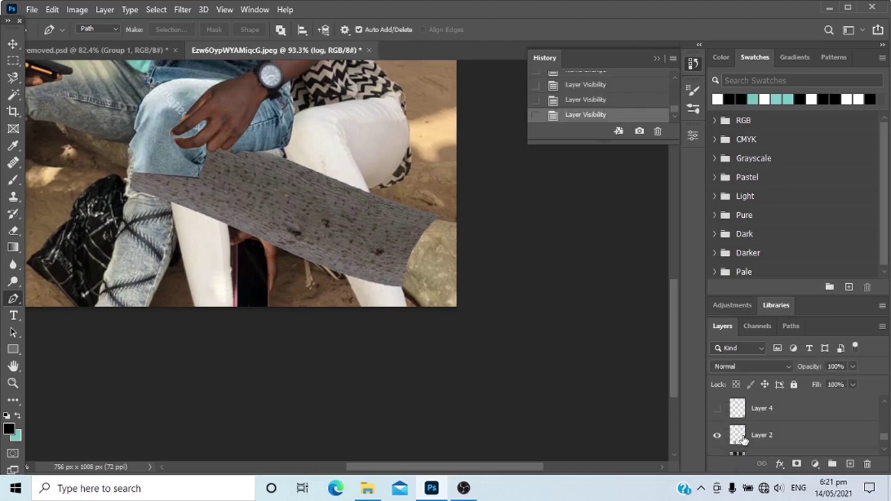
pyautogui.scroll(-5, 724, 426)
pyautogui.scroll(8, 718, 421)
pyautogui.click(717, 419)
pyautogui.scroll(-2, 739, 444)
pyautogui.click(717, 442)
pyautogui.click(717, 443)
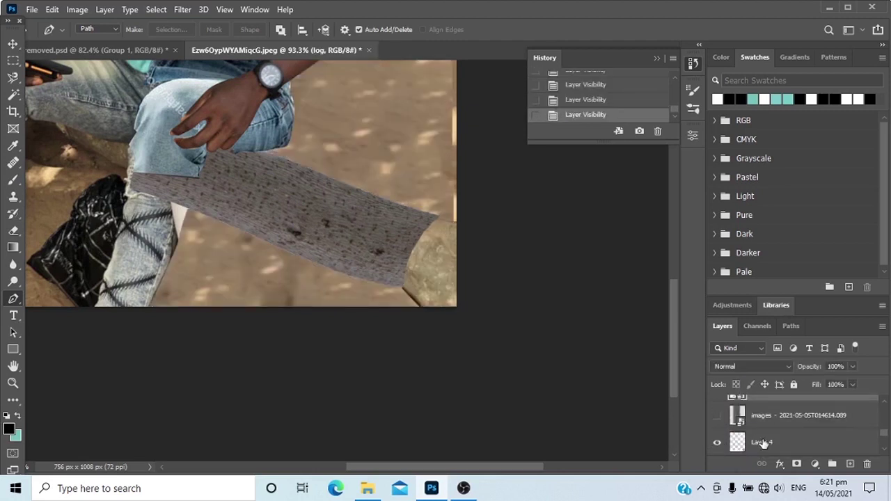
# Rename Layer 4 as log ex and delete the hidden trunk picture layer.
pyautogui.doubleClick(763, 443)
pyautogui.write('log ex')
pyautogui.press('Return')
pyautogui.press('z')
pyautogui.hotkey('ctrl', '0')
pyautogui.moveTo(321, 401); pyautogui.dragTo(348, 396)
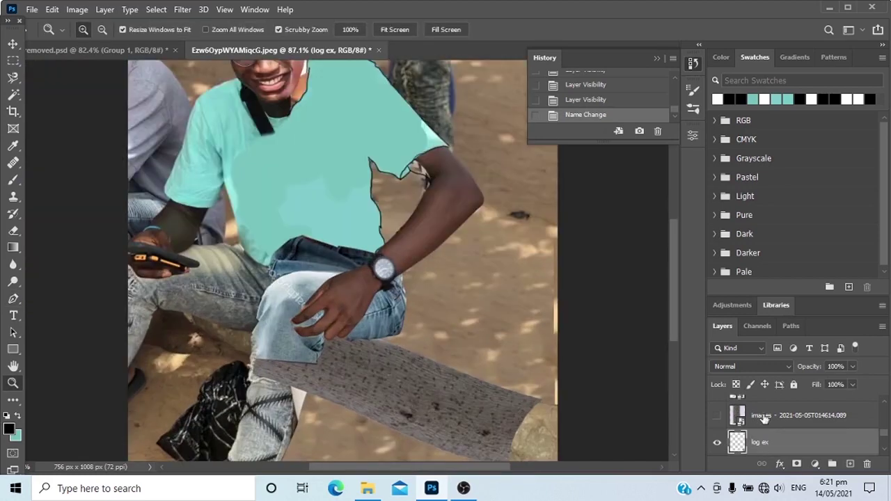
pyautogui.click(764, 419)
pyautogui.press('Delete')
pyautogui.click(717, 418)
pyautogui.click(717, 419)
# Try to desaturate and darken the log ex layer with a clipped Hue/Saturation adjustment.
pyautogui.moveTo(519, 390); pyautogui.dragTo(477, 390)
pyautogui.click(814, 464)
pyautogui.click(824, 334)
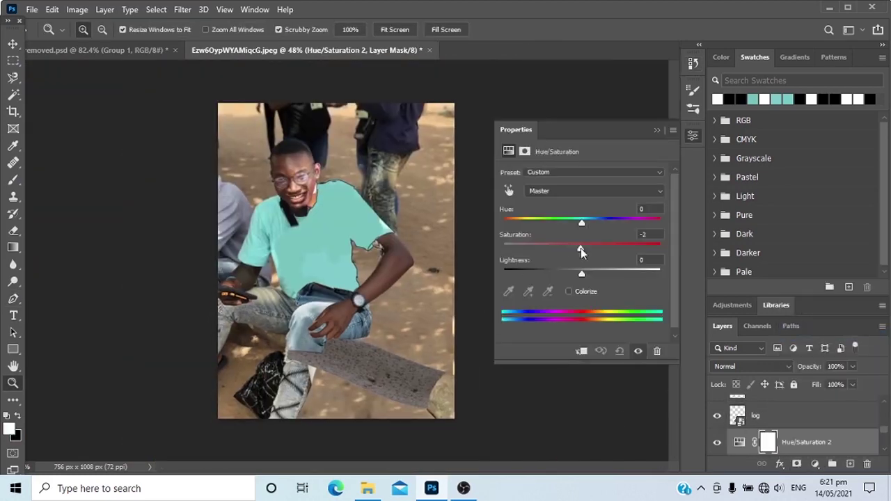
pyautogui.moveTo(581, 247); pyautogui.dragTo(550, 248)
pyautogui.moveTo(581, 274); pyautogui.dragTo(573, 273)
pyautogui.click(580, 350)
pyautogui.hotkey('ctrl', 'z')
pyautogui.hotkey('ctrl', 'z')
pyautogui.hotkey('ctrl', 'z')
pyautogui.hotkey('ctrl', 'z')
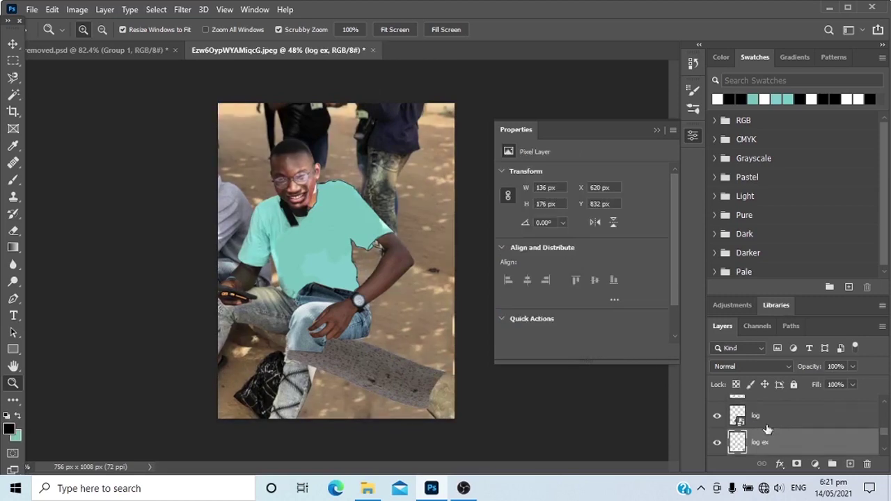
# Try a Hue/Saturation adjustment clipped to the log layer with hue +38 and saturation +33.
pyautogui.click(784, 421)
pyautogui.click(814, 464)
pyautogui.click(824, 339)
pyautogui.click(580, 350)
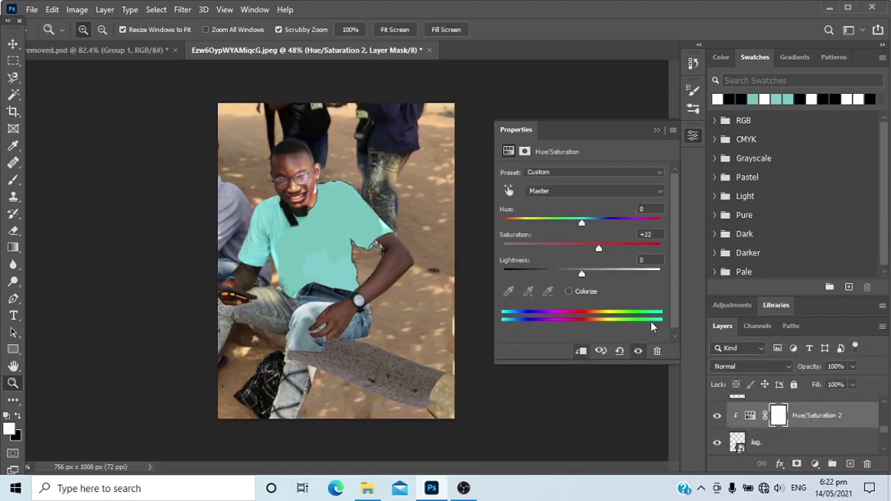
pyautogui.moveTo(581, 224); pyautogui.dragTo(610, 224)
pyautogui.moveTo(390, 379); pyautogui.dragTo(445, 380)
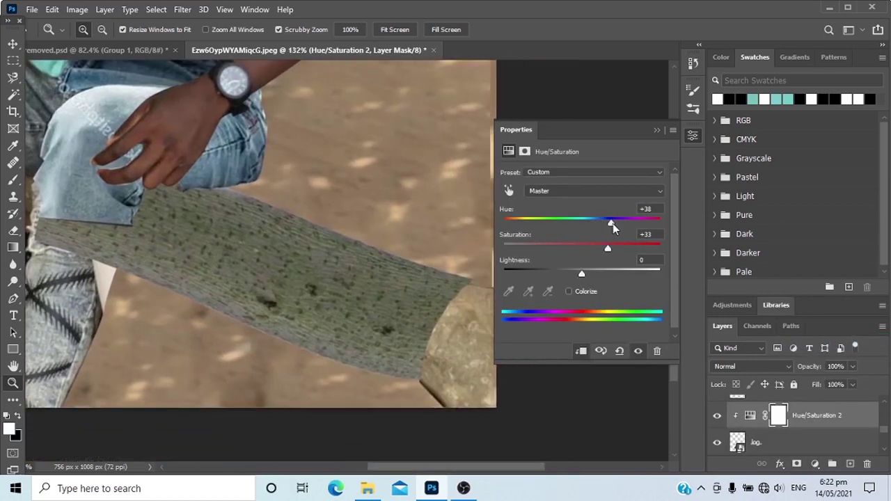
# Try other log tints, including hue -90, saturation +11 and lightness +9, and undo the whole Hue/Saturation adjustment.
pyautogui.moveTo(611, 224); pyautogui.dragTo(575, 225)
pyautogui.moveTo(581, 273)
pyautogui.mouseDown()
pyautogui.moveTo(570, 273)
pyautogui.moveTo(589, 274)
pyautogui.mouseUp()
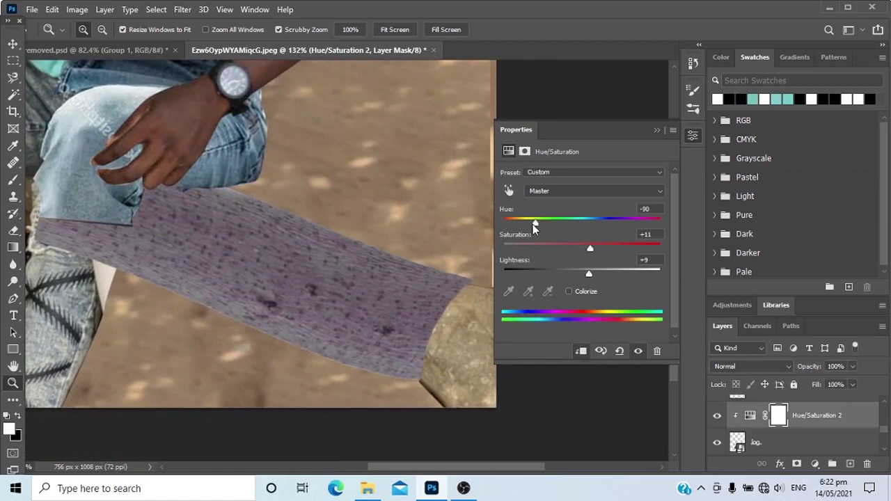
pyautogui.moveTo(535, 226); pyautogui.dragTo(605, 226)
pyautogui.click(402, 280)
pyautogui.hotkey('ctrl', 'z')
pyautogui.hotkey('ctrl', 'z')
pyautogui.hotkey('ctrl', 'z')
pyautogui.hotkey('ctrl', 'z')
pyautogui.hotkey('ctrl', 'z')
pyautogui.hotkey('ctrl', 'z')
# Add a Curves adjustment layer clipped to the log layer and undo the trial edits to its RGB curve.
pyautogui.click(815, 465)
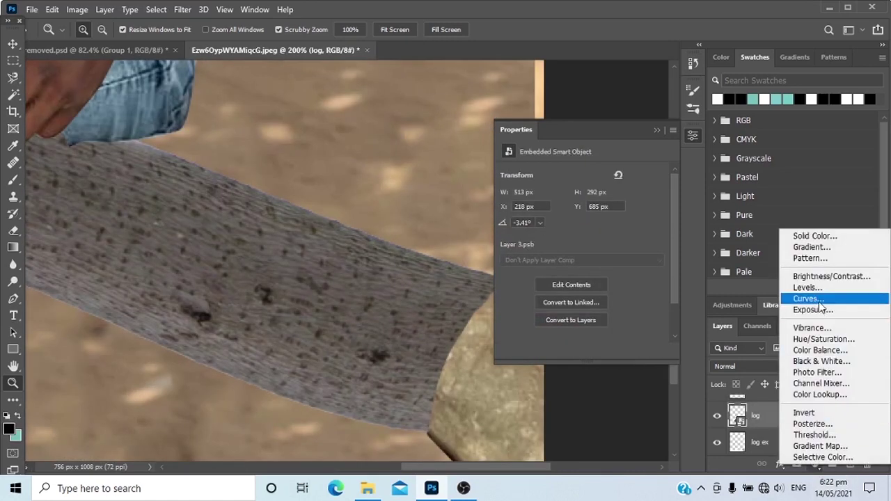
pyautogui.click(808, 300)
pyautogui.moveTo(595, 268); pyautogui.dragTo(587, 258)
pyautogui.click(581, 352)
pyautogui.moveTo(531, 332); pyautogui.dragTo(523, 318)
pyautogui.hotkey('ctrl', 'z')
pyautogui.hotkey('ctrl', 'z')
pyautogui.hotkey('ctrl', 'z')
pyautogui.click(580, 351)
pyautogui.hotkey('ctrl', 'z')
pyautogui.hotkey('ctrl', 'z')
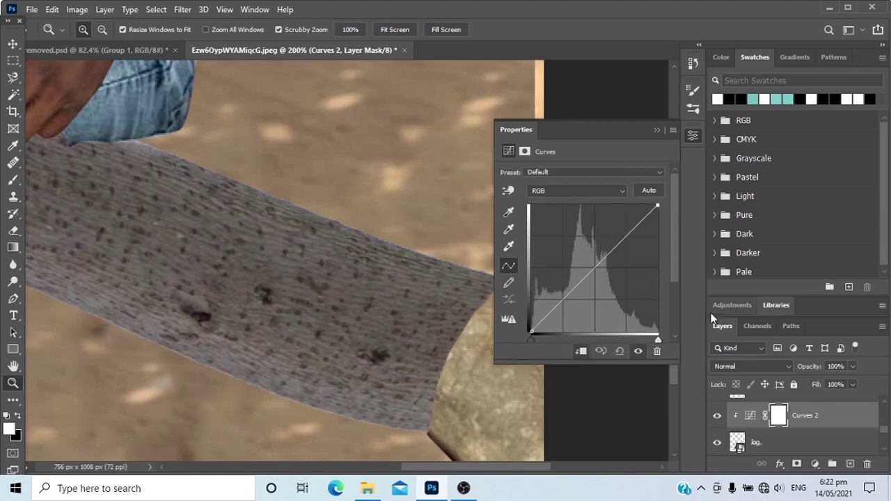
# Add a Color Balance adjustment clipped to the log layer and shift the log toward a greenish tint.
pyautogui.click(791, 446)
pyautogui.click(815, 464)
pyautogui.click(821, 356)
pyautogui.moveTo(565, 245); pyautogui.dragTo(555, 223)
pyautogui.click(580, 351)
pyautogui.moveTo(545, 244); pyautogui.dragTo(538, 244)
pyautogui.moveTo(565, 203); pyautogui.dragTo(557, 222)
pyautogui.scroll(-7, 437, 352)
pyautogui.scroll(4, 437, 353)
pyautogui.moveTo(538, 245)
pyautogui.mouseDown()
pyautogui.moveTo(599, 243)
pyautogui.moveTo(528, 244)
pyautogui.moveTo(538, 242)
pyautogui.mouseUp()
pyautogui.hotkey('ctrl', '0')
pyautogui.scroll(4, 465, 354)
# Add a clipped Vibrance adjustment above the log's Color Balance layer and lower its saturation.
pyautogui.click(814, 463)
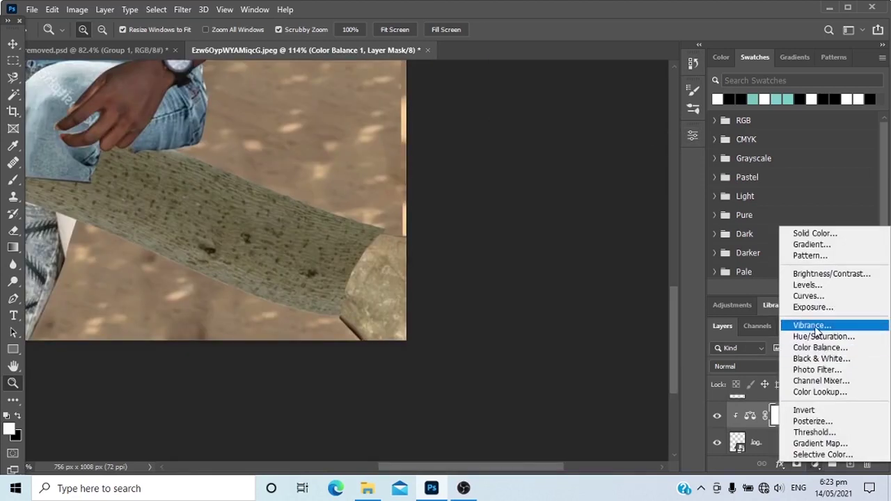
pyautogui.click(812, 325)
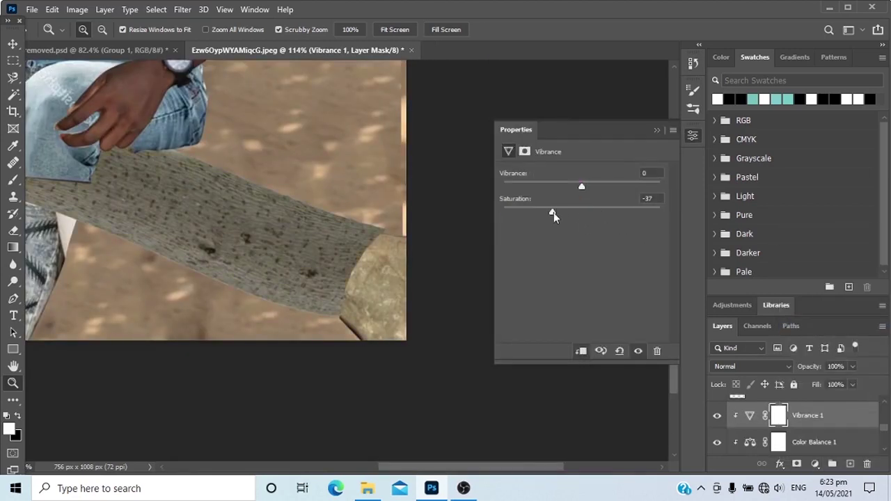
pyautogui.scroll(-9, 358, 248)
pyautogui.moveTo(537, 206)
pyautogui.mouseDown()
pyautogui.moveTo(563, 206)
pyautogui.moveTo(539, 209)
pyautogui.mouseUp()
pyautogui.scroll(7, 338, 307)
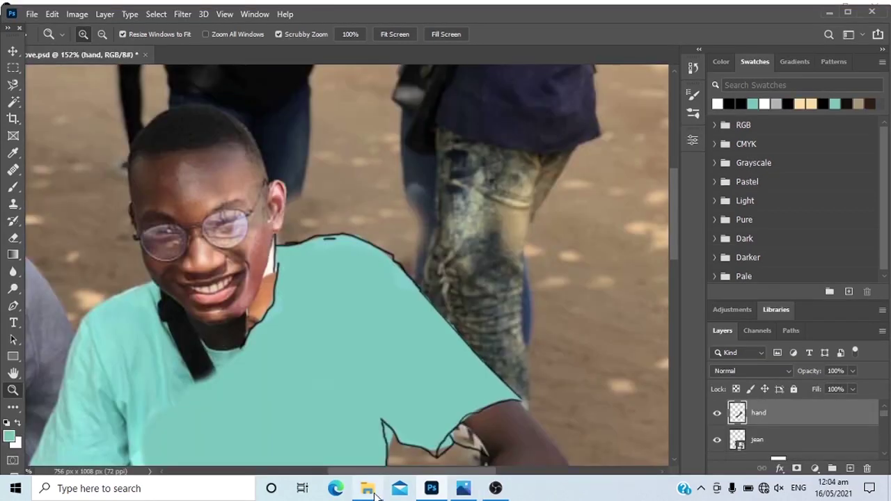
# Place the image images - 2021-05-12T010609.164 from the YOUTUBE TUTORIALS folder into the remove file, over the man.
pyautogui.click(367, 488)
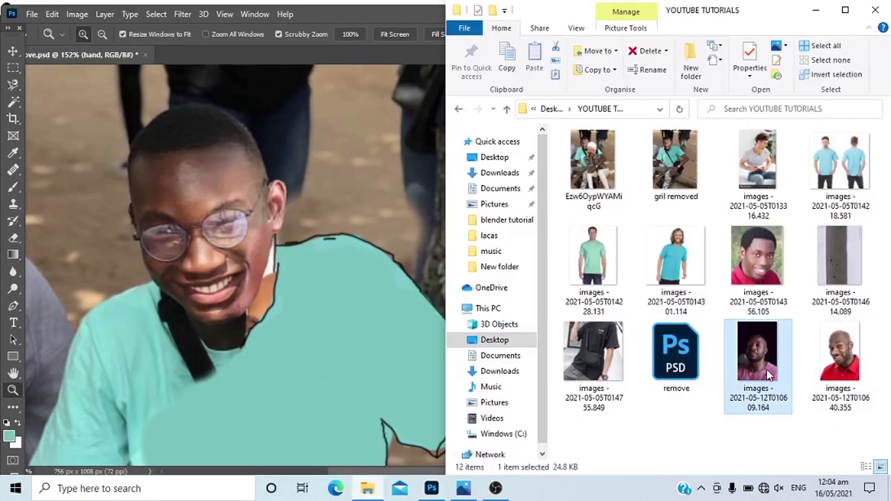
pyautogui.moveTo(766, 446); pyautogui.dragTo(384, 365)
pyautogui.moveTo(367, 488)
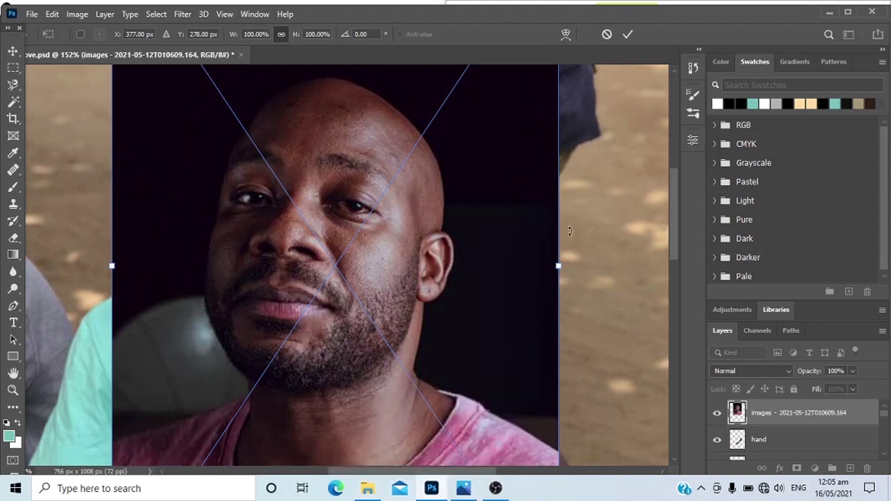
pyautogui.moveTo(382, 279); pyautogui.dragTo(360, 229)
pyautogui.press('Return')
# Trace the bald man's neck with the Pen tool, copy it as a selection to a new layer and hide the placed photo.
pyautogui.press('p')
pyautogui.click(403, 256)
pyautogui.scroll(3, 403, 282)
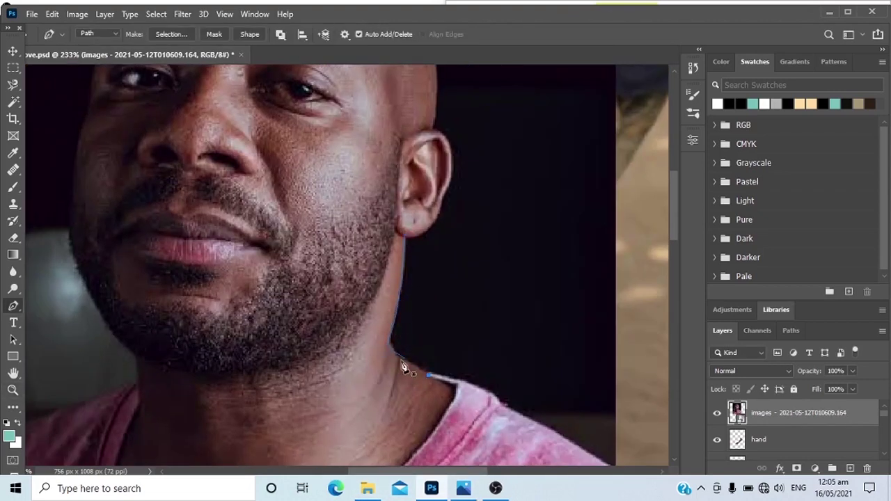
pyautogui.moveTo(453, 390); pyautogui.dragTo(451, 402)
pyautogui.moveTo(278, 452); pyautogui.dragTo(337, 299)
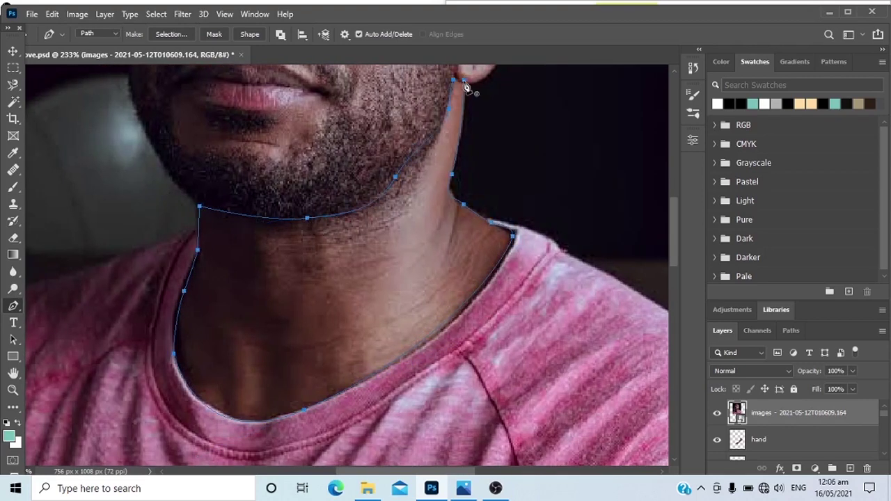
pyautogui.rightClick(433, 148)
pyautogui.click(472, 203)
pyautogui.press('Return')
pyautogui.hotkey('ctrl', 'j')
pyautogui.click(742, 440)
pyautogui.click(718, 440)
# Scale the neck cutout down and position it over the lower part of the seated man's face and collar.
pyautogui.press('z')
pyautogui.moveTo(540, 295); pyautogui.dragTo(468, 322)
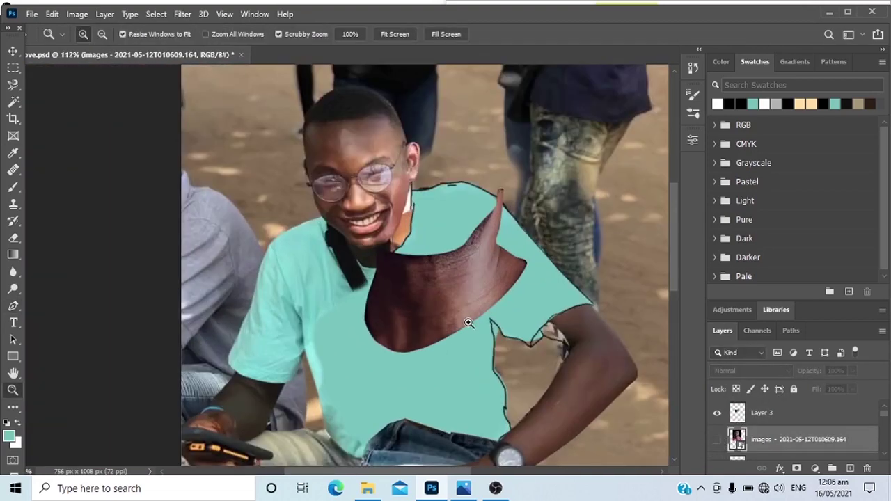
pyautogui.press('v')
pyautogui.moveTo(500, 293); pyautogui.dragTo(442, 269)
pyautogui.hotkey('ctrl', 't')
pyautogui.moveTo(476, 182); pyautogui.dragTo(439, 158)
pyautogui.moveTo(493, 295); pyautogui.dragTo(432, 238)
pyautogui.moveTo(462, 267); pyautogui.dragTo(454, 282)
pyautogui.moveTo(401, 237)
pyautogui.mouseDown()
pyautogui.moveTo(368, 264)
pyautogui.moveTo(406, 223)
pyautogui.mouseUp()
pyautogui.moveTo(444, 268); pyautogui.dragTo(429, 253)
pyautogui.moveTo(377, 237); pyautogui.dragTo(388, 243)
pyautogui.press('Return')
# Move the neck cutout layer below the paintr layer and hide the line art illustration layer.
pyautogui.moveTo(766, 414)
pyautogui.mouseDown()
pyautogui.moveTo(769, 464)
pyautogui.moveTo(774, 412)
pyautogui.mouseUp()
pyautogui.moveTo(369, 248); pyautogui.dragTo(371, 243)
pyautogui.press('z')
pyautogui.moveTo(410, 206); pyautogui.dragTo(395, 216)
pyautogui.scroll(-5, 781, 437)
pyautogui.scroll(3, 766, 436)
pyautogui.click(718, 448)
# Rotate the neck cutout by -2.16° and adjust its position under the man's jaw.
pyautogui.hotkey('ctrl', 'z')
pyautogui.moveTo(469, 126); pyautogui.dragTo(465, 121)
pyautogui.moveTo(408, 259); pyautogui.dragTo(409, 255)
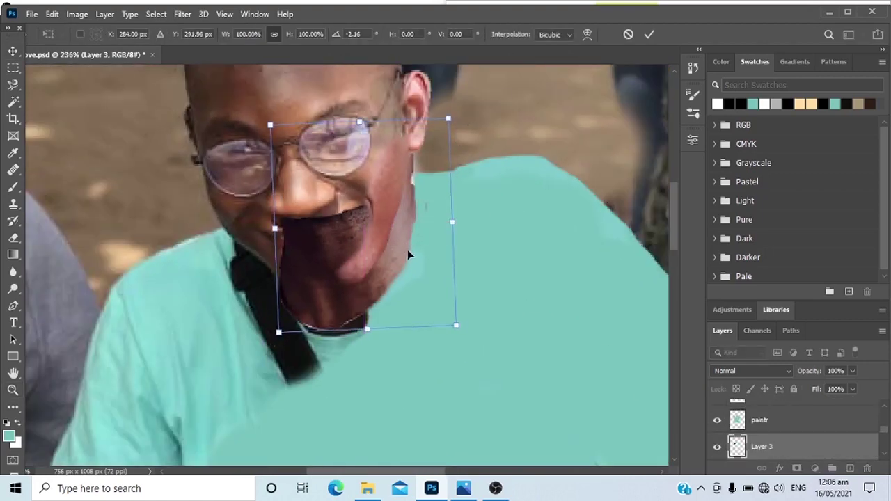
pyautogui.press('Return')
pyautogui.moveTo(371, 288); pyautogui.dragTo(377, 291)
# Erase the neck cutout where it covers the man's mouth, cheek and chin, using a soft Eraser.
pyautogui.press('z')
pyautogui.moveTo(446, 280); pyautogui.dragTo(425, 293)
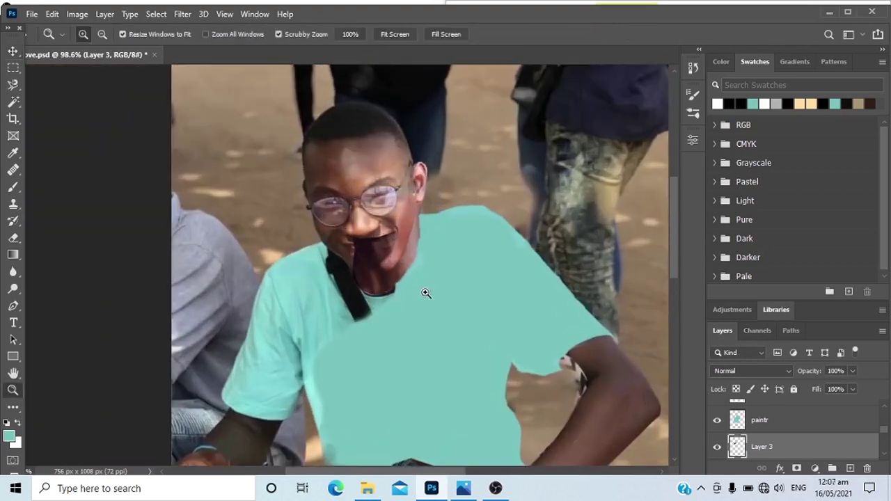
pyautogui.scroll(4, 426, 293)
pyautogui.rightClick(425, 358)
pyautogui.press('Escape')
pyautogui.press('e')
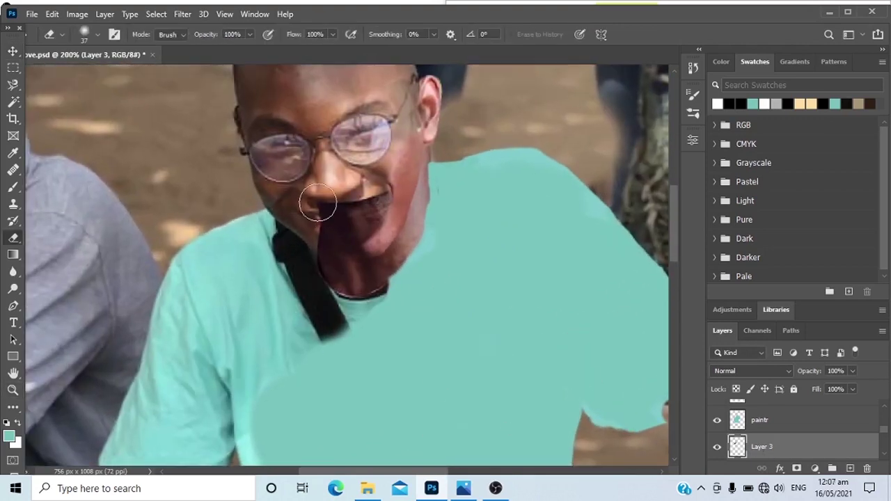
pyautogui.moveTo(324, 205); pyautogui.dragTo(382, 205)
pyautogui.moveTo(307, 192); pyautogui.dragTo(264, 200)
pyautogui.moveTo(318, 214)
pyautogui.mouseDown()
pyautogui.moveTo(359, 195)
pyautogui.moveTo(325, 236)
pyautogui.moveTo(346, 249)
pyautogui.mouseUp()
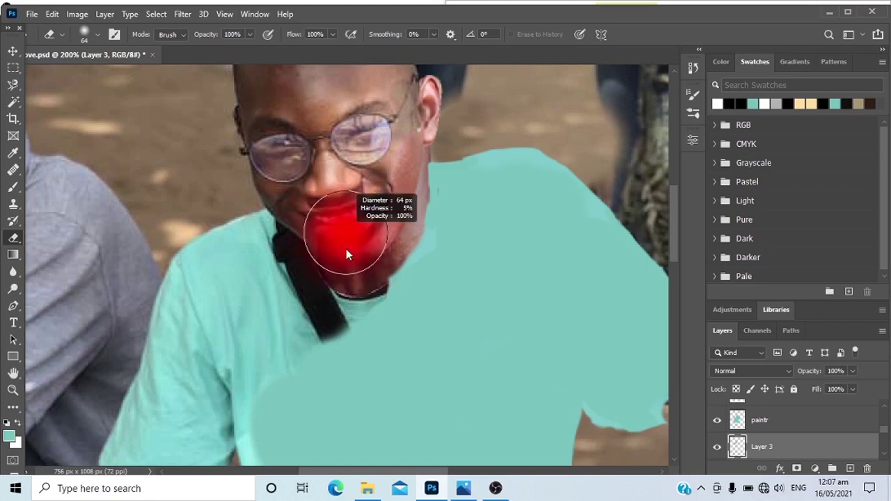
pyautogui.press('z')
pyautogui.moveTo(369, 338)
pyautogui.mouseDown()
pyautogui.moveTo(346, 334)
pyautogui.moveTo(438, 340)
pyautogui.moveTo(423, 339)
pyautogui.moveTo(414, 251)
pyautogui.moveTo(481, 251)
pyautogui.mouseUp()
pyautogui.press('b')
pyautogui.press('e')
pyautogui.press('z')
pyautogui.press('e')
pyautogui.press('z')
# Try erasing the paintr layer's shirt edge along the neck and undo the stroke.
pyautogui.moveTo(390, 208); pyautogui.dragTo(529, 233)
pyautogui.click(759, 420)
pyautogui.press('e')
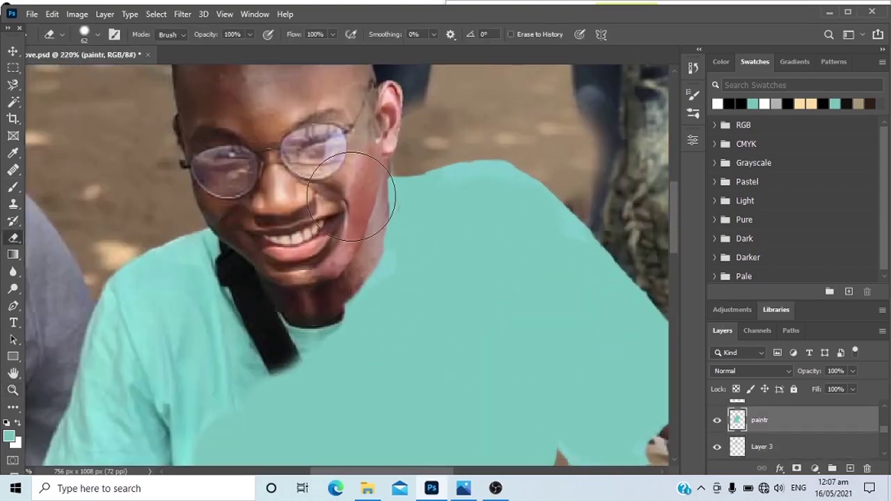
pyautogui.moveTo(388, 199)
pyautogui.mouseDown()
pyautogui.moveTo(328, 269)
pyautogui.moveTo(420, 298)
pyautogui.mouseUp()
pyautogui.hotkey('ctrl', 'z')
pyautogui.keyDown('alt'); pyautogui.rightClick(363, 271); pyautogui.keyUp('alt')
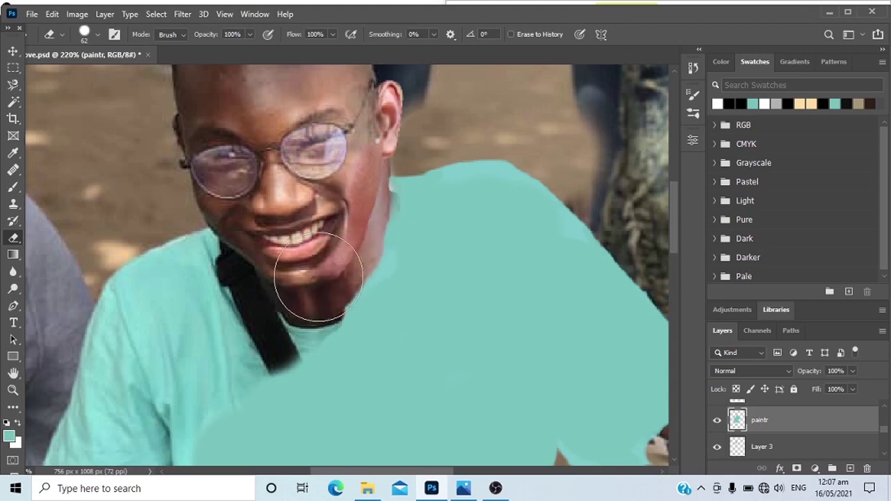
# Examine the neck blend, the shirt and the legs and log area of the composite.
pyautogui.press('z')
pyautogui.moveTo(406, 231); pyautogui.dragTo(348, 240)
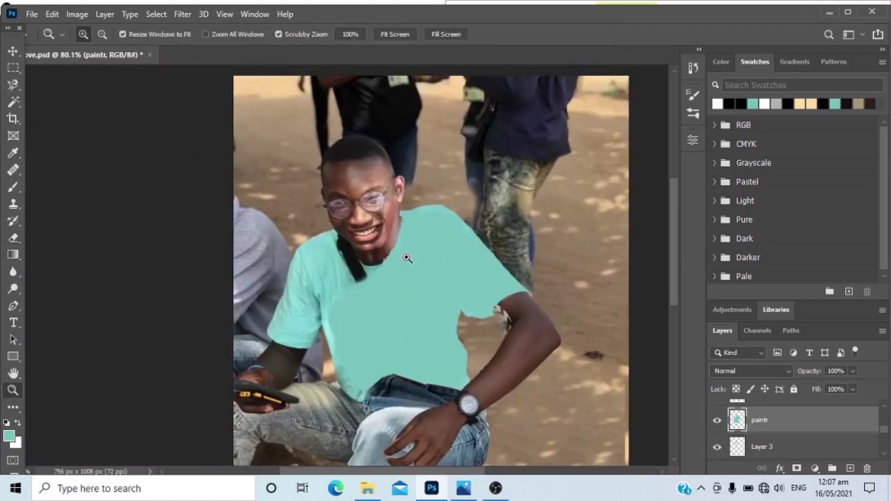
pyautogui.moveTo(408, 257); pyautogui.dragTo(435, 248)
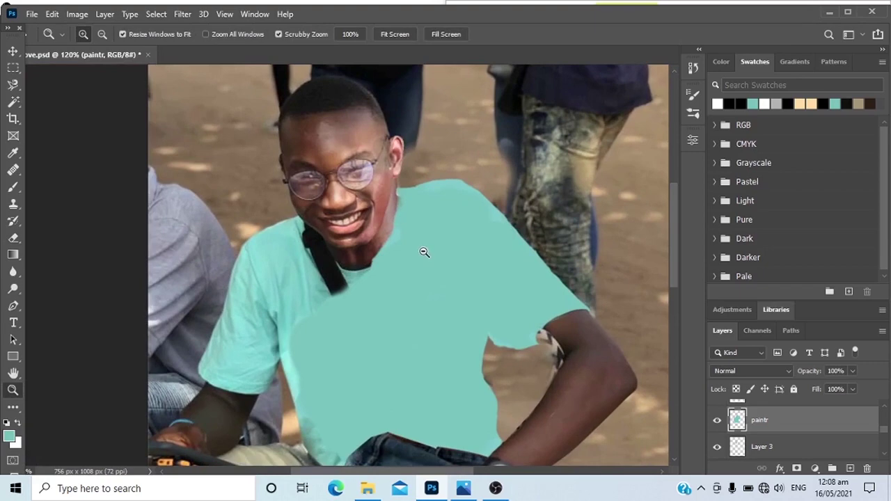
pyautogui.scroll(-2, 424, 252)
pyautogui.scroll(1, 424, 252)
pyautogui.scroll(4, 521, 338)
pyautogui.scroll(-8, 521, 338)
pyautogui.scroll(3, 268, 231)
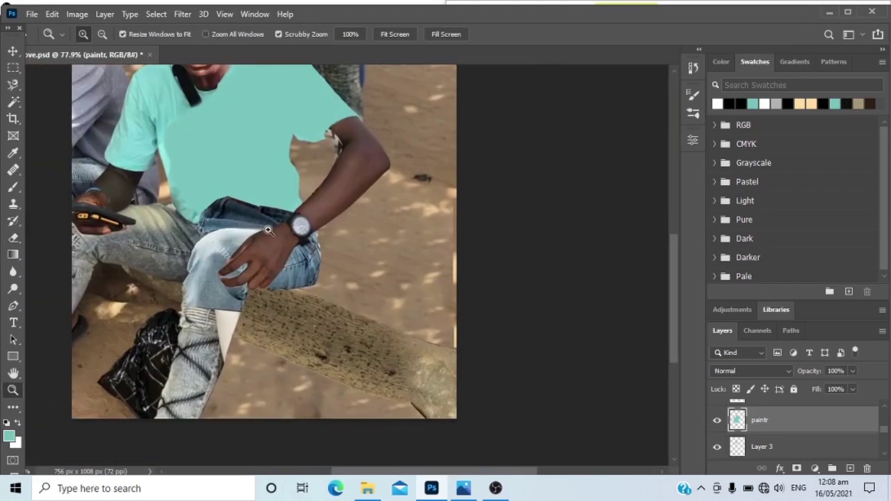
# Add a layer mask to the jean layer and paint away the jean waistband overlapping the bottom of the shirt.
pyautogui.scroll(-5, 772, 439)
pyautogui.scroll(8, 762, 433)
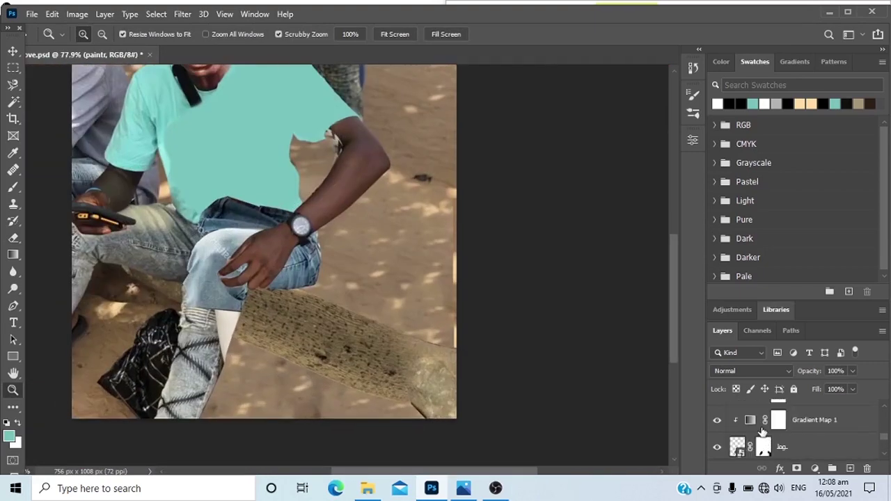
pyautogui.scroll(-2, 755, 424)
pyautogui.click(822, 446)
pyautogui.click(797, 469)
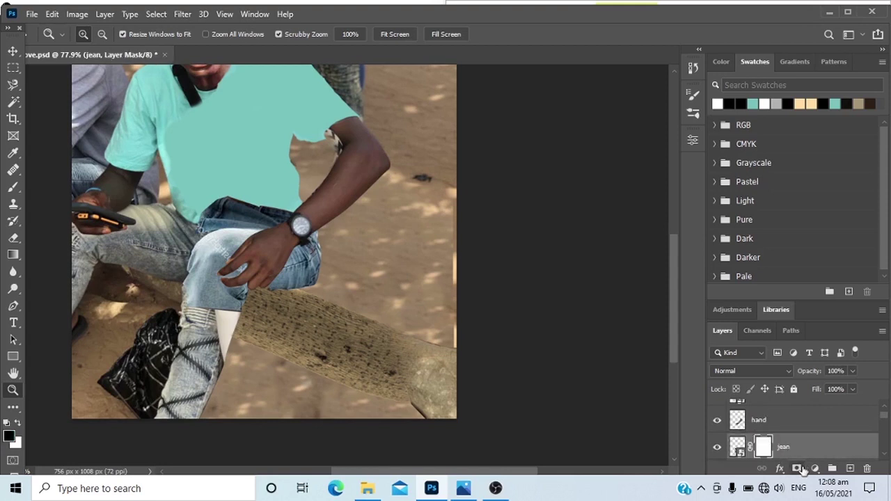
pyautogui.moveTo(805, 297); pyautogui.dragTo(794, 169)
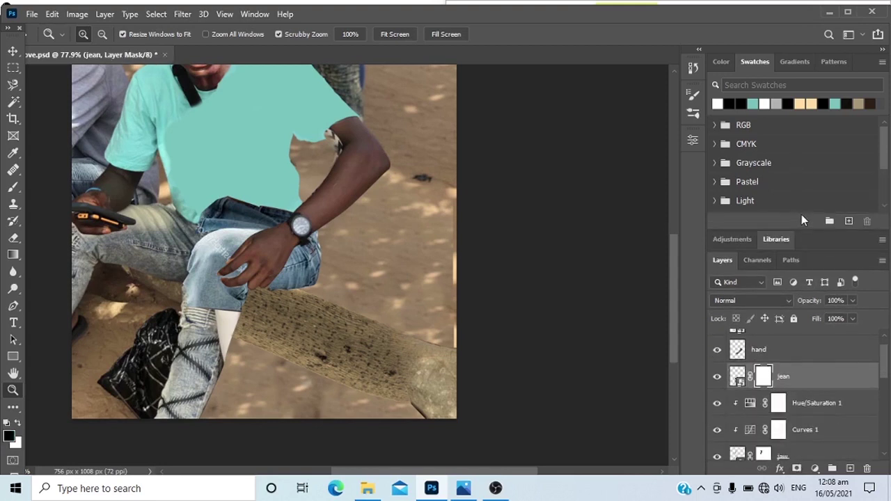
pyautogui.moveTo(314, 248); pyautogui.dragTo(325, 258)
pyautogui.press('b')
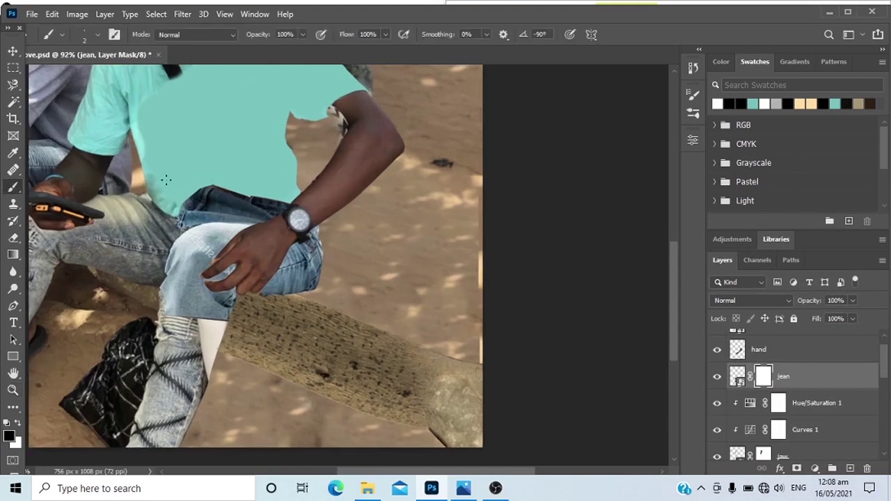
pyautogui.moveTo(211, 207); pyautogui.dragTo(226, 144)
pyautogui.moveTo(207, 184); pyautogui.dragTo(273, 185)
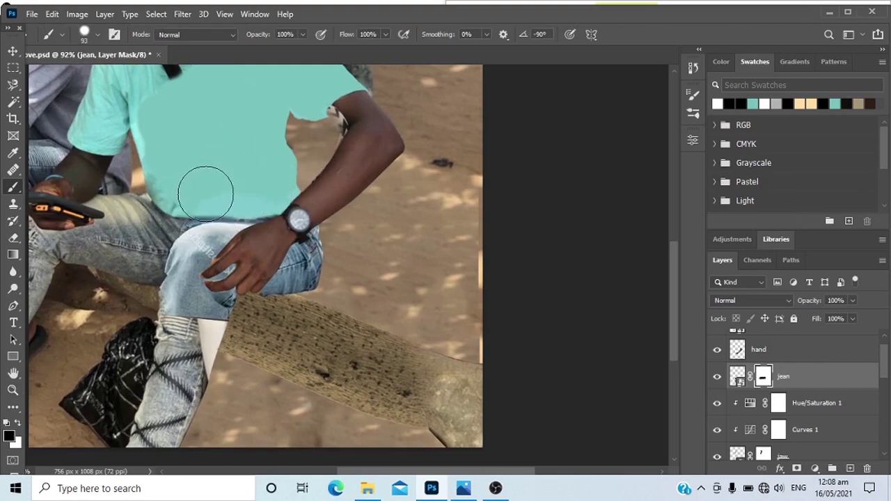
pyautogui.press('z')
pyautogui.moveTo(424, 290); pyautogui.dragTo(410, 292)
# Merge the jaw layer with its clipped Curves 1 and Hue/Saturation 1 adjustments and name the result jaw.
pyautogui.click(815, 469)
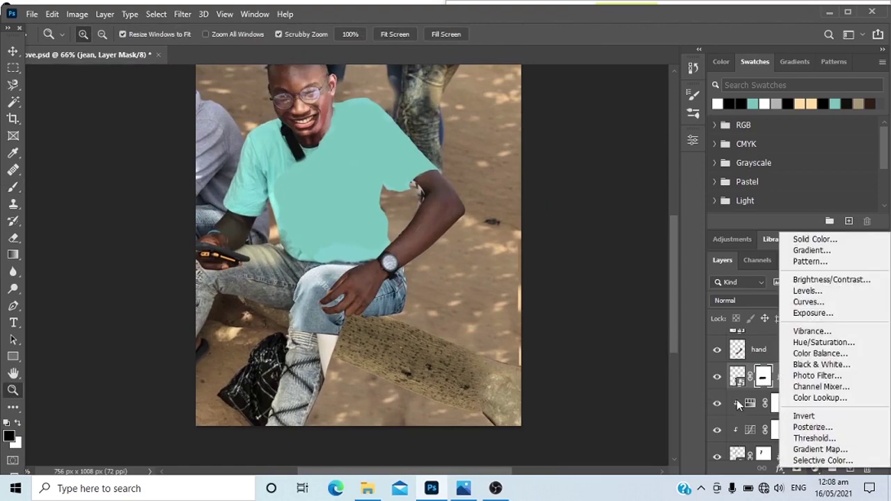
pyautogui.click(738, 401)
pyautogui.scroll(-3, 787, 400)
pyautogui.scroll(1, 738, 380)
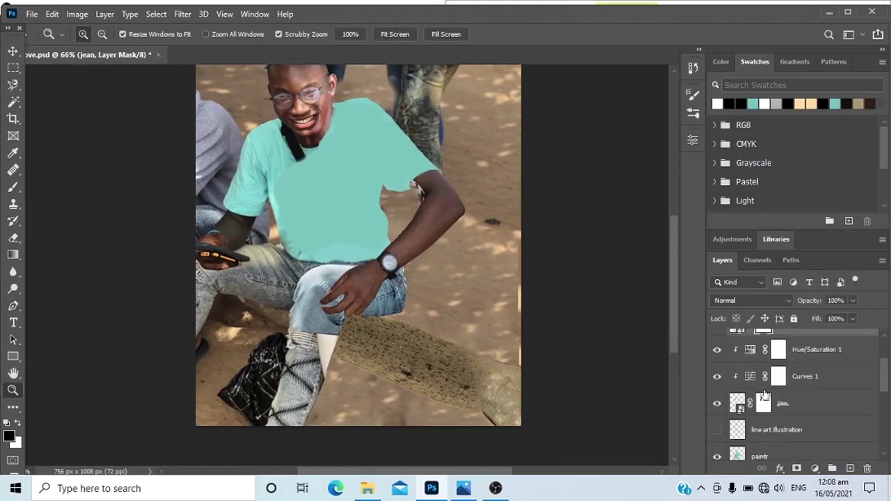
pyautogui.click(791, 407)
pyautogui.keyDown('shift'); pyautogui.click(800, 352); pyautogui.keyUp('shift')
pyautogui.rightClick(801, 352)
pyautogui.click(679, 385)
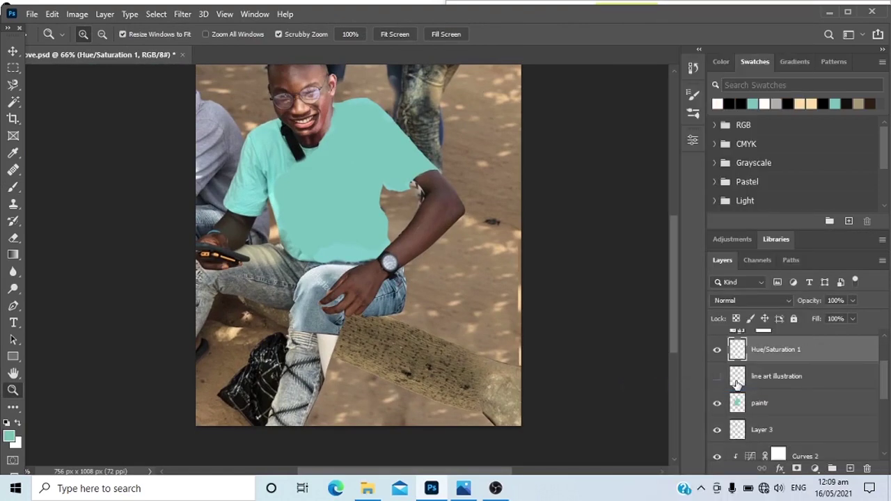
pyautogui.write('jaw')
pyautogui.press('Return')
# Add a Hue/Saturation adjustment clipped to the jean layer with hue -7 and saturation -78.
pyautogui.scroll(1, 780, 363)
pyautogui.click(778, 355)
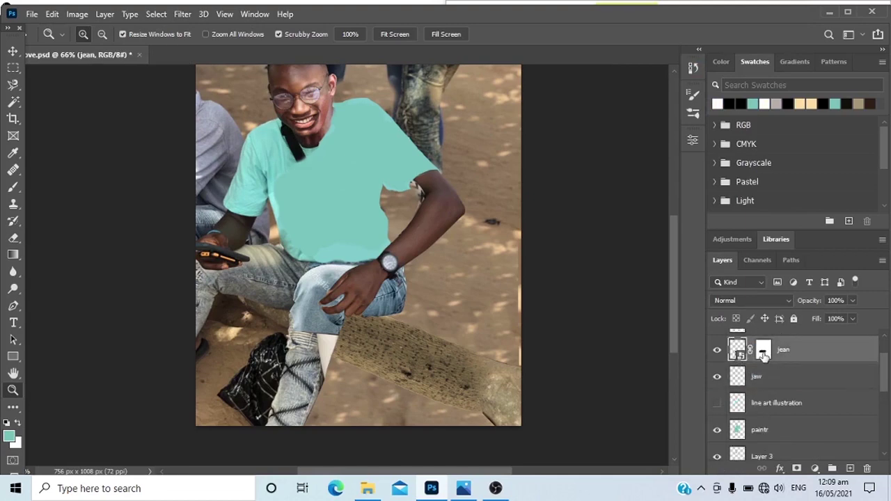
pyautogui.moveTo(508, 293); pyautogui.dragTo(492, 290)
pyautogui.moveTo(339, 205); pyautogui.dragTo(374, 201)
pyautogui.scroll(2, 762, 376)
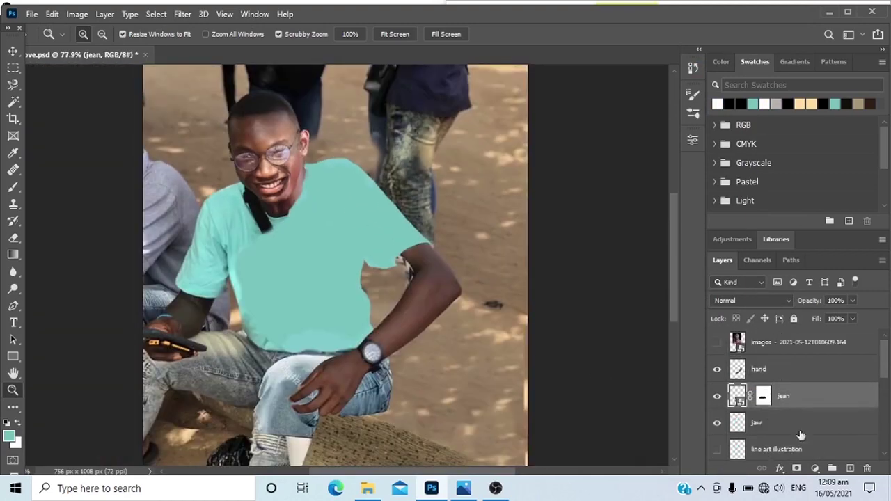
pyautogui.click(815, 468)
pyautogui.click(808, 334)
pyautogui.click(582, 355)
pyautogui.moveTo(581, 227); pyautogui.dragTo(563, 228)
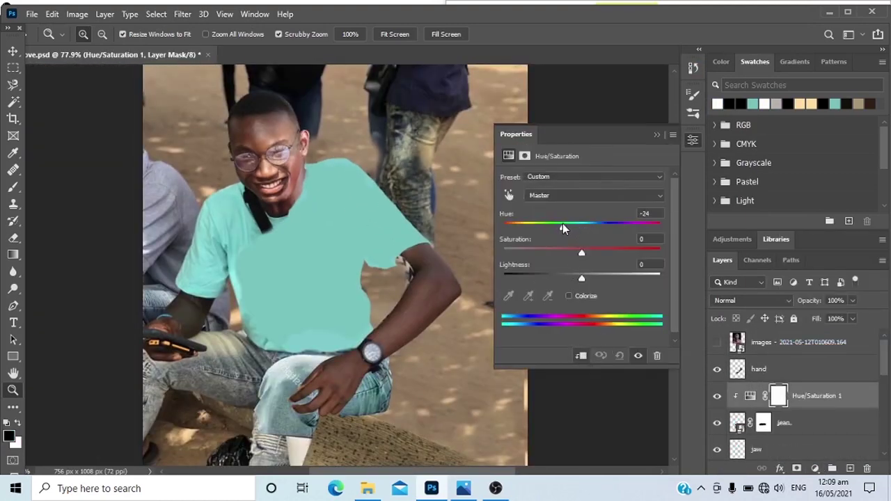
pyautogui.moveTo(402, 372); pyautogui.dragTo(376, 241)
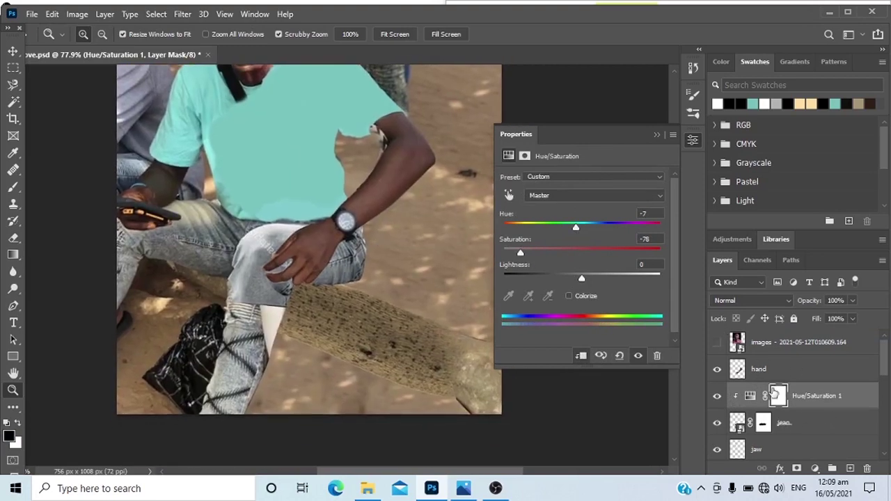
# Rename the paintr layer as shirt paint.
pyautogui.click(785, 425)
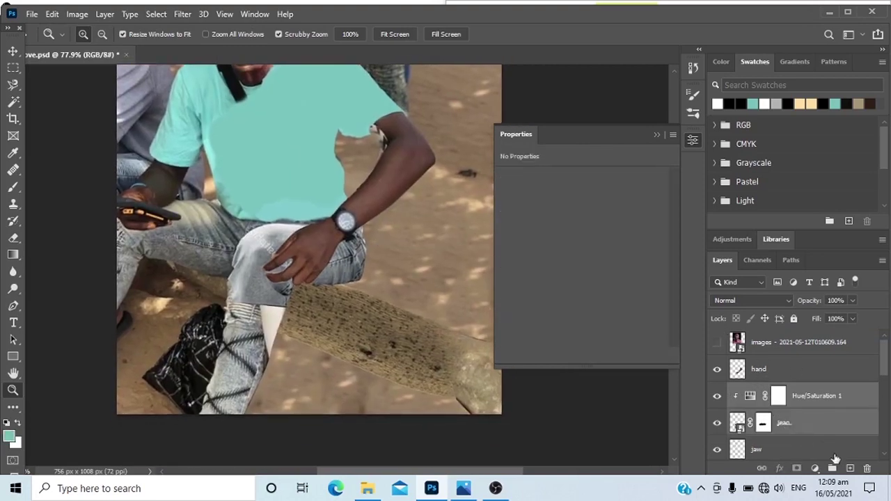
pyautogui.click(342, 285)
pyautogui.keyDown('alt'); pyautogui.click(364, 217); pyautogui.keyUp('alt')
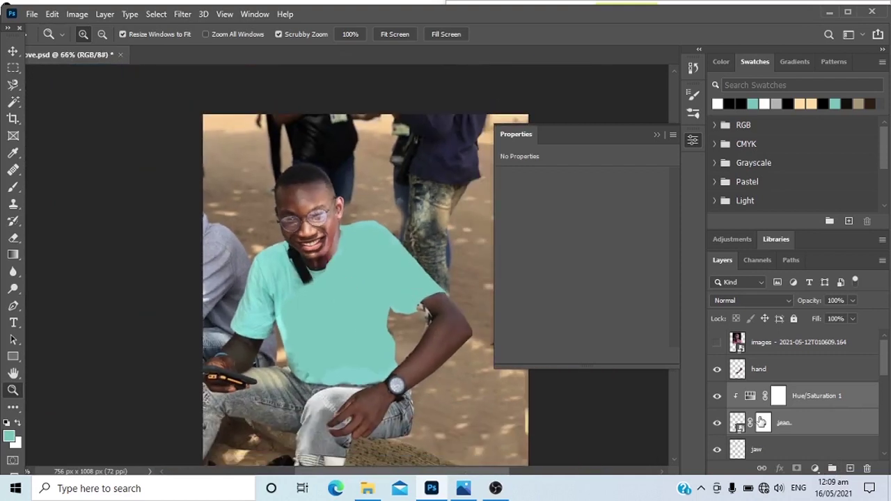
pyautogui.click(778, 373)
pyautogui.scroll(-3, 789, 422)
pyautogui.click(779, 400)
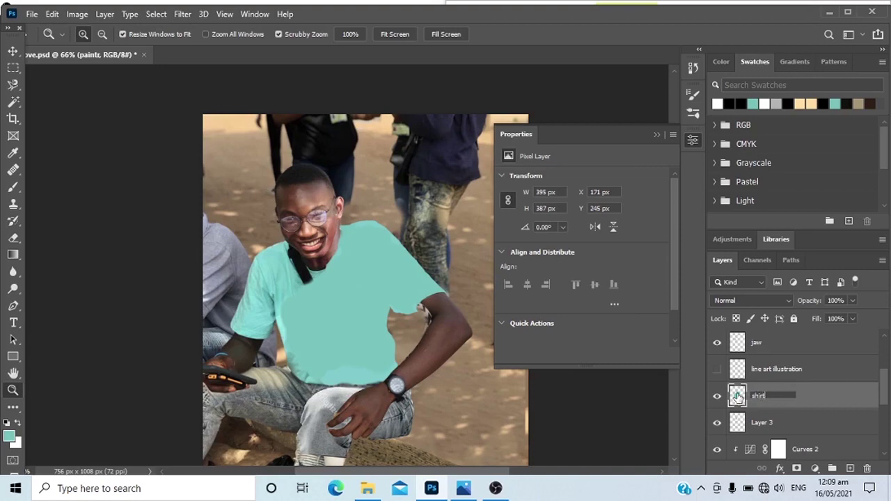
pyautogui.write('shirt paint')
pyautogui.press('Return')
# Place the image images - 2021-05-05T014301.114 above the shirt paint layer and enlarge it to 1224 by 1224 px.
pyautogui.click(368, 488)
pyautogui.moveTo(432, 488)
pyautogui.mouseDown()
pyautogui.moveTo(373, 311)
pyautogui.moveTo(401, 333)
pyautogui.mouseUp()
pyautogui.moveTo(429, 399); pyautogui.dragTo(553, 463)
pyautogui.moveTo(381, 332); pyautogui.dragTo(330, 238)
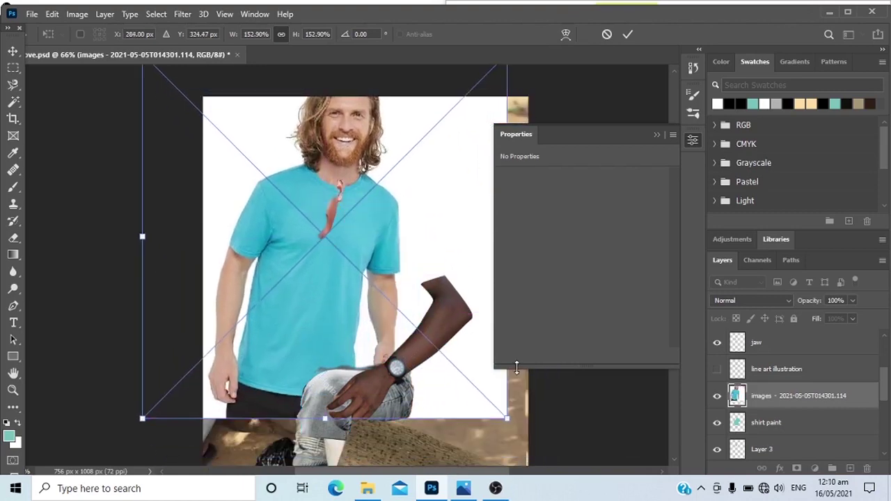
pyautogui.moveTo(529, 422); pyautogui.dragTo(491, 390)
pyautogui.press('Return')
# Trace the model's turquoise shirt with the Pen tool, following the shoulder, sleeve, side, hem and neckline as a closed path.
pyautogui.press('z')
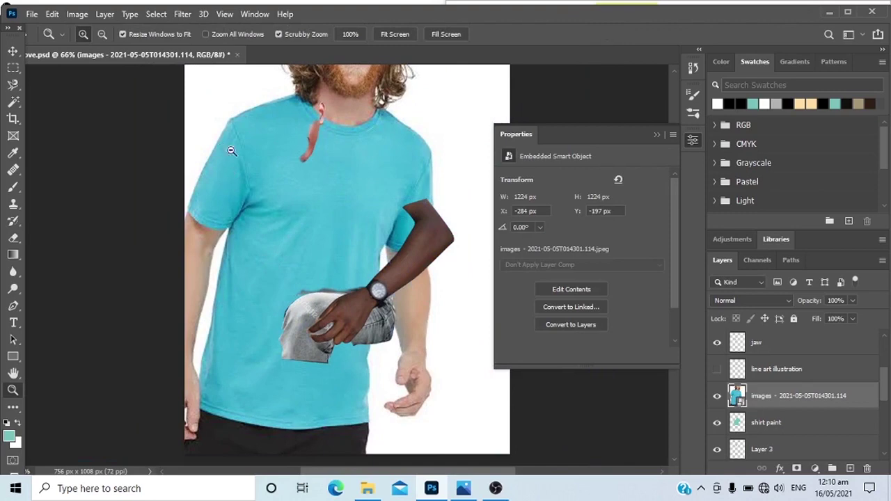
pyautogui.moveTo(231, 150); pyautogui.dragTo(266, 174)
pyautogui.moveTo(268, 130); pyautogui.dragTo(306, 149)
pyautogui.press('p')
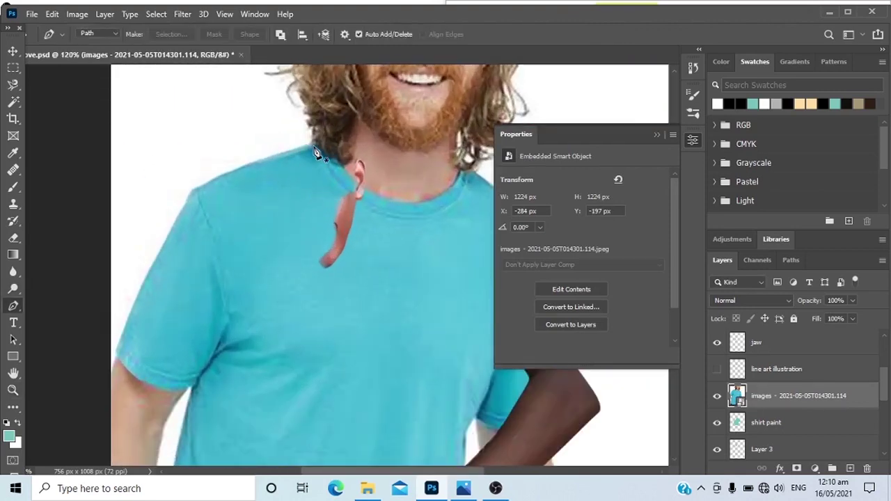
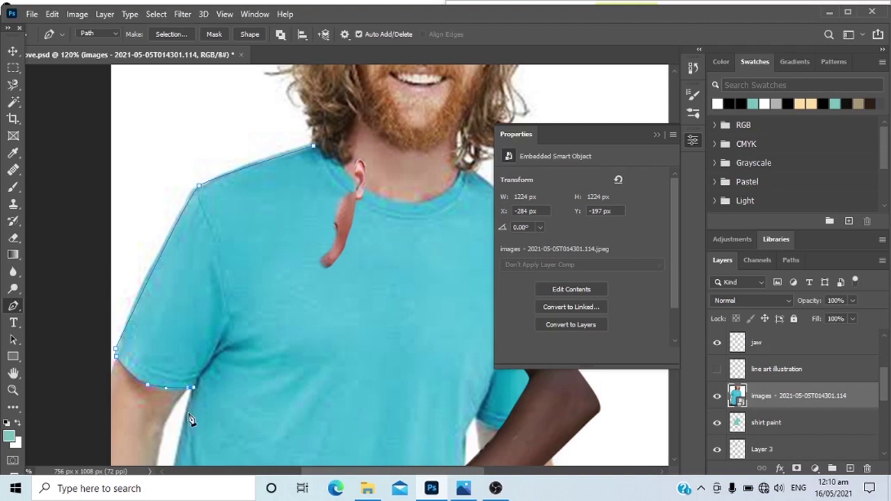
pyautogui.moveTo(185, 426); pyautogui.dragTo(197, 249)
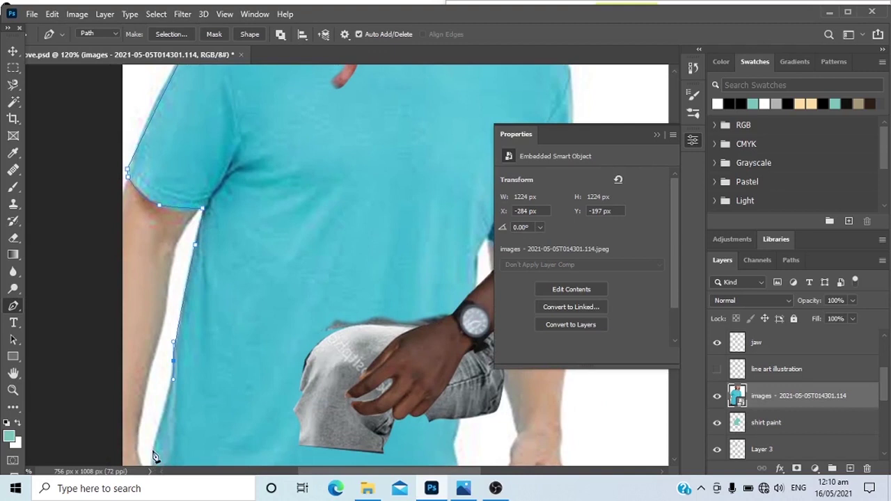
pyautogui.moveTo(154, 451); pyautogui.dragTo(159, 327)
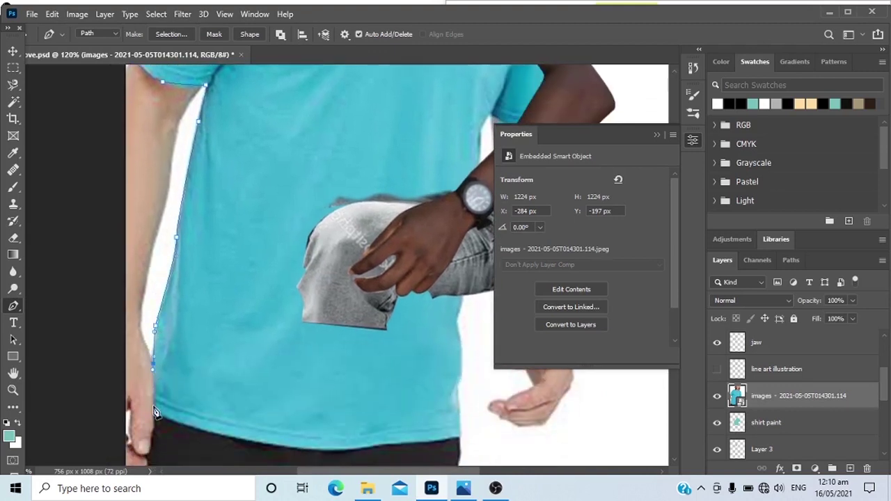
pyautogui.moveTo(328, 366); pyautogui.dragTo(364, 243)
pyautogui.moveTo(387, 100); pyautogui.dragTo(386, 89)
pyautogui.moveTo(378, 150); pyautogui.dragTo(368, 257)
pyautogui.scroll(-3, 372, 209)
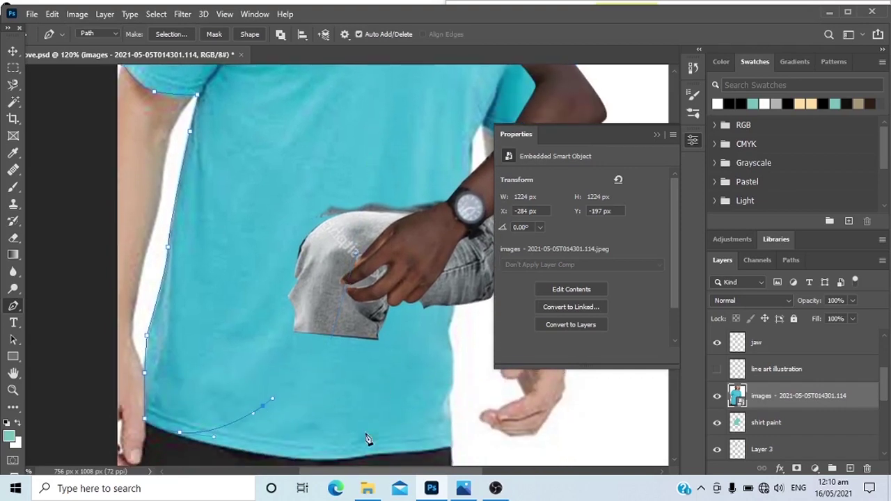
pyautogui.scroll(9, 454, 179)
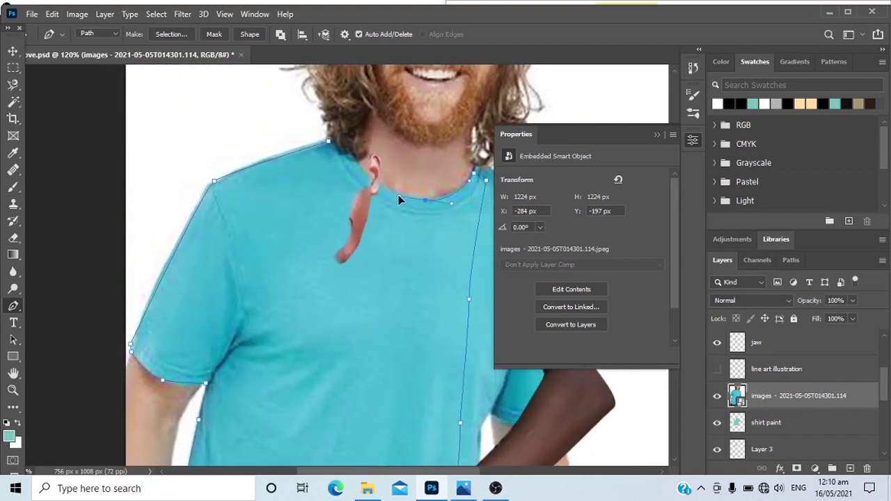
# Convert the shirt path to a selection, copy it to a new layer and hide the placed image layer.
pyautogui.rightClick(332, 151)
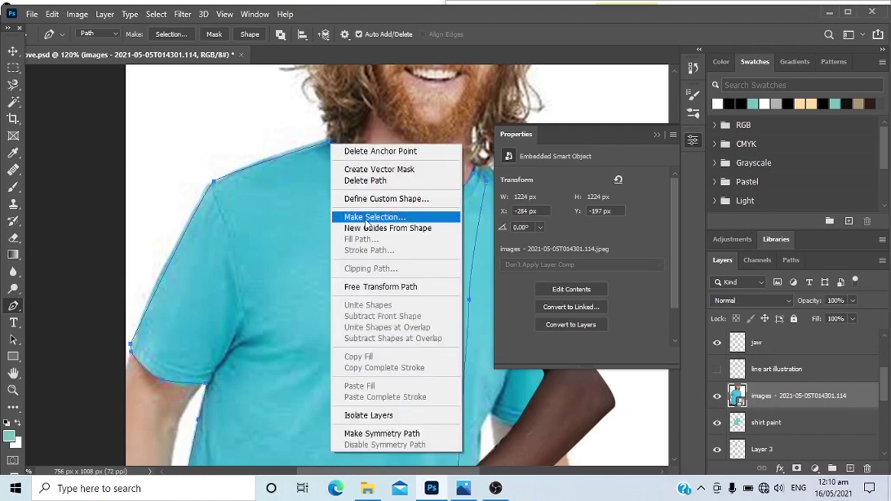
pyautogui.click(366, 212)
pyautogui.press('Return')
pyautogui.hotkey('ctrl', 'j')
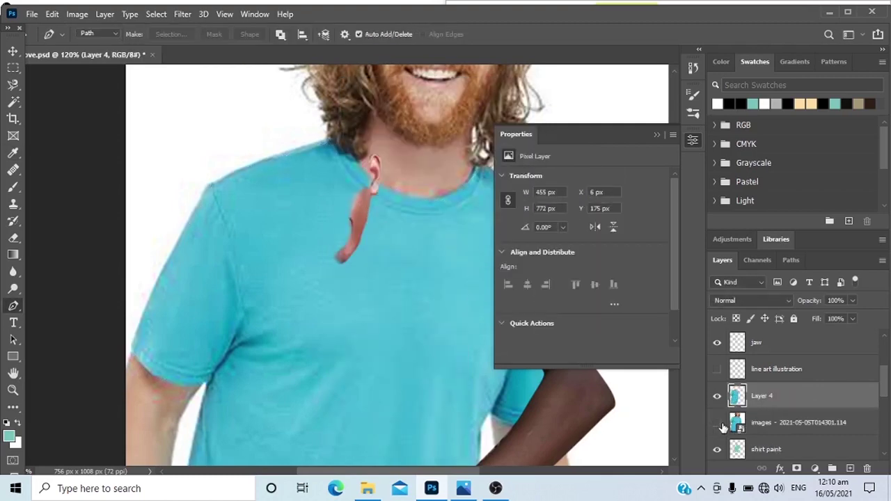
pyautogui.click(720, 425)
# Scale the shirt cutout to 93.51%, flip it horizontally and move it over the man's torso.
pyautogui.press('z')
pyautogui.moveTo(431, 346); pyautogui.dragTo(367, 294)
pyautogui.press('v')
pyautogui.rightClick(357, 373)
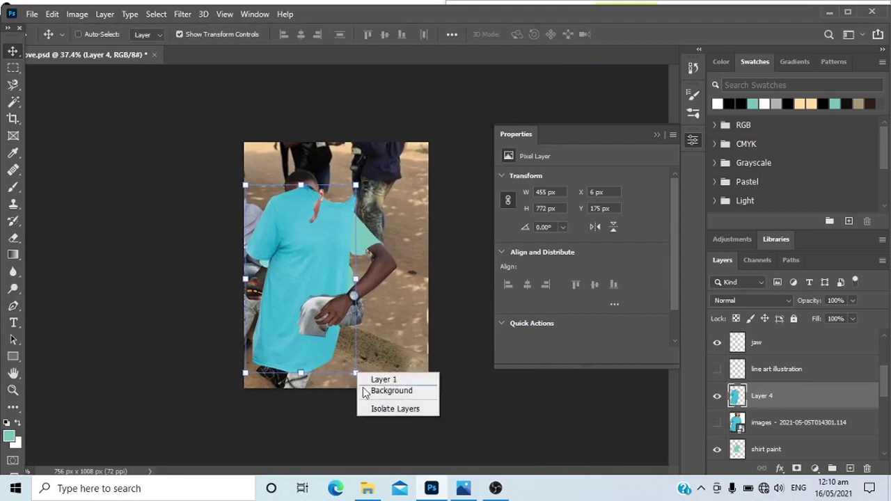
pyautogui.click(334, 378)
pyautogui.moveTo(355, 373); pyautogui.dragTo(348, 361)
pyautogui.rightClick(341, 358)
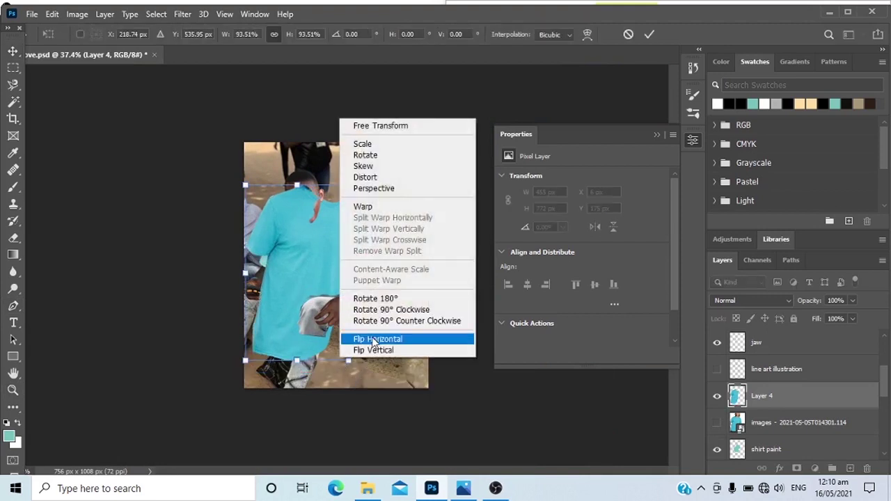
pyautogui.click(382, 339)
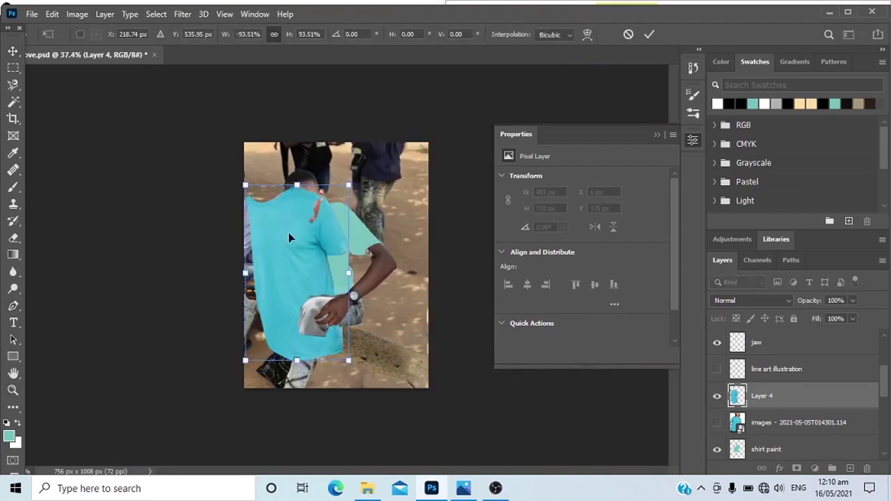
pyautogui.moveTo(288, 233); pyautogui.dragTo(331, 249)
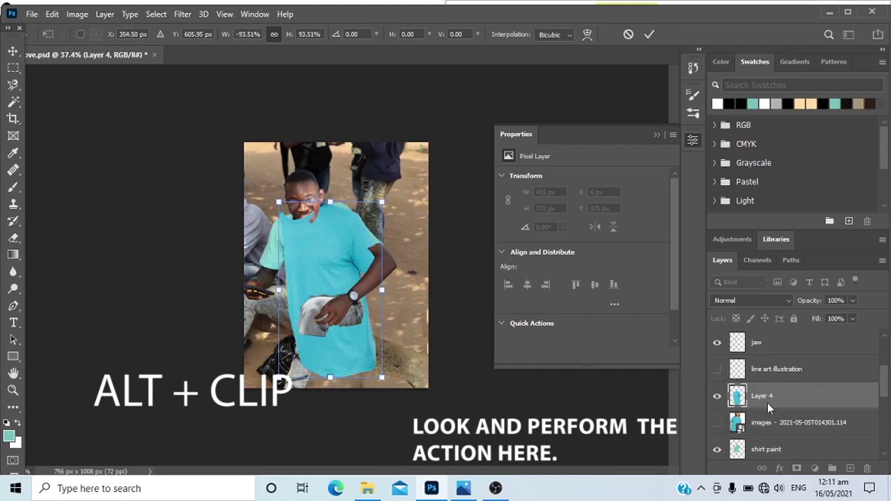
# Clip the shirt cutout to the shirt paint layer, then rotate and reposition it to cover the torso and raised sleeve.
pyautogui.moveTo(769, 399); pyautogui.dragTo(768, 437)
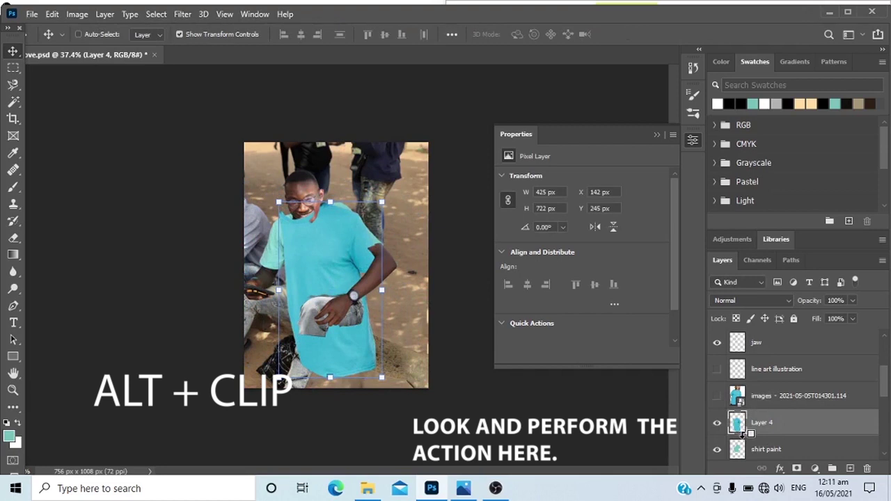
pyautogui.keyDown('alt'); pyautogui.click(742, 430); pyautogui.keyUp('alt')
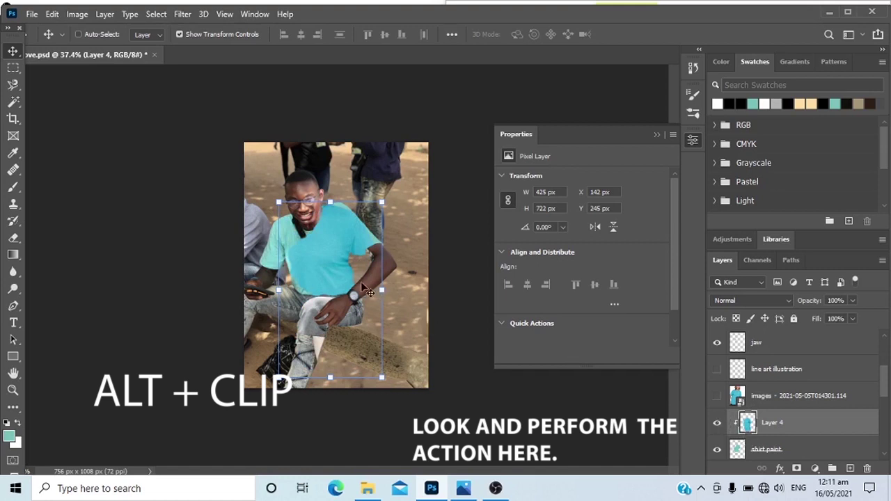
pyautogui.press('z')
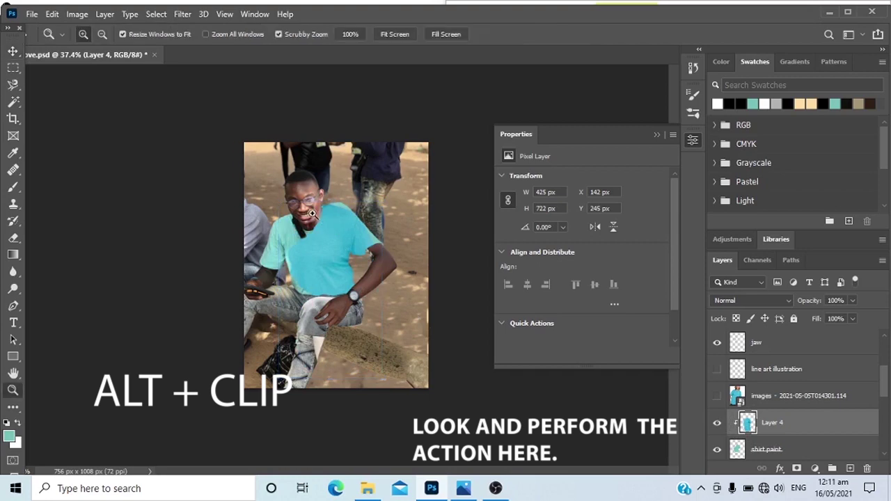
pyautogui.moveTo(313, 216)
pyautogui.mouseDown()
pyautogui.moveTo(372, 227)
pyautogui.moveTo(319, 209)
pyautogui.mouseUp()
pyautogui.press('v')
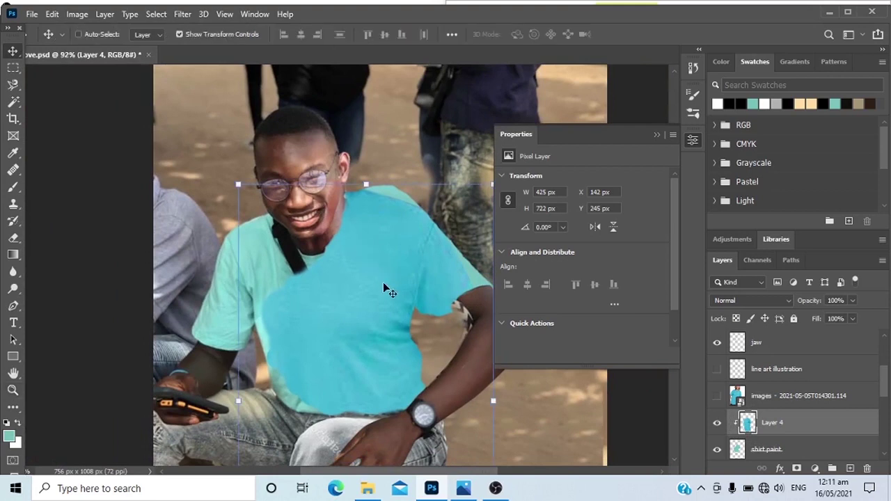
pyautogui.moveTo(383, 285); pyautogui.dragTo(387, 275)
pyautogui.moveTo(472, 390); pyautogui.dragTo(484, 374)
pyautogui.moveTo(424, 237); pyautogui.dragTo(398, 247)
pyautogui.press('Return')
pyautogui.press('z')
pyautogui.press('v')
# Add a Hue/Saturation adjustment clipped to the shirt cutout with hue -8 and lightness +23.
pyautogui.click(814, 469)
pyautogui.click(823, 341)
pyautogui.moveTo(582, 277); pyautogui.dragTo(599, 277)
pyautogui.click(581, 356)
pyautogui.moveTo(582, 227); pyautogui.dragTo(576, 228)
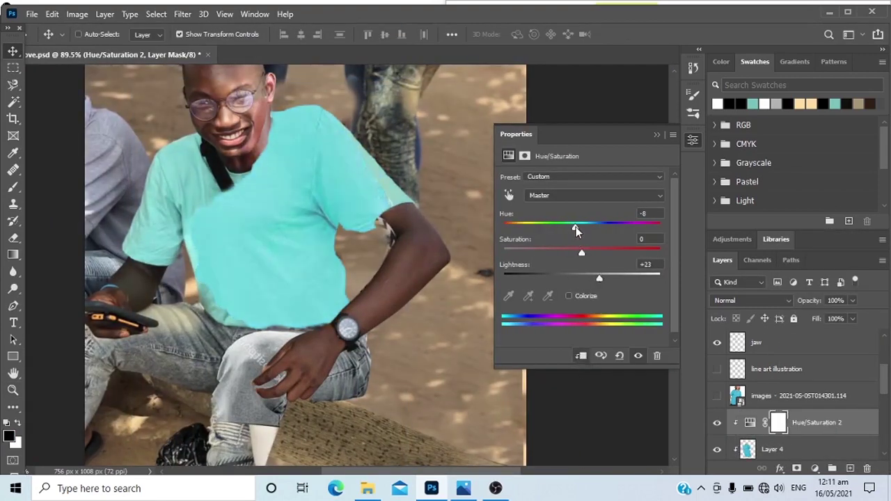
# Release Layer 4 from its clipping mask on shirt paint and move the cutout aside to expose the original shirt.
pyautogui.scroll(-2, 366, 246)
pyautogui.scroll(-1, 730, 426)
pyautogui.click(751, 426)
pyautogui.hotkey('ctrl', 'alt', 'g')
pyautogui.keyDown('alt'); pyautogui.click(746, 409); pyautogui.keyUp('alt')
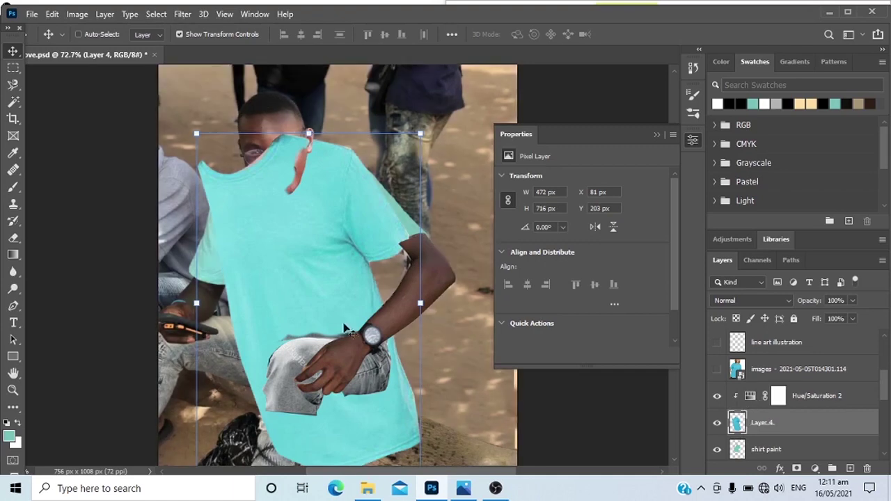
pyautogui.moveTo(326, 268); pyautogui.dragTo(377, 254)
# Match the cutout to the original shirt colour with hue -15, lightness +9 and a saturation reduced beyond -16.
pyautogui.click(750, 396)
pyautogui.moveTo(582, 254); pyautogui.dragTo(565, 254)
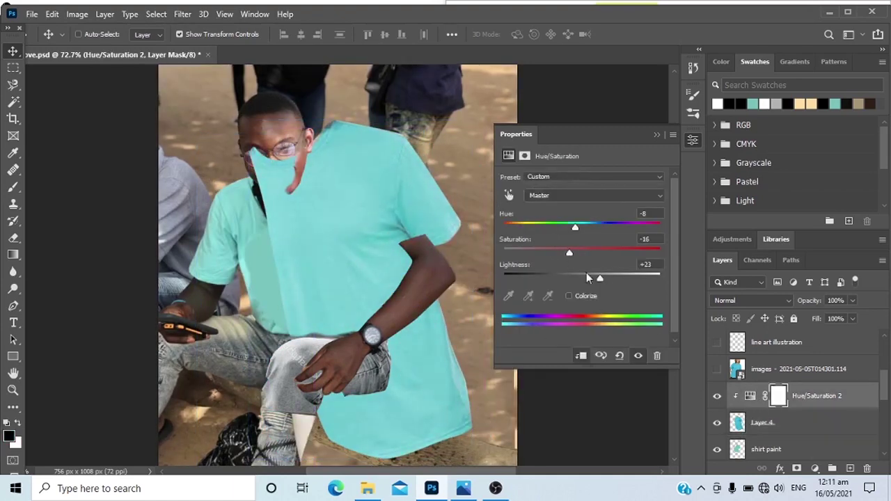
pyautogui.moveTo(599, 278); pyautogui.dragTo(589, 277)
pyautogui.moveTo(575, 227); pyautogui.dragTo(573, 230)
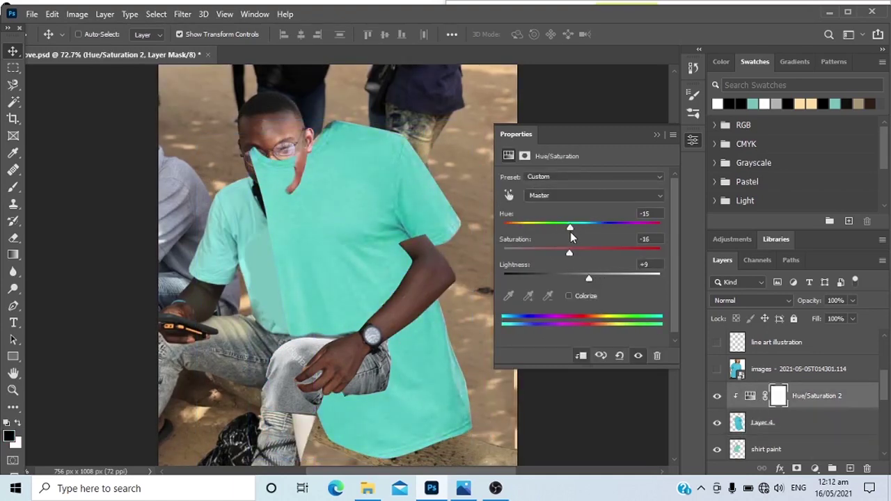
pyautogui.press('z')
pyautogui.moveTo(357, 235)
pyautogui.mouseDown()
pyautogui.moveTo(353, 229)
pyautogui.moveTo(364, 239)
pyautogui.mouseUp()
pyautogui.moveTo(569, 253); pyautogui.dragTo(550, 254)
# Merge the shirt cutout with its Hue/Saturation 2 adjustment, duplicate the result and rename the merged layer shirt material.
pyautogui.keyDown('shift'); pyautogui.click(799, 416); pyautogui.keyUp('shift')
pyautogui.rightClick(797, 414)
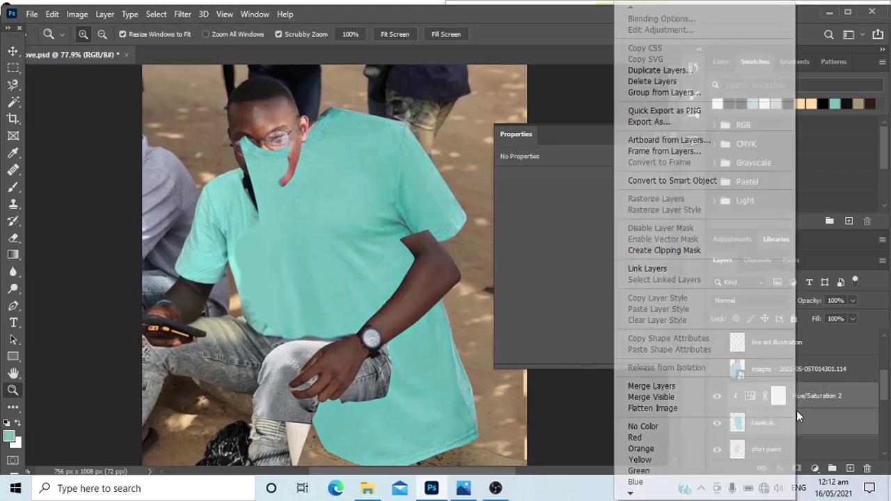
pyautogui.click(652, 385)
pyautogui.hotkey('ctrl', 'j')
pyautogui.doubleClick(794, 422)
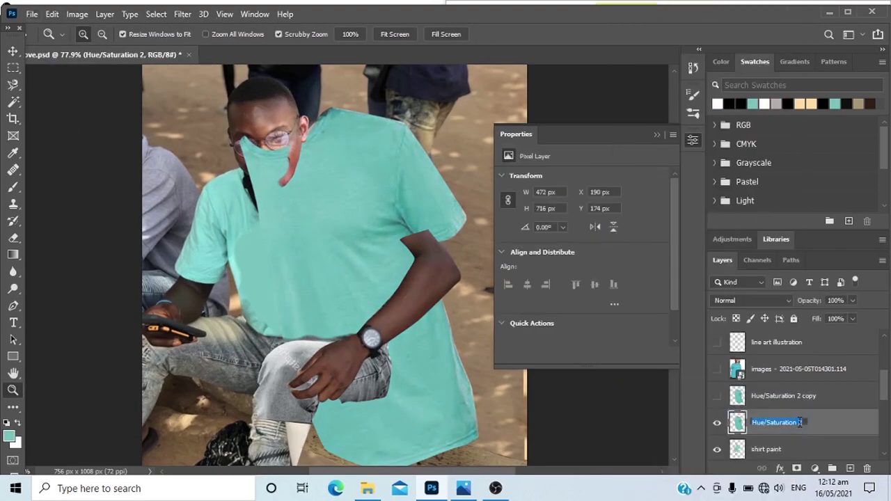
pyautogui.press('Return')
# Delete the Hue/Saturation 2 copy layer and duplicate the shirt material layer instead.
pyautogui.click(809, 396)
pyautogui.press('Delete')
pyautogui.hotkey('ctrl', 'j')
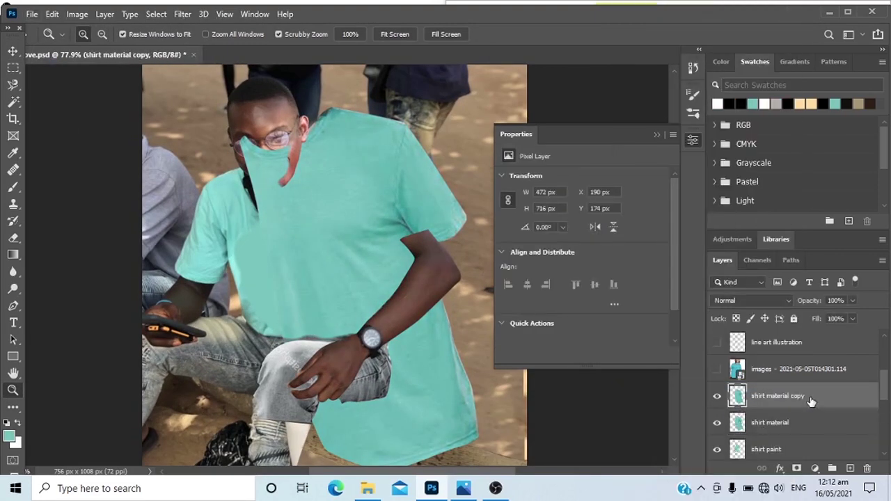
# Hide the shirt material copy layer and clip the shirt material layer to shirt paint.
pyautogui.moveTo(719, 397); pyautogui.dragTo(718, 423)
pyautogui.click(718, 423)
pyautogui.click(739, 424)
pyautogui.keyDown('alt'); pyautogui.click(731, 437); pyautogui.keyUp('alt')
# Move, rotate and resize the clipped shirt material so its folds fit the man's torso and raised sleeve.
pyautogui.press('v')
pyautogui.moveTo(330, 277); pyautogui.dragTo(283, 308)
pyautogui.hotkey('ctrl', 't')
pyautogui.moveTo(446, 126); pyautogui.dragTo(427, 112)
pyautogui.moveTo(388, 186)
pyautogui.mouseDown()
pyautogui.moveTo(368, 173)
pyautogui.moveTo(394, 175)
pyautogui.mouseUp()
pyautogui.moveTo(419, 115); pyautogui.dragTo(387, 178)
pyautogui.moveTo(350, 224); pyautogui.dragTo(382, 176)
pyautogui.moveTo(421, 127); pyautogui.dragTo(424, 122)
pyautogui.moveTo(435, 114); pyautogui.dragTo(456, 134)
pyautogui.moveTo(391, 182); pyautogui.dragTo(368, 190)
pyautogui.press('Return')
# Add a layer mask to shirt paint and brush black on the chest below the strap to blend into the original shirt.
pyautogui.scroll(1, 384, 208)
pyautogui.click(767, 449)
pyautogui.click(797, 469)
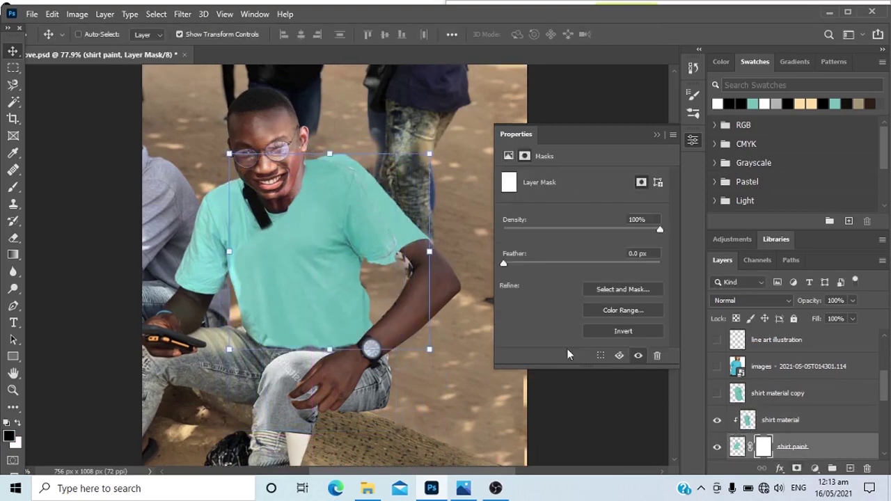
pyautogui.press('b')
pyautogui.moveTo(266, 264)
pyautogui.mouseDown()
pyautogui.moveTo(270, 308)
pyautogui.moveTo(270, 283)
pyautogui.mouseUp()
pyautogui.press('z')
pyautogui.press('x')
pyautogui.press('b')
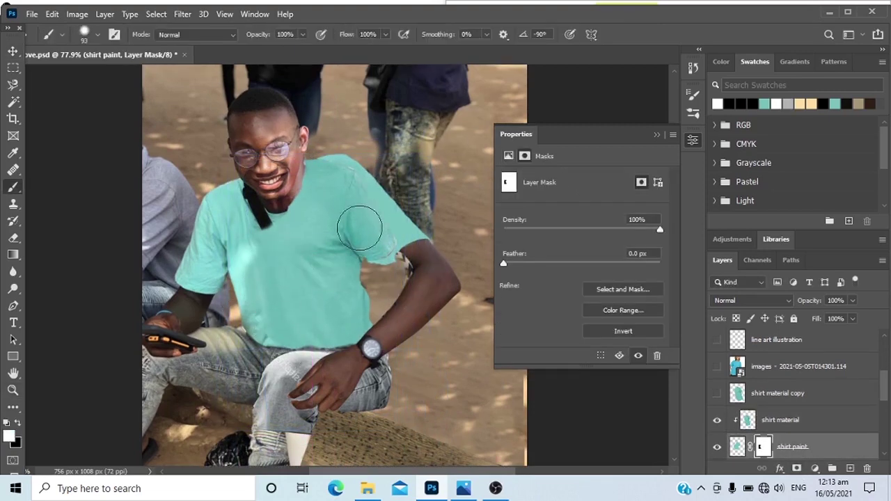
# Warp the shirt material layer, pulling its lower corner inward and stretching the fabric toward the raised arm's sleeve.
pyautogui.press('v')
pyautogui.click(781, 421)
pyautogui.click(77, 13)
pyautogui.moveTo(52, 14)
pyautogui.moveTo(140, 304)
pyautogui.click(314, 178)
pyautogui.moveTo(228, 430); pyautogui.dragTo(270, 360)
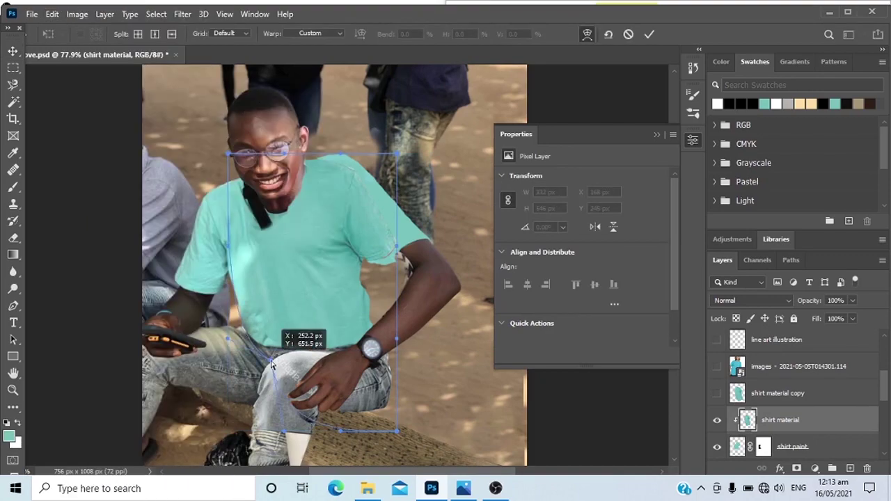
pyautogui.moveTo(349, 271); pyautogui.dragTo(406, 264)
pyautogui.press('Return')
# Brush turquoise onto the shirt paint layer along the shoulder beside the man's neck.
pyautogui.press('z')
pyautogui.moveTo(354, 224); pyautogui.dragTo(391, 233)
pyautogui.click(738, 447)
pyautogui.press('b')
pyautogui.moveTo(302, 157); pyautogui.dragTo(336, 164)
# Erase the excess shirt paint along the shoulder and neck with the Eraser tool.
pyautogui.press('e')
pyautogui.moveTo(328, 115)
pyautogui.mouseDown()
pyautogui.moveTo(285, 116)
pyautogui.moveTo(376, 149)
pyautogui.moveTo(332, 160)
pyautogui.mouseUp()
pyautogui.moveTo(332, 160)
pyautogui.mouseDown()
pyautogui.moveTo(401, 212)
pyautogui.moveTo(358, 167)
pyautogui.moveTo(311, 145)
pyautogui.mouseUp()
pyautogui.press('z')
pyautogui.moveTo(376, 245)
pyautogui.mouseDown()
pyautogui.moveTo(332, 246)
pyautogui.moveTo(390, 246)
pyautogui.mouseUp()
pyautogui.press('e')
pyautogui.moveTo(249, 106)
pyautogui.mouseDown()
pyautogui.moveTo(302, 114)
pyautogui.moveTo(270, 110)
pyautogui.moveTo(181, 141)
pyautogui.mouseUp()
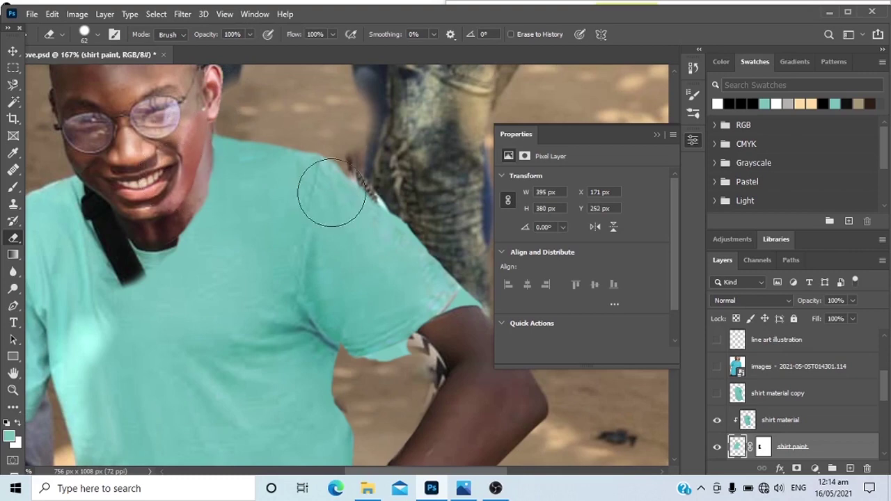
# Show the shirt material copy, move its sleeve over the man's arm and outline a sleeve patch with the Pen tool.
pyautogui.press('z')
pyautogui.moveTo(398, 262); pyautogui.dragTo(382, 262)
pyautogui.click(777, 393)
pyautogui.click(717, 393)
pyautogui.press('v')
pyautogui.moveTo(369, 230); pyautogui.dragTo(252, 237)
pyautogui.press('p')
pyautogui.click(337, 190)
pyautogui.click(330, 229)
pyautogui.click(278, 272)
pyautogui.click(282, 284)
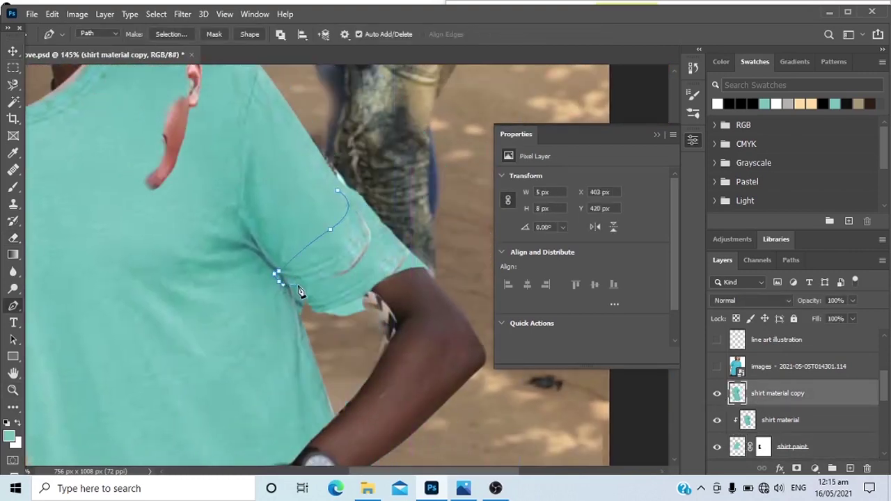
# Copy the outlined sleeve patch to a new layer, hide shirt material copy and move the patch onto the sleeve end.
pyautogui.rightClick(339, 193)
pyautogui.click(377, 244)
pyautogui.press('Return')
pyautogui.hotkey('ctrl', 'j')
pyautogui.click(718, 420)
pyautogui.press('v')
pyautogui.moveTo(346, 254); pyautogui.dragTo(366, 273)
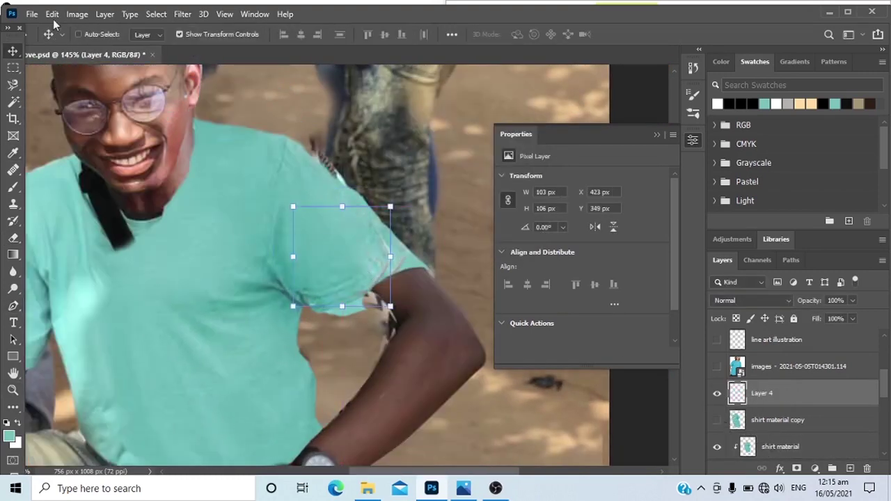
# Warp the sleeve patch to reach the sleeve's outer edge and clip it above the shirt material layer.
pyautogui.click(52, 15)
pyautogui.click(247, 176)
pyautogui.moveTo(388, 208); pyautogui.dragTo(455, 237)
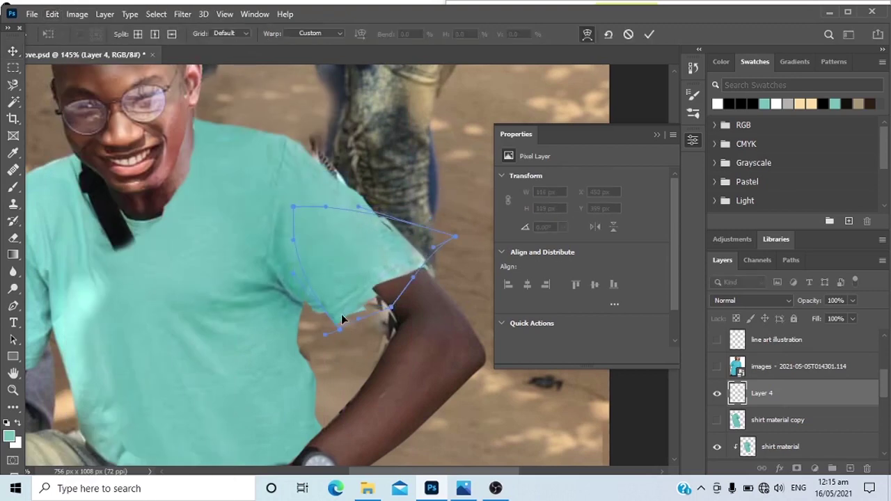
pyautogui.moveTo(412, 277); pyautogui.dragTo(409, 272)
pyautogui.press('Return')
pyautogui.hotkey('ctrl', '[')
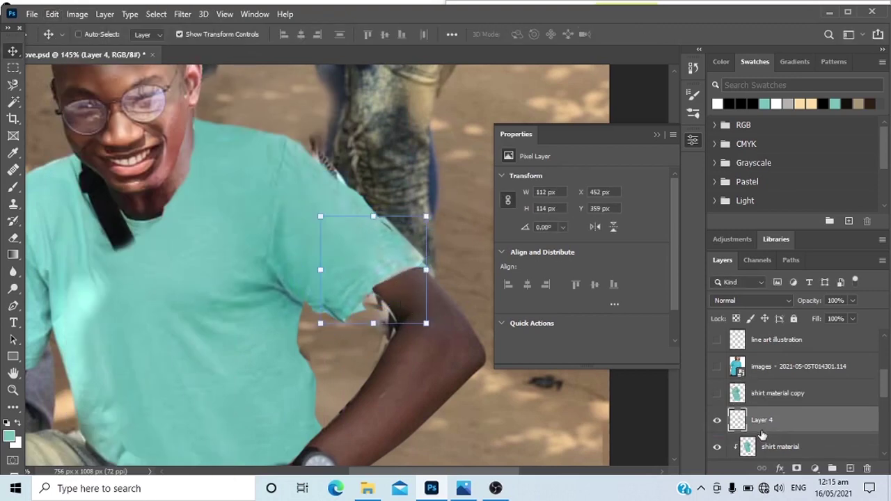
pyautogui.hotkey('ctrl', 'alt', 'g')
# Paint black on the shirt paint mask to trim the sleeve's lower edge and underarm gap.
pyautogui.press('z')
pyautogui.moveTo(385, 326); pyautogui.dragTo(396, 263)
pyautogui.scroll(-2, 763, 420)
pyautogui.click(763, 419)
pyautogui.moveTo(446, 209); pyautogui.dragTo(473, 213)
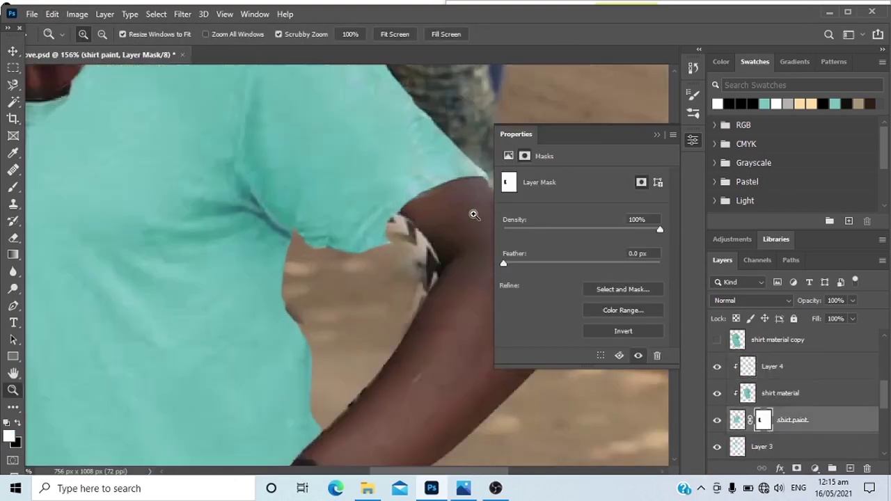
pyautogui.press('b')
pyautogui.press('x')
pyautogui.hotkey('shift', ']')
pyautogui.keyDown('alt'); pyautogui.rightClick(385, 311); pyautogui.keyUp('alt')
pyautogui.moveTo(415, 294); pyautogui.dragTo(348, 318)
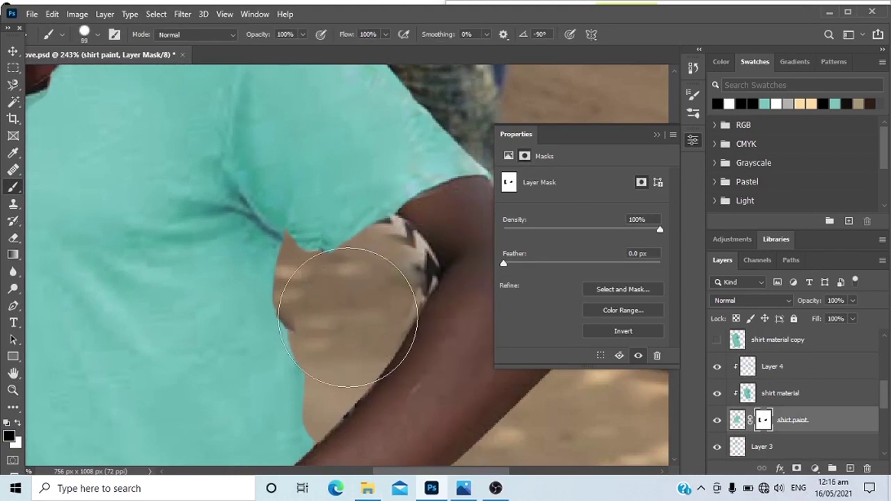
# Delete the hidden line art illustration, teal shirt photo and shirt material copy layers.
pyautogui.press('z')
pyautogui.moveTo(433, 234); pyautogui.dragTo(380, 229)
pyautogui.scroll(-1, 762, 402)
pyautogui.scroll(8, 774, 409)
pyautogui.click(763, 360)
pyautogui.scroll(-1, 761, 357)
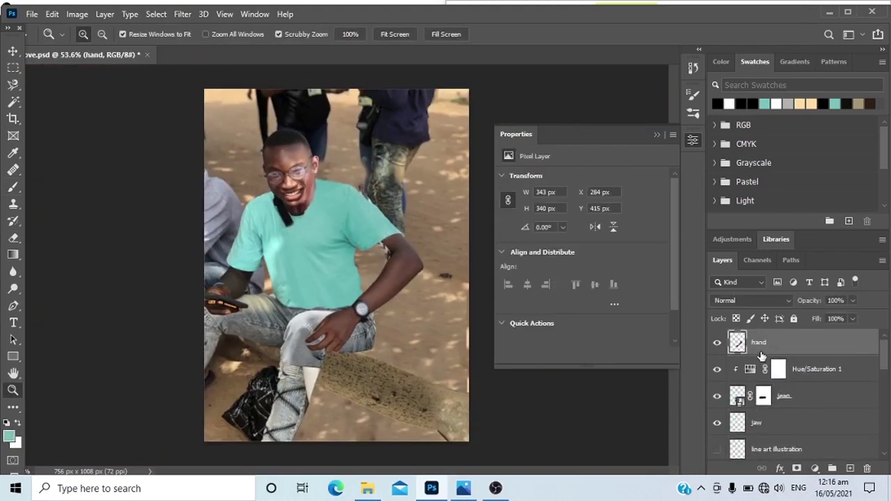
pyautogui.click(717, 343)
pyautogui.click(717, 343)
pyautogui.scroll(-3, 763, 370)
pyautogui.click(764, 372)
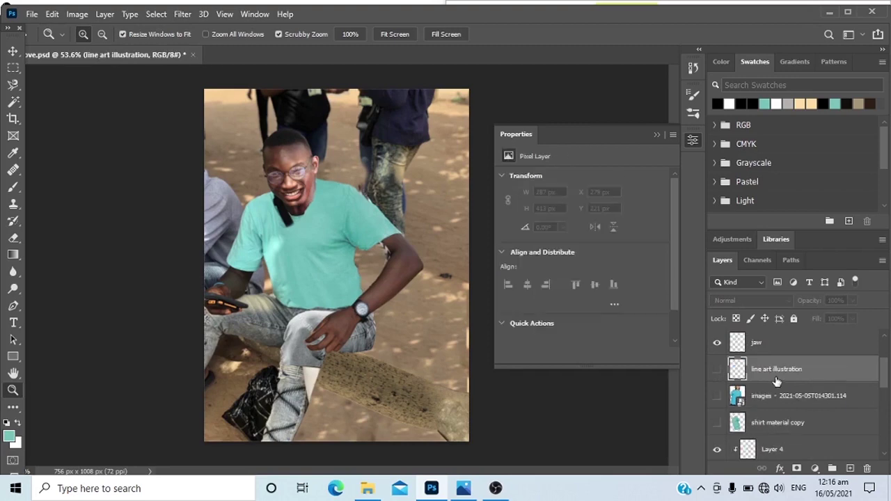
pyautogui.click(774, 397)
pyautogui.press('Delete')
pyautogui.press('Delete')
# Clone sandy ground on Layer 1 over the patterned clothing remnant in the gap between the shirt and arm.
pyautogui.scroll(-8, 774, 405)
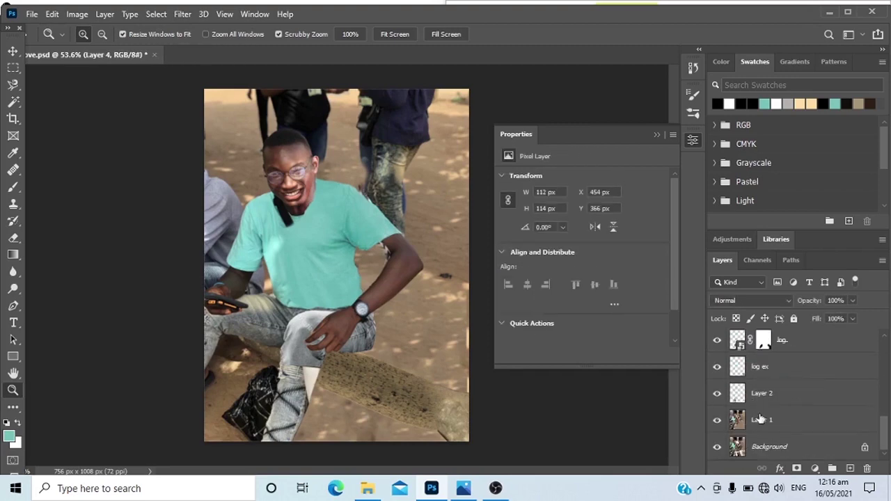
pyautogui.click(761, 420)
pyautogui.moveTo(387, 259); pyautogui.dragTo(449, 261)
pyautogui.press('s')
pyautogui.scroll(-3, 348, 234)
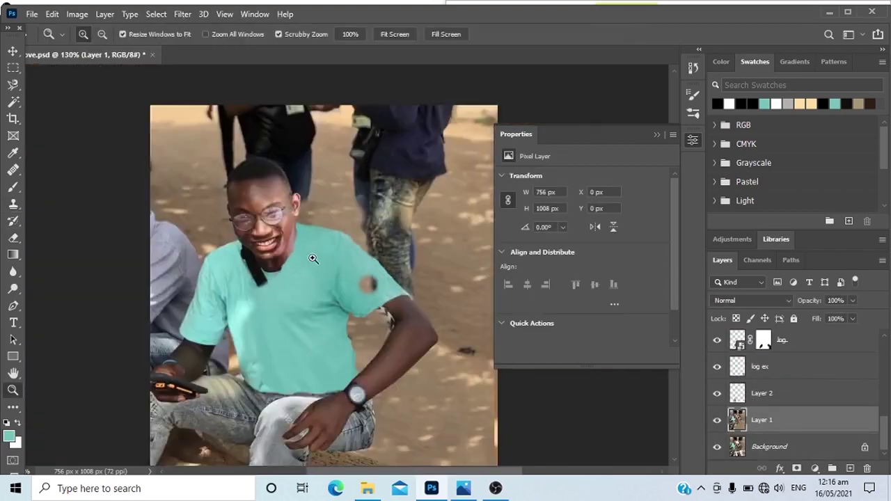
pyautogui.moveTo(350, 263)
pyautogui.mouseDown()
pyautogui.moveTo(328, 262)
pyautogui.moveTo(373, 262)
pyautogui.mouseUp()
pyautogui.scroll(4, 764, 394)
# Paint black on the shirt paint mask to trim the shirt's side edge below the underarm, undoing the last stroke.
pyautogui.click(764, 393)
pyautogui.moveTo(327, 233); pyautogui.dragTo(380, 235)
pyautogui.press('b')
pyautogui.moveTo(330, 257)
pyautogui.mouseDown()
pyautogui.moveTo(249, 413)
pyautogui.moveTo(312, 257)
pyautogui.mouseUp()
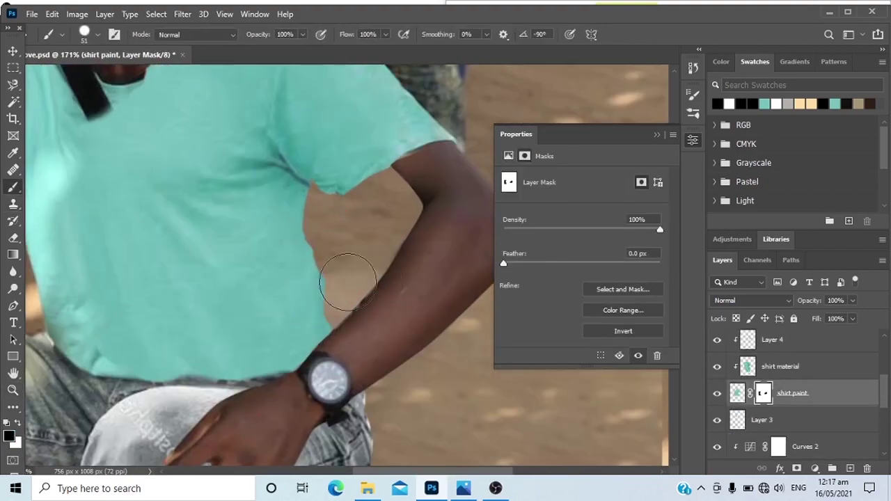
pyautogui.moveTo(352, 325); pyautogui.dragTo(308, 304)
pyautogui.moveTo(308, 304); pyautogui.dragTo(330, 304)
pyautogui.moveTo(313, 212); pyautogui.dragTo(317, 239)
pyautogui.hotkey('ctrl', 'z')
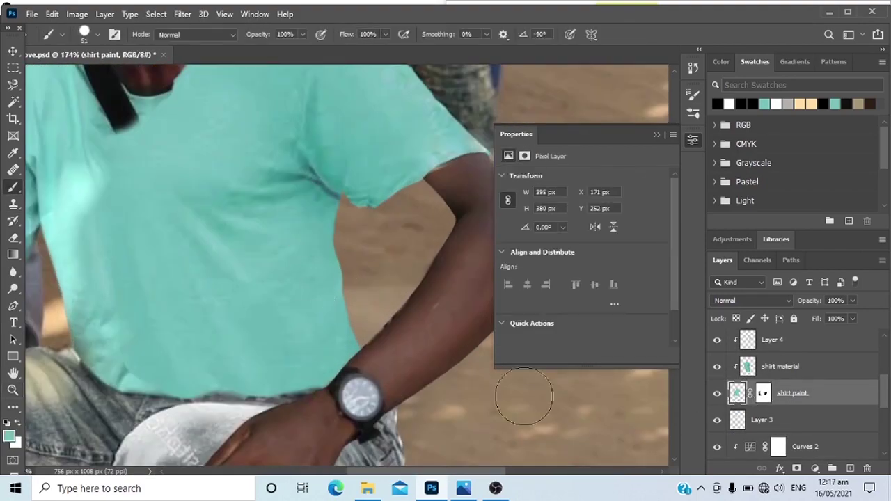
# Refine the shirt's side edge between the underarm and watch with small white and black strokes on the shirt paint mask.
pyautogui.moveTo(448, 368); pyautogui.dragTo(414, 367)
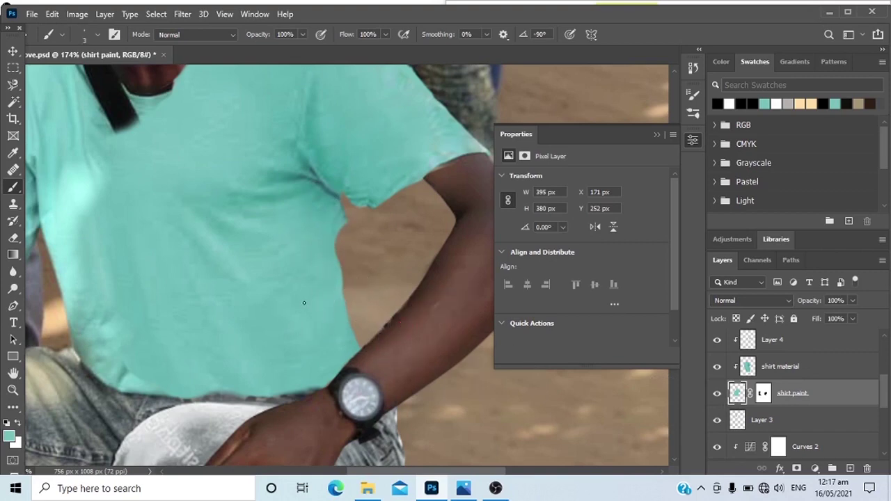
pyautogui.moveTo(304, 302); pyautogui.dragTo(292, 322)
pyautogui.press('x')
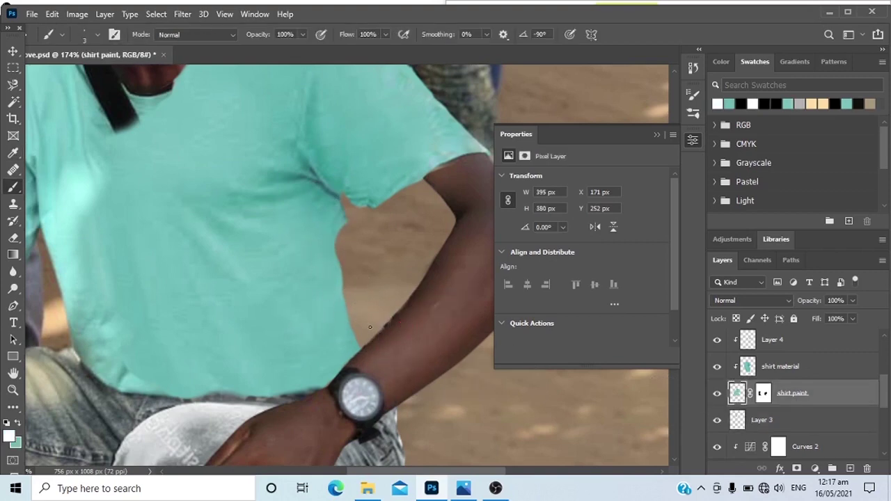
pyautogui.scroll(-2, 370, 326)
pyautogui.doubleClick(773, 396)
pyautogui.click(835, 115)
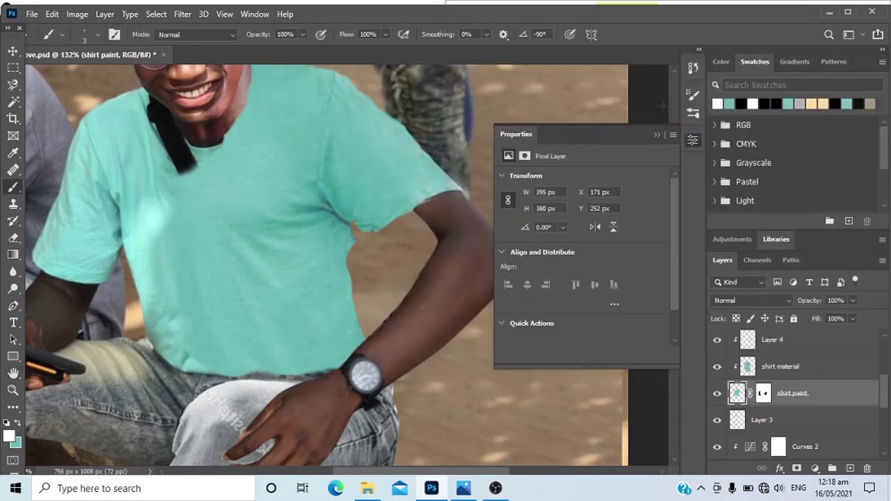
pyautogui.click(764, 394)
pyautogui.scroll(4, 381, 302)
pyautogui.moveTo(321, 322); pyautogui.dragTo(342, 334)
pyautogui.press('x')
pyautogui.moveTo(313, 271); pyautogui.dragTo(323, 260)
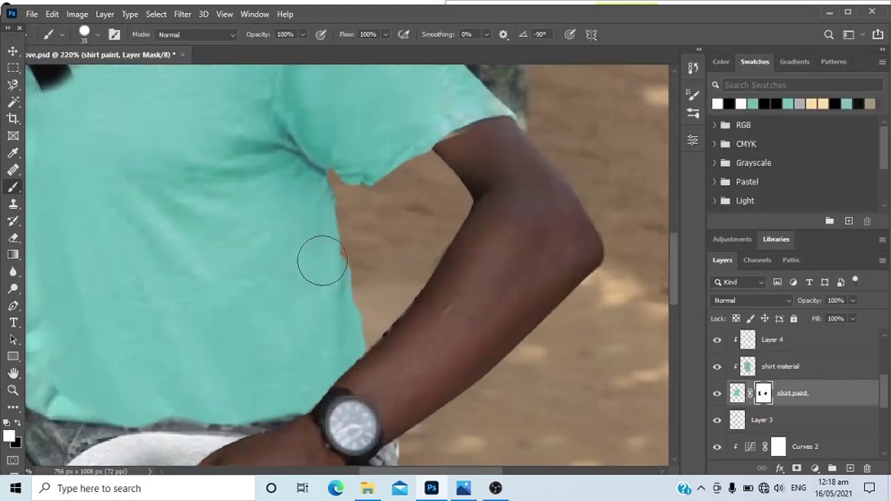
pyautogui.moveTo(360, 226); pyautogui.dragTo(330, 240)
pyautogui.press('x')
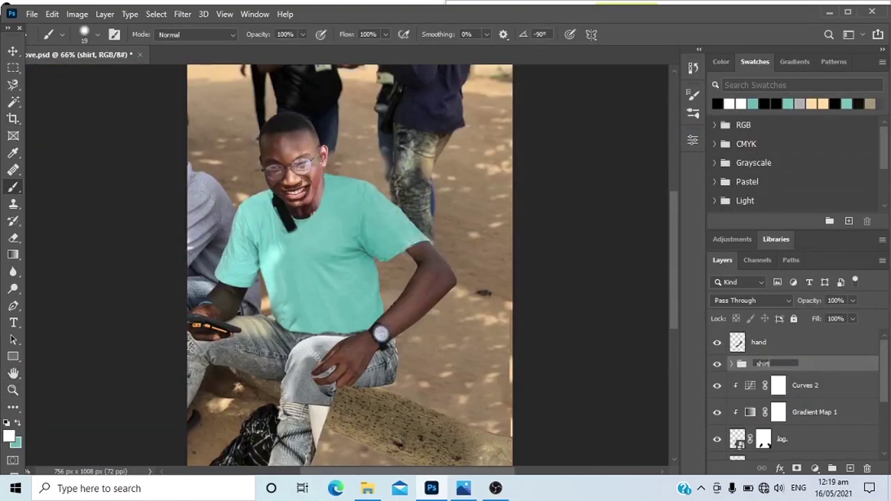
# Group the shirt and jean layers beneath the hand layer and name the group shirt and jean.
pyautogui.press('Return')
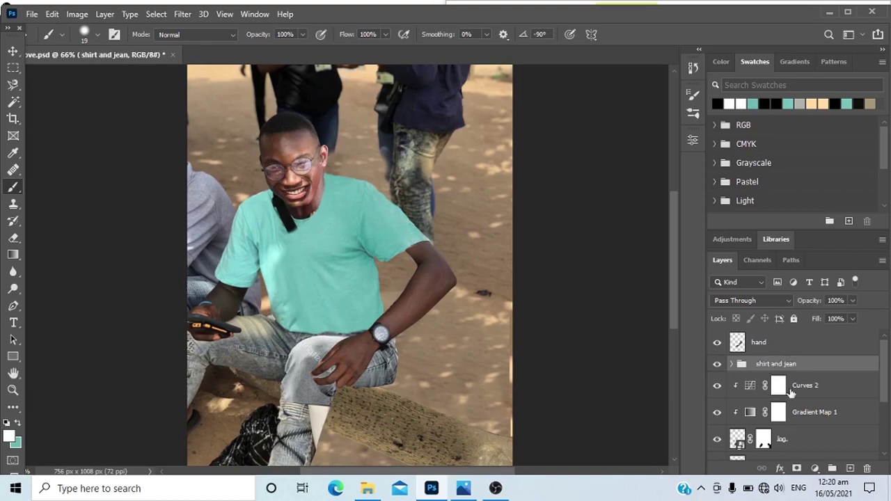
pyautogui.scroll(-4, 791, 392)
pyautogui.scroll(4, 789, 406)
# Place the image 2021-05-05T014755.849 with the black bag above the shirt and jean group, enlarge it and reposition it.
pyautogui.click(367, 488)
pyautogui.moveTo(592, 348); pyautogui.dragTo(402, 347)
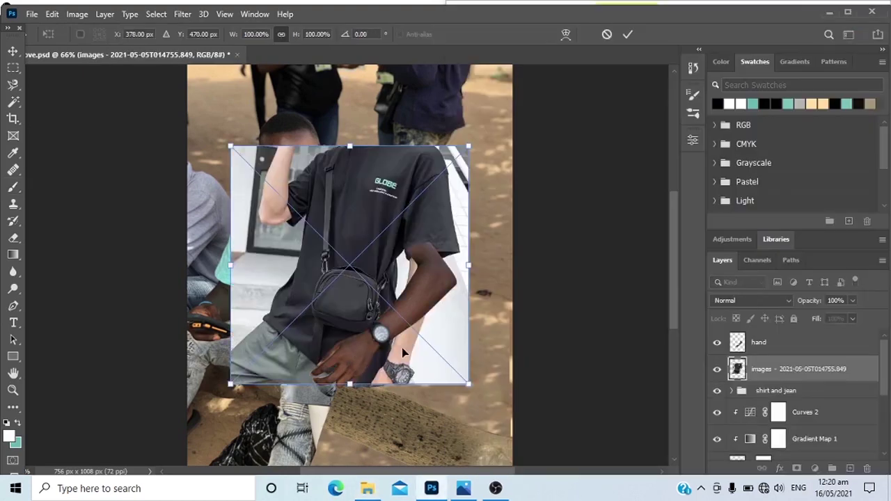
pyautogui.moveTo(468, 384); pyautogui.dragTo(558, 473)
pyautogui.moveTo(519, 410); pyautogui.dragTo(471, 360)
pyautogui.press('Return')
# Trace the strap's inner edge and the top and side of the black bag with the Pen tool.
pyautogui.scroll(10, 404, 153)
pyautogui.press('p')
pyautogui.click(398, 102)
pyautogui.moveTo(352, 192); pyautogui.dragTo(344, 239)
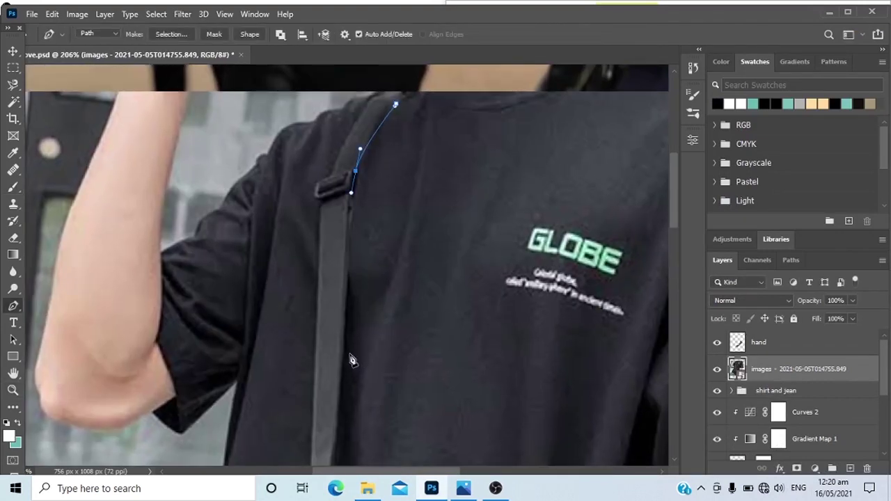
pyautogui.moveTo(309, 297); pyautogui.dragTo(309, 331)
pyautogui.moveTo(404, 398); pyautogui.dragTo(335, 261)
pyautogui.moveTo(394, 291); pyautogui.dragTo(412, 304)
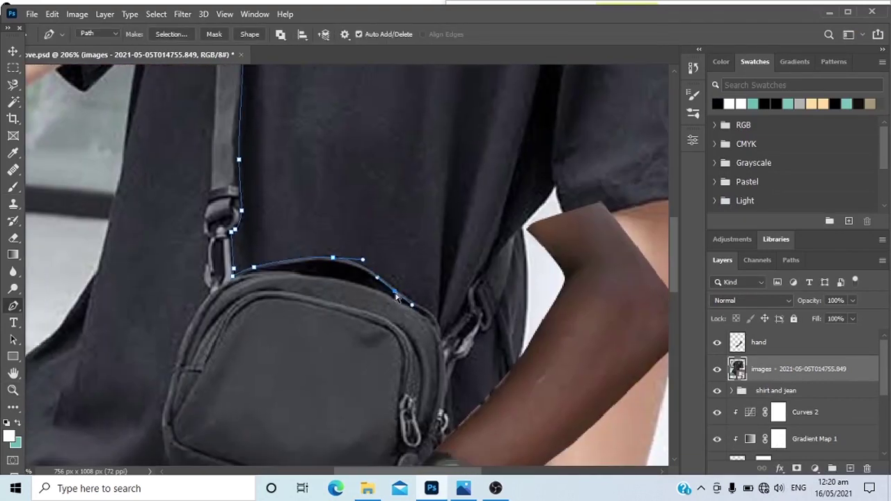
pyautogui.click(473, 347)
pyautogui.moveTo(460, 362); pyautogui.dragTo(441, 279)
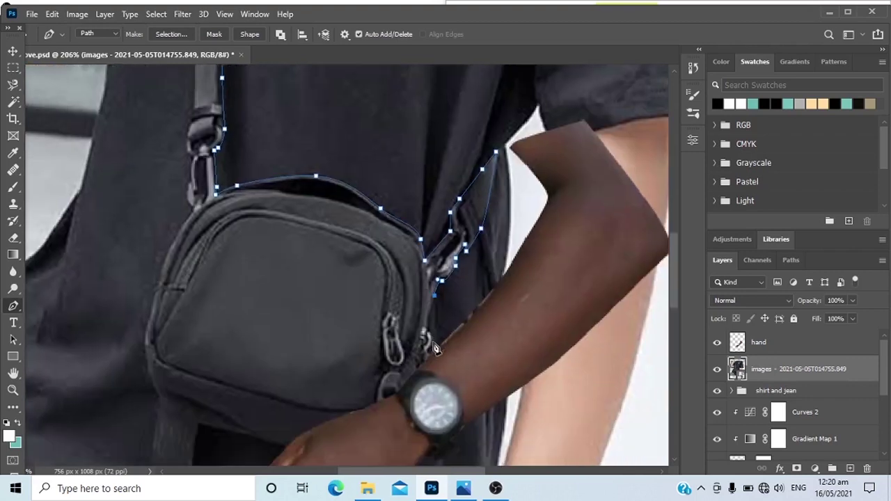
pyautogui.click(433, 294)
pyautogui.click(431, 340)
pyautogui.moveTo(431, 349); pyautogui.dragTo(428, 287)
# Hide the hand layer, close the path around the rest of the bag and strap, and convert it to a selection.
pyautogui.click(717, 342)
pyautogui.click(420, 371)
pyautogui.moveTo(360, 395); pyautogui.dragTo(354, 397)
pyautogui.moveTo(186, 147); pyautogui.dragTo(189, 143)
pyautogui.moveTo(181, 132); pyautogui.dragTo(205, 208)
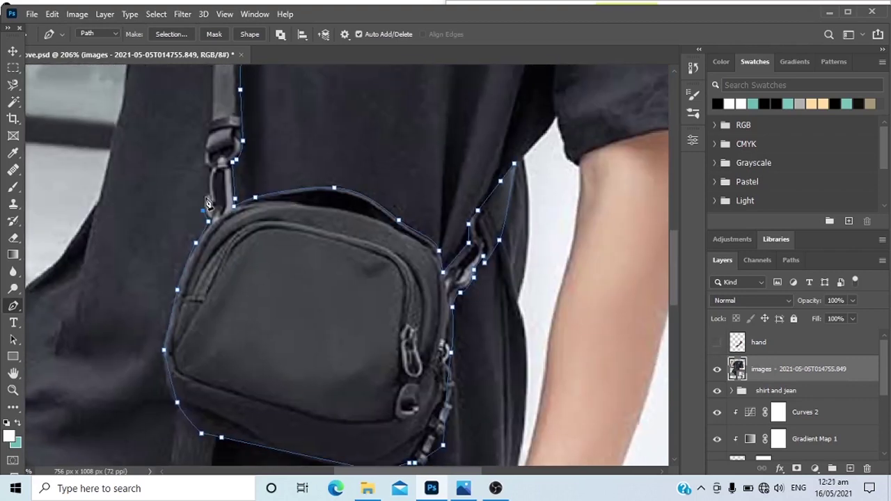
pyautogui.click(204, 157)
pyautogui.moveTo(209, 106); pyautogui.dragTo(220, 219)
pyautogui.moveTo(224, 146); pyautogui.dragTo(241, 348)
pyautogui.click(249, 183)
pyautogui.moveTo(276, 117); pyautogui.dragTo(258, 186)
pyautogui.moveTo(288, 147); pyautogui.dragTo(295, 147)
pyautogui.rightClick(295, 149)
pyautogui.click(338, 210)
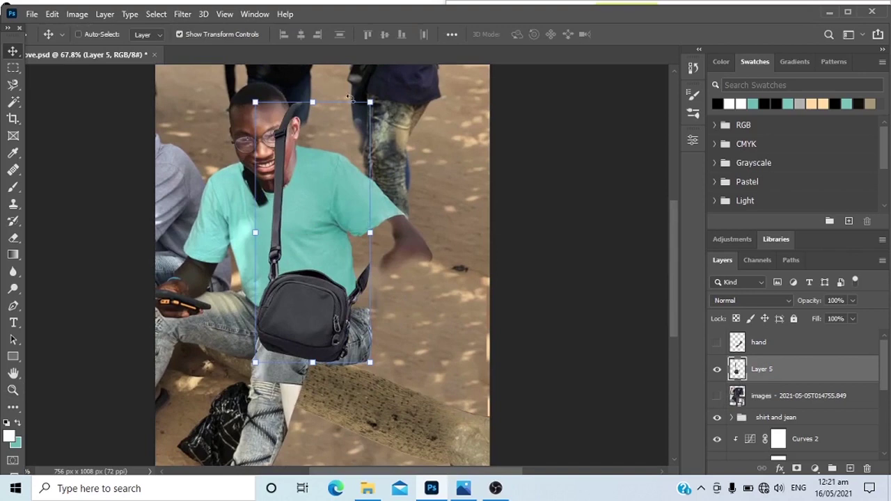
# Rotate the bag cutout on Layer 5 to -33.49°, scale it to 81.09% and warp its strap across the man's chest.
pyautogui.moveTo(346, 334); pyautogui.dragTo(373, 318)
pyautogui.click(52, 14)
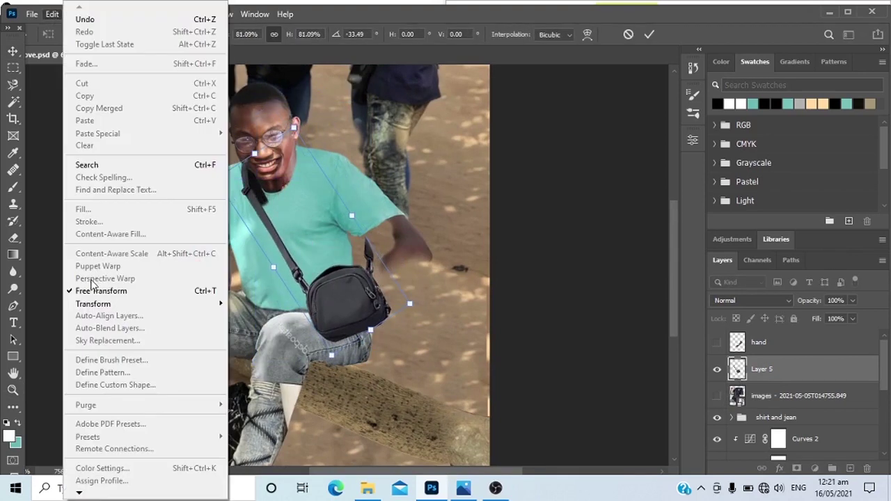
pyautogui.moveTo(93, 303)
pyautogui.click(257, 166)
pyautogui.moveTo(371, 246); pyautogui.dragTo(331, 248)
pyautogui.moveTo(332, 355); pyautogui.dragTo(314, 354)
pyautogui.moveTo(233, 183); pyautogui.dragTo(213, 187)
pyautogui.press('Return')
# Erase the surplus strap around the man's neck and show the hand layer.
pyautogui.press('e')
pyautogui.moveTo(268, 155)
pyautogui.mouseDown()
pyautogui.moveTo(249, 175)
pyautogui.moveTo(358, 233)
pyautogui.mouseUp()
pyautogui.click(717, 343)
# Delete the hidden source photo layer of the bag.
pyautogui.press('z')
pyautogui.moveTo(325, 336)
pyautogui.mouseDown()
pyautogui.moveTo(400, 314)
pyautogui.moveTo(306, 314)
pyautogui.mouseUp()
pyautogui.click(771, 372)
pyautogui.press('Delete')
pyautogui.moveTo(339, 248)
pyautogui.mouseDown()
pyautogui.moveTo(396, 248)
pyautogui.moveTo(327, 248)
pyautogui.mouseUp()
pyautogui.click(763, 343)
# Outline the man's forearm between the watch and elbow with the Pen tool and convert the path to a selection.
pyautogui.moveTo(359, 274); pyautogui.dragTo(418, 275)
pyautogui.moveTo(342, 144); pyautogui.dragTo(404, 159)
pyautogui.press('p')
pyautogui.click(366, 284)
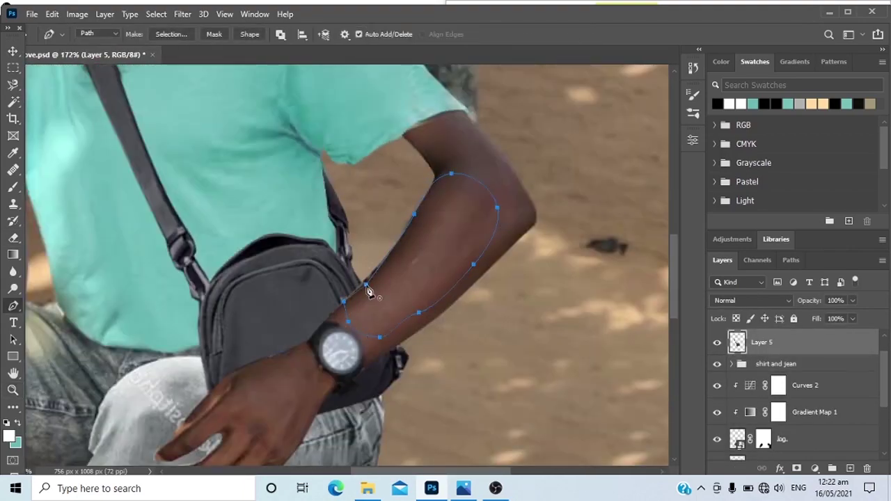
pyautogui.rightClick(371, 291)
pyautogui.click(416, 61)
pyautogui.press('Return')
pyautogui.hotkey('ctrl', 'j')
pyautogui.press('v')
pyautogui.click(763, 374)
pyautogui.scroll(1, 764, 359)
pyautogui.hotkey('ctrl', 'z')
# Copy the selected forearm skin from the hand layer to a new layer, then rotate and move it over the upper arm.
pyautogui.click(763, 347)
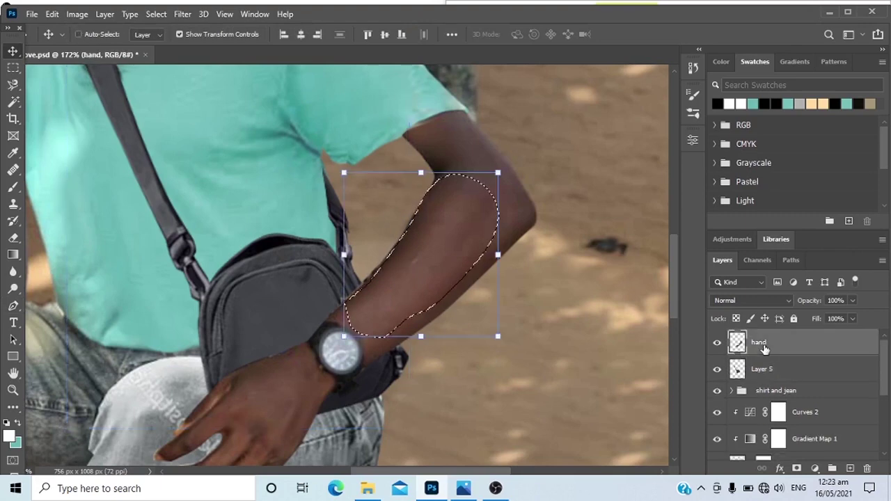
pyautogui.hotkey('ctrl', 'j')
pyautogui.moveTo(446, 229); pyautogui.dragTo(435, 179)
pyautogui.moveTo(500, 121); pyautogui.dragTo(369, 96)
pyautogui.moveTo(446, 162); pyautogui.dragTo(474, 154)
pyautogui.moveTo(489, 187)
pyautogui.mouseDown()
pyautogui.moveTo(482, 212)
pyautogui.moveTo(485, 188)
pyautogui.mouseUp()
pyautogui.press('Return')
pyautogui.moveTo(505, 111); pyautogui.dragTo(508, 109)
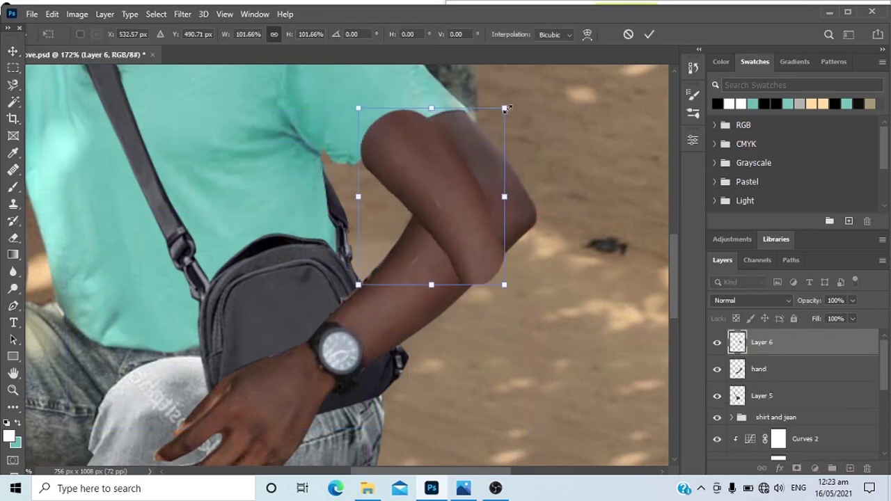
# Warp the copied skin patch to follow the upper arm from the sleeve to the elbow.
pyautogui.rightClick(506, 109)
pyautogui.click(547, 333)
pyautogui.moveTo(446, 202); pyautogui.dragTo(467, 182)
pyautogui.moveTo(534, 277); pyautogui.dragTo(569, 121)
pyautogui.press('Return')
# Add a mask to Layer 6 and paint black with a larger soft brush to blend the patch into the elbow and sleeve.
pyautogui.moveTo(773, 343)
pyautogui.mouseDown()
pyautogui.moveTo(801, 384)
pyautogui.moveTo(797, 469)
pyautogui.mouseUp()
pyautogui.press('b')
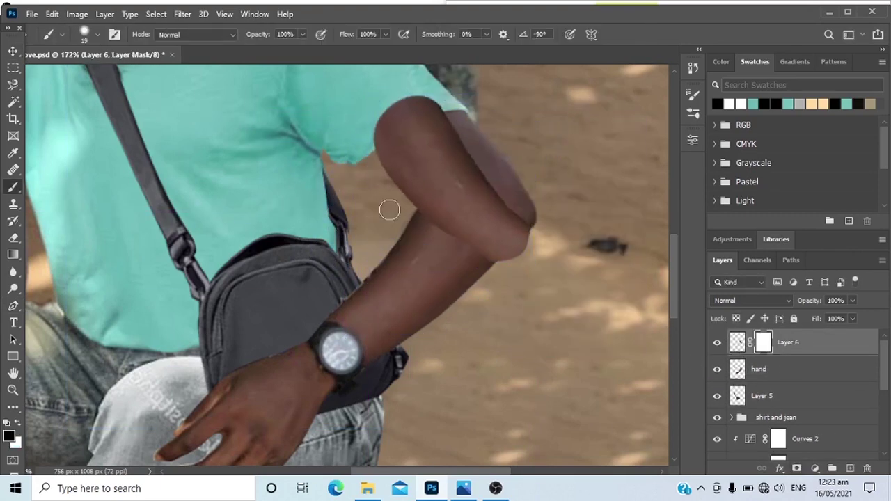
pyautogui.press(']')
pyautogui.press(']')
pyautogui.press(']')
pyautogui.press(']')
pyautogui.press(']')
pyautogui.press(']')
pyautogui.press(']')
pyautogui.press(']')
pyautogui.press(']')
pyautogui.moveTo(535, 239); pyautogui.dragTo(440, 245)
pyautogui.moveTo(449, 77)
pyautogui.mouseDown()
pyautogui.moveTo(399, 181)
pyautogui.moveTo(436, 123)
pyautogui.moveTo(391, 185)
pyautogui.mouseUp()
# Paint the Layer 6 mask with a smaller brush to fit the skin patch along the sleeve's lower edge.
pyautogui.scroll(7, 397, 164)
pyautogui.press('[')
pyautogui.press('[')
pyautogui.press('[')
pyautogui.press('[')
pyautogui.press('[')
pyautogui.press('[')
pyautogui.press('[')
pyautogui.press('x')
pyautogui.moveTo(406, 146); pyautogui.dragTo(433, 112)
pyautogui.press('x')
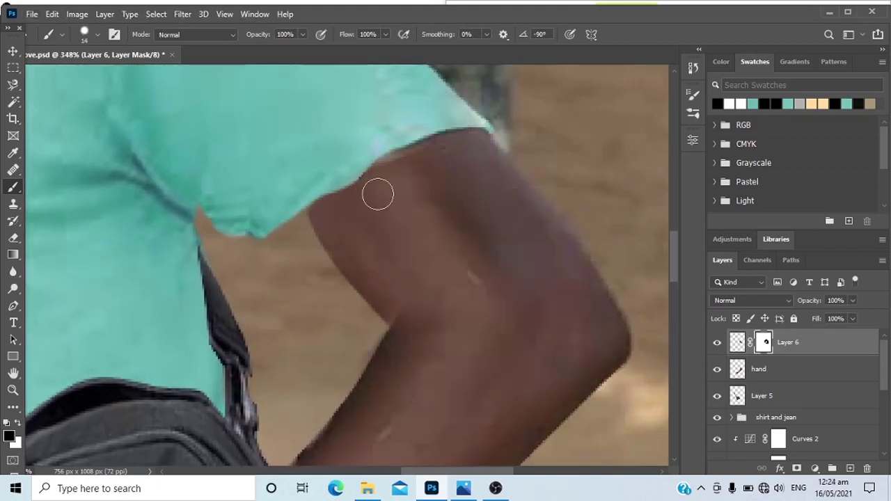
# Set the foreground colour to white and restore the skin patch at the inner upper arm on the Layer 6 mask.
pyautogui.hotkey('ctrl', 'space')
pyautogui.moveTo(450, 239)
pyautogui.mouseDown()
pyautogui.moveTo(410, 252)
pyautogui.moveTo(461, 264)
pyautogui.moveTo(445, 267)
pyautogui.mouseUp()
pyautogui.press('x')
pyautogui.hotkey('ctrl', 'space')
pyautogui.click(9, 436)
pyautogui.click(450, 88)
pyautogui.click(746, 81)
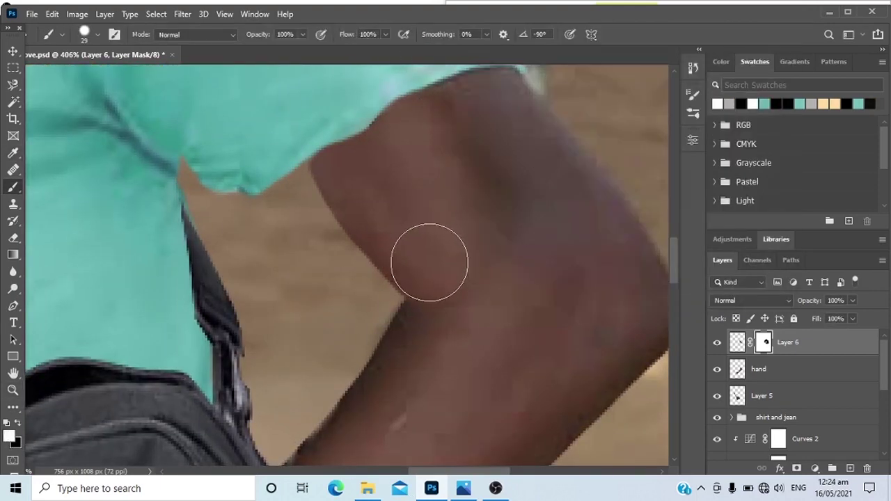
# Blend the skin patch into the upper arm below the sleeve with a larger soft brush on the Layer 6 mask.
pyautogui.press('z')
pyautogui.scroll(-2, 496, 302)
pyautogui.press('b')
pyautogui.press(']')
pyautogui.press(']')
pyautogui.press(']')
pyautogui.press(']')
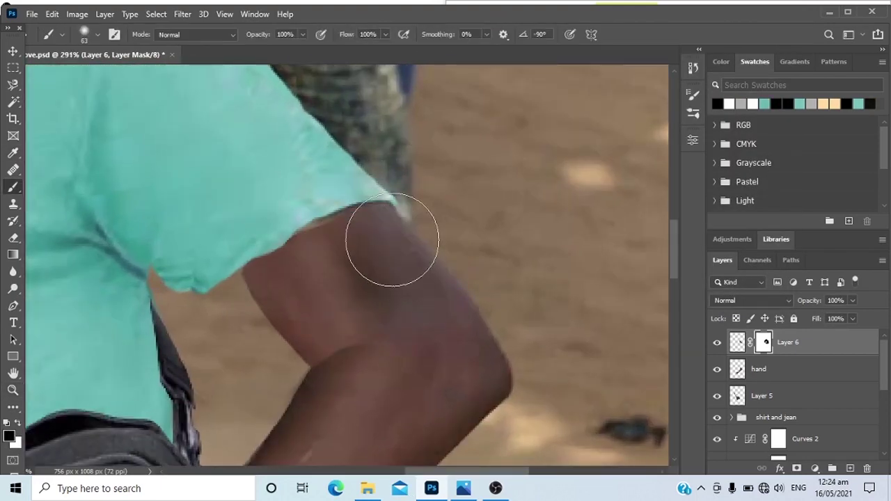
pyautogui.scroll(-6, 338, 292)
pyautogui.press('z')
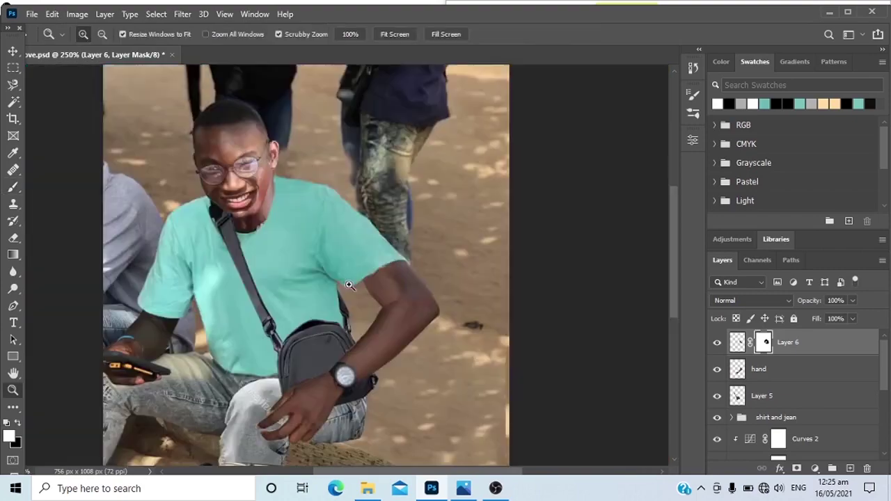
pyautogui.scroll(4, 372, 293)
pyautogui.press('b')
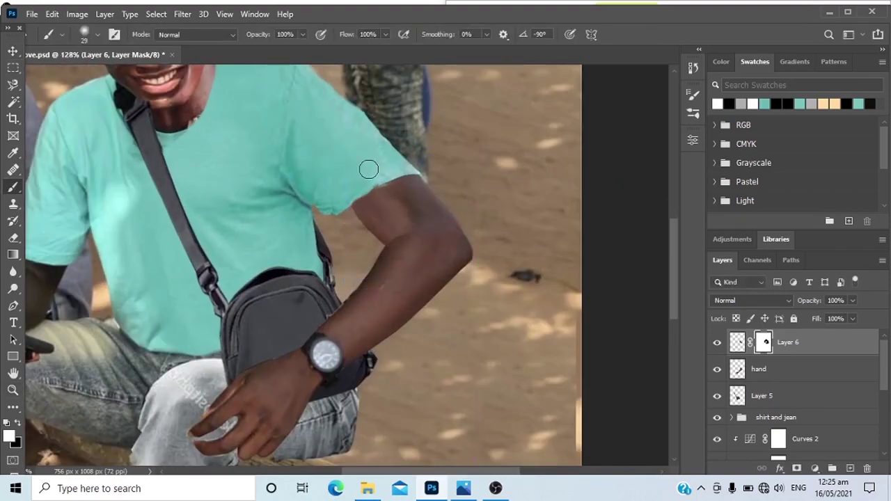
pyautogui.scroll(-4, 387, 267)
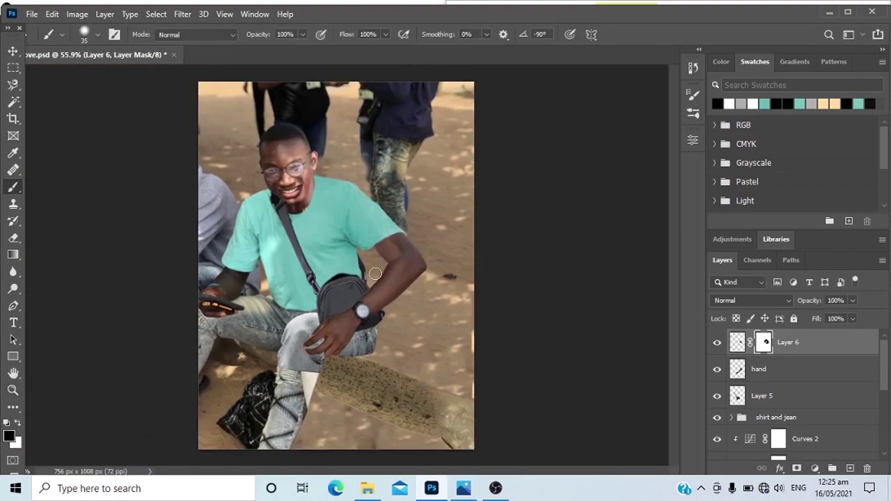
# Add a Brightness/Contrast adjustment clipped to the bag on Layer 5, with brightness at -150 and contrast raised.
pyautogui.scroll(1, 387, 267)
pyautogui.click(805, 392)
pyautogui.click(815, 469)
pyautogui.click(836, 277)
pyautogui.hotkey('ctrl', 'alt', 'g')
pyautogui.moveTo(581, 213); pyautogui.dragTo(498, 214)
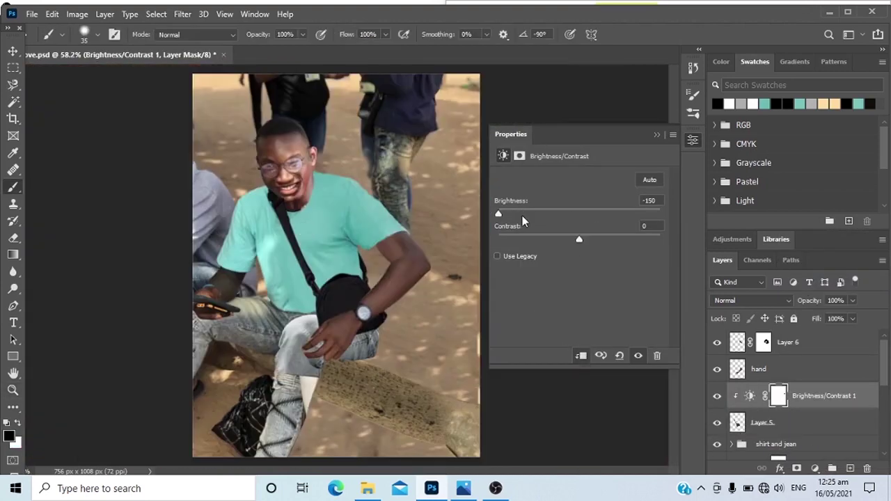
pyautogui.moveTo(579, 239); pyautogui.dragTo(634, 240)
pyautogui.press('z')
pyautogui.moveTo(295, 242)
pyautogui.mouseDown()
pyautogui.moveTo(374, 232)
pyautogui.moveTo(295, 236)
pyautogui.mouseUp()
pyautogui.click(657, 135)
# Copy the man's lower jean leg from the Background onto a new layer and place it at the top of the stack.
pyautogui.moveTo(304, 397); pyautogui.dragTo(356, 397)
pyautogui.scroll(-10, 761, 428)
pyautogui.scroll(3, 763, 426)
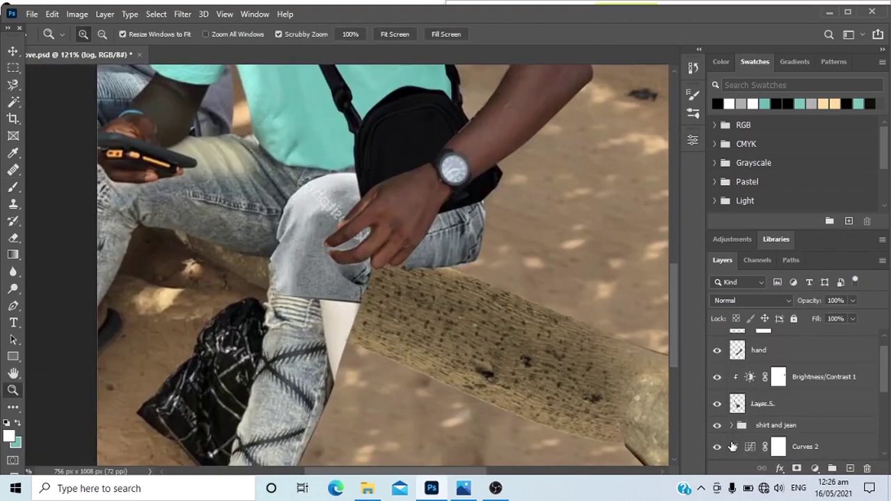
pyautogui.click(734, 425)
pyautogui.scroll(-5, 740, 395)
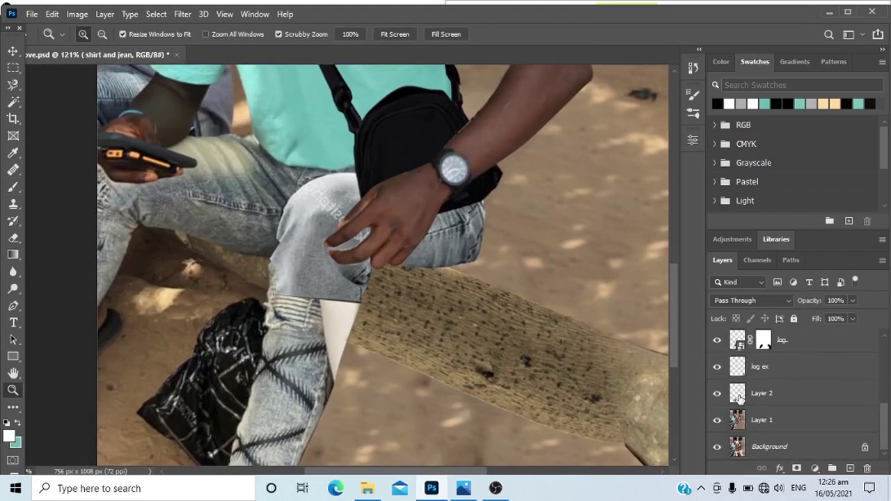
pyautogui.click(792, 445)
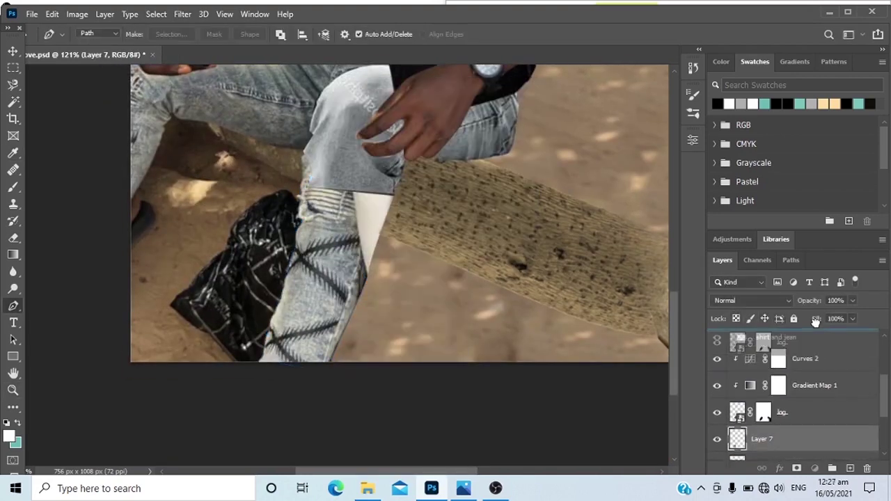
pyautogui.click(791, 448)
pyautogui.hotkey('ctrl', 'j')
pyautogui.moveTo(791, 448); pyautogui.dragTo(751, 330)
# Move Layer 7 up over the knee and rotate, stretch and skew it to follow the shin.
pyautogui.press('v')
pyautogui.moveTo(343, 279); pyautogui.dragTo(375, 188)
pyautogui.moveTo(397, 282); pyautogui.dragTo(396, 279)
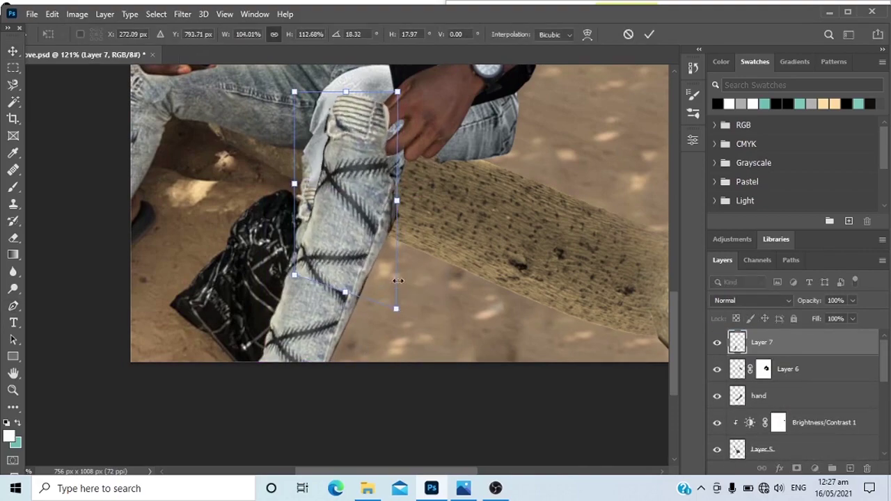
pyautogui.press('Return')
# Reorder the layers so Layer 7 sits directly beneath the hand layer.
pyautogui.moveTo(390, 334); pyautogui.dragTo(351, 339)
pyautogui.moveTo(755, 395)
pyautogui.mouseDown()
pyautogui.moveTo(753, 342)
pyautogui.moveTo(758, 405)
pyautogui.mouseUp()
pyautogui.moveTo(773, 369); pyautogui.dragTo(770, 334)
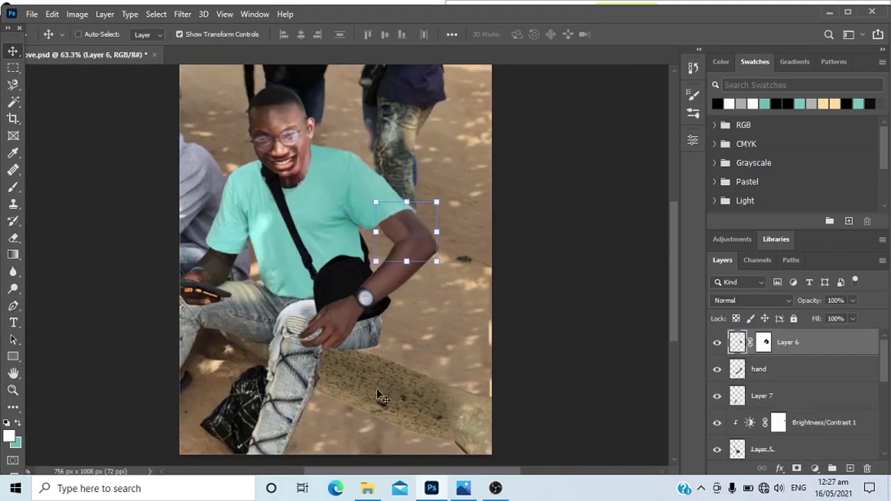
# Rename Layer 7 as jean and add a layer mask to blend the patch into the leg.
pyautogui.press('z')
pyautogui.moveTo(268, 428); pyautogui.dragTo(317, 426)
pyautogui.doubleClick(760, 395)
pyautogui.write('j')
pyautogui.press('Return')
pyautogui.click(797, 468)
pyautogui.press('b')
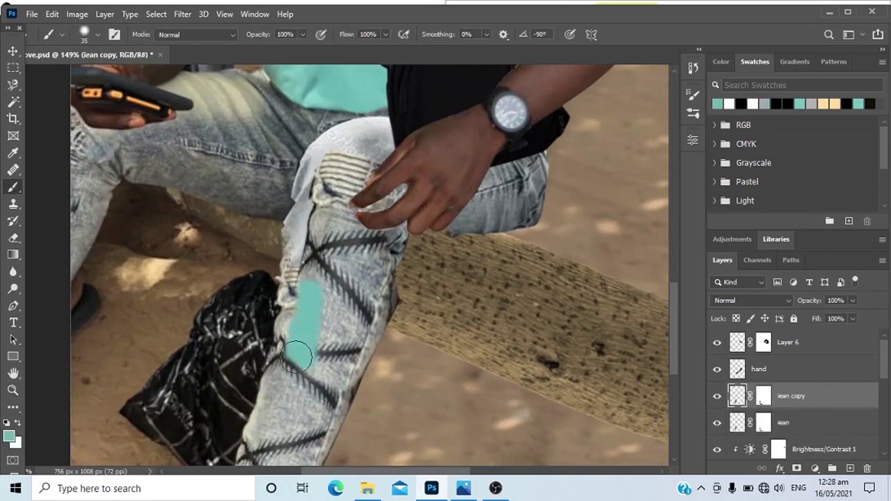
# Undo the teal brush stroke and shift the jean copy patch over the outer side of the knee and shin.
pyautogui.hotkey('ctrl', 'z')
pyautogui.press('v')
pyautogui.moveTo(520, 359); pyautogui.dragTo(497, 359)
pyautogui.moveTo(423, 129); pyautogui.dragTo(416, 123)
pyautogui.press('Return')
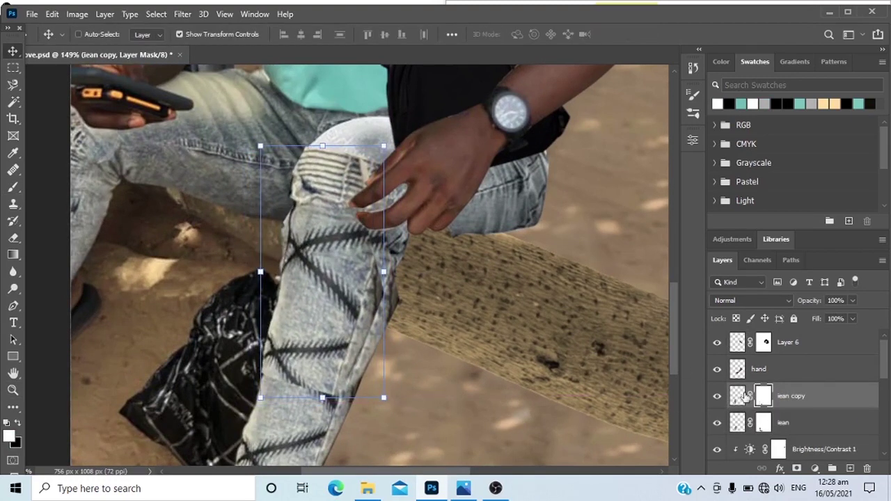
# Paint the jean copy mask to blend its lower part, and rotate and nudge the patch into line with the shin.
pyautogui.click(763, 396)
pyautogui.press('b')
pyautogui.moveTo(377, 378); pyautogui.dragTo(341, 330)
pyautogui.hotkey('ctrl', 't')
pyautogui.moveTo(314, 268); pyautogui.dragTo(330, 272)
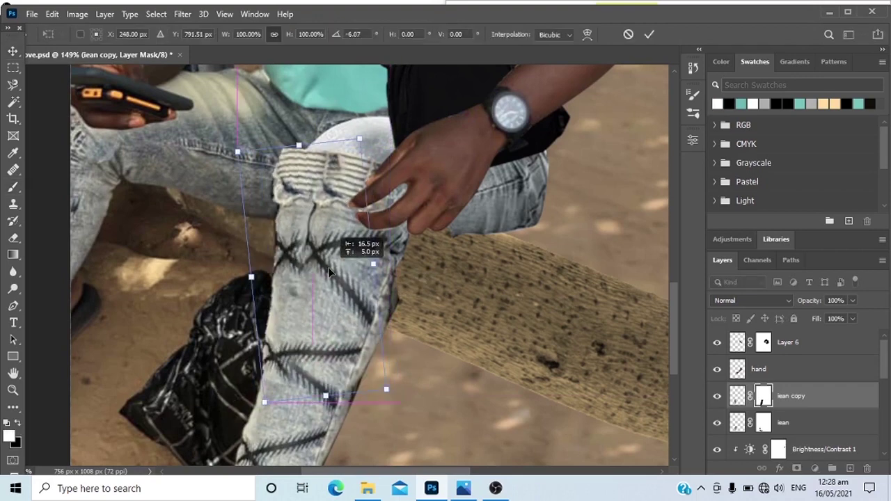
pyautogui.press('Return')
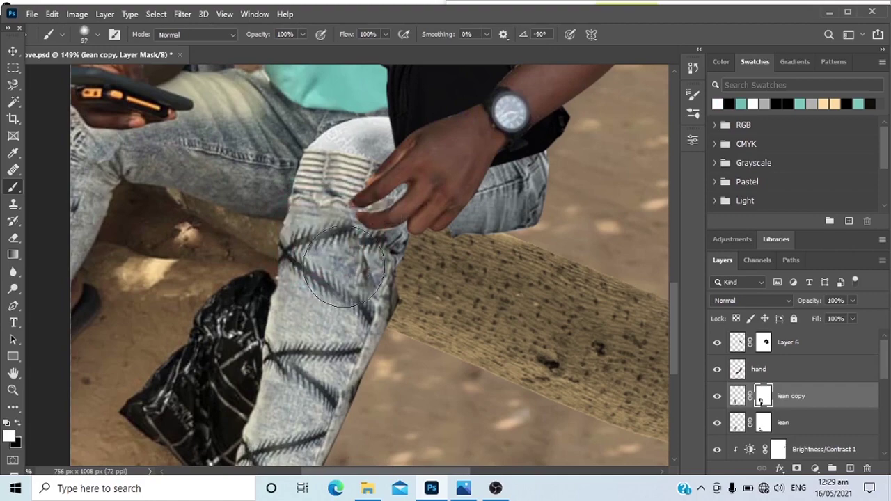
# Reshape the jean copy patch with a transform so it fits the knee.
pyautogui.click(52, 14)
pyautogui.moveTo(139, 304)
pyautogui.click(257, 385)
pyautogui.moveTo(377, 147); pyautogui.dragTo(441, 215)
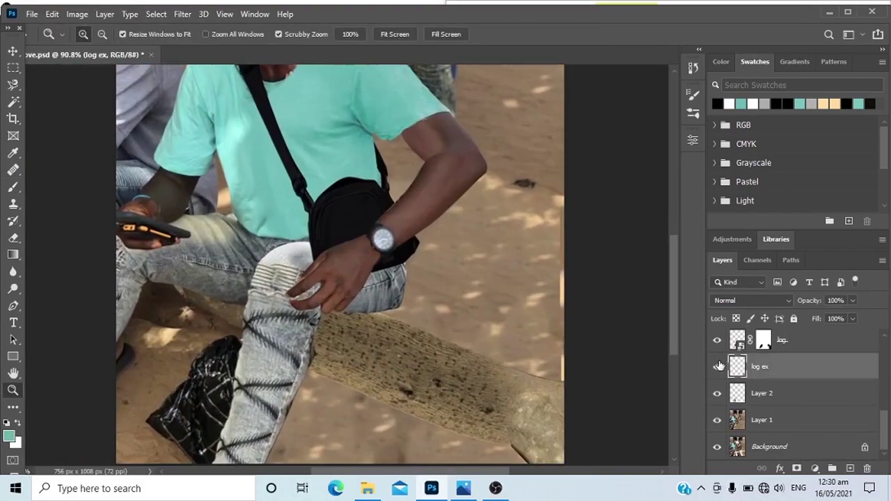
# Darken the log with a clipped Brightness/Contrast adjustment at brightness -150 and contrast -4, and refine the log's mask.
pyautogui.click(759, 393)
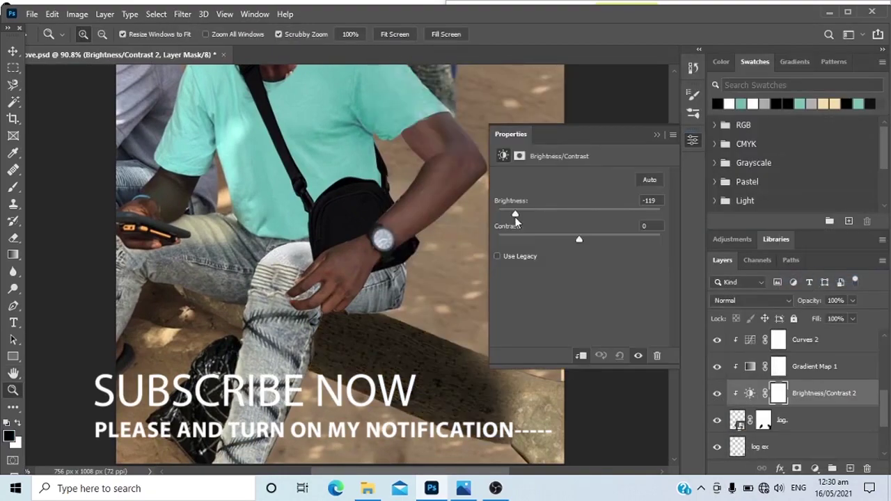
pyautogui.moveTo(515, 215); pyautogui.dragTo(498, 214)
pyautogui.moveTo(578, 240); pyautogui.dragTo(572, 239)
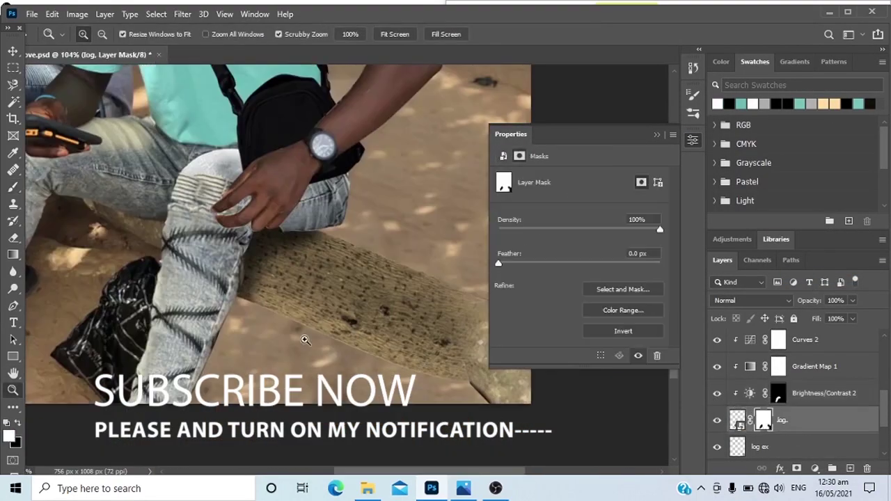
pyautogui.moveTo(305, 340); pyautogui.dragTo(318, 340)
pyautogui.press('b')
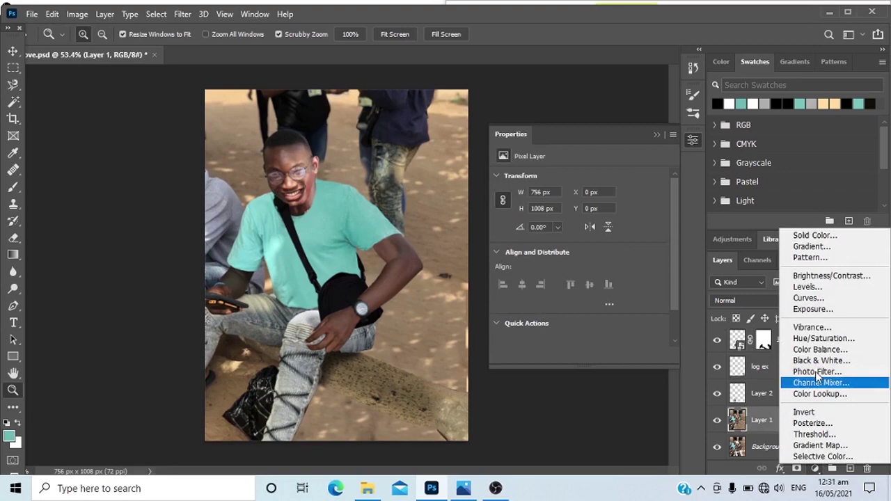
# Clip a Brightness/Contrast adjustment at brightness -79 to Layer 1, invert its mask and paint a shadow on the ground under the log.
pyautogui.click(811, 243)
pyautogui.moveTo(578, 212); pyautogui.dragTo(536, 215)
pyautogui.hotkey('ctrl', 'alt', 'g')
pyautogui.hotkey('ctrl', 'i')
pyautogui.press('b')
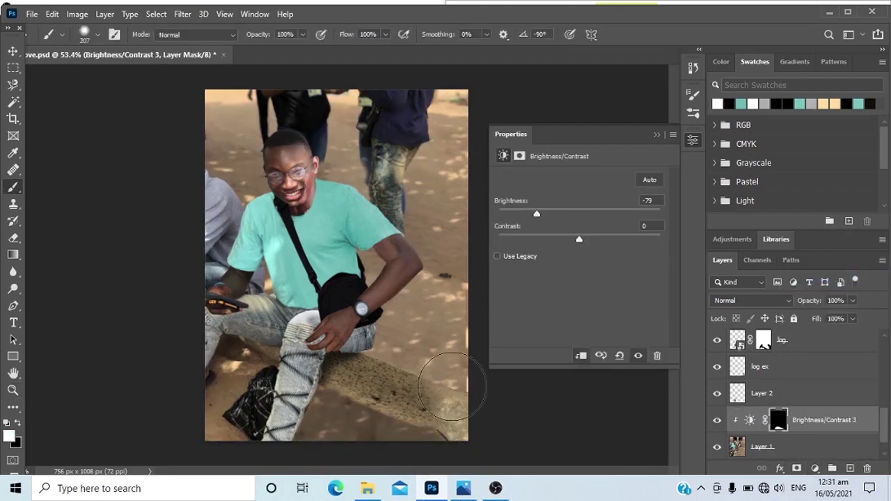
pyautogui.keyDown('alt'); pyautogui.rightClick(378, 378); pyautogui.keyUp('alt')
# Duplicate the Brightness/Contrast 3 adjustment and repaint its mask to confine the extra shadow to the area beside the leg.
pyautogui.hotkey('ctrl', 'j')
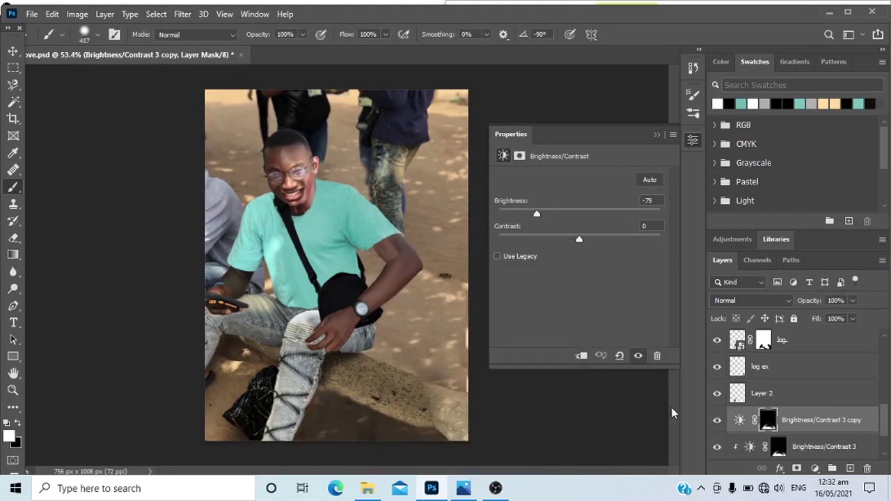
pyautogui.hotkey('ctrl', 'i')
pyautogui.hotkey('ctrl', 'i')
pyautogui.press('x')
pyautogui.moveTo(338, 422); pyautogui.dragTo(346, 423)
pyautogui.moveTo(417, 456); pyautogui.dragTo(327, 456)
pyautogui.keyDown('alt'); pyautogui.rightClick(313, 396); pyautogui.keyUp('alt')
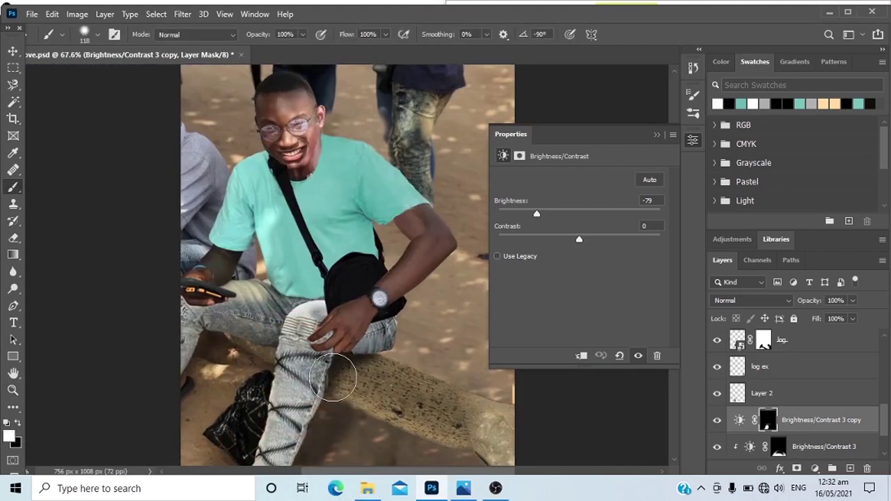
# Group the log layers and name the group dead log.
pyautogui.press('z')
pyautogui.moveTo(395, 346); pyautogui.dragTo(422, 345)
pyautogui.scroll(4, 802, 378)
pyautogui.click(801, 374)
pyautogui.scroll(-5, 800, 422)
pyautogui.keyDown('shift'); pyautogui.click(799, 424); pyautogui.keyUp('shift')
pyautogui.rightClick(792, 370)
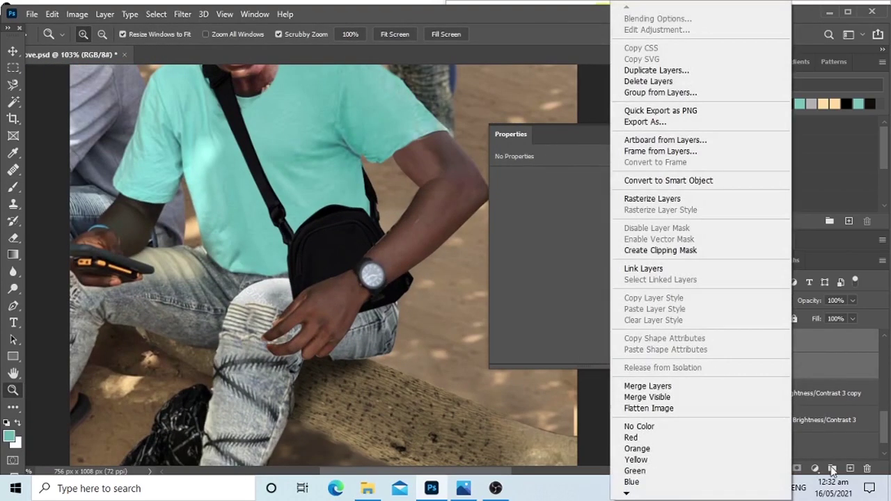
pyautogui.click(833, 470)
pyautogui.doubleClick(773, 344)
pyautogui.write('cleaning')
# Clip a Brightness/Contrast adjustment at brightness -125 and contrast 38 to the jean layer and mask it to shade the thigh's underside.
pyautogui.click(731, 355)
pyautogui.click(795, 352)
pyautogui.click(815, 469)
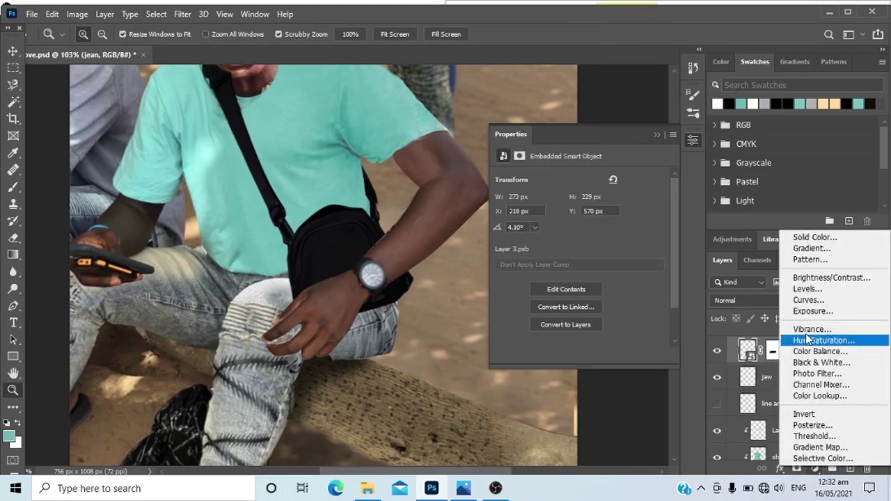
pyautogui.click(832, 277)
pyautogui.moveTo(580, 214); pyautogui.dragTo(512, 214)
pyautogui.hotkey('ctrl', 'i')
pyautogui.press('b')
pyautogui.scroll(-1, 357, 298)
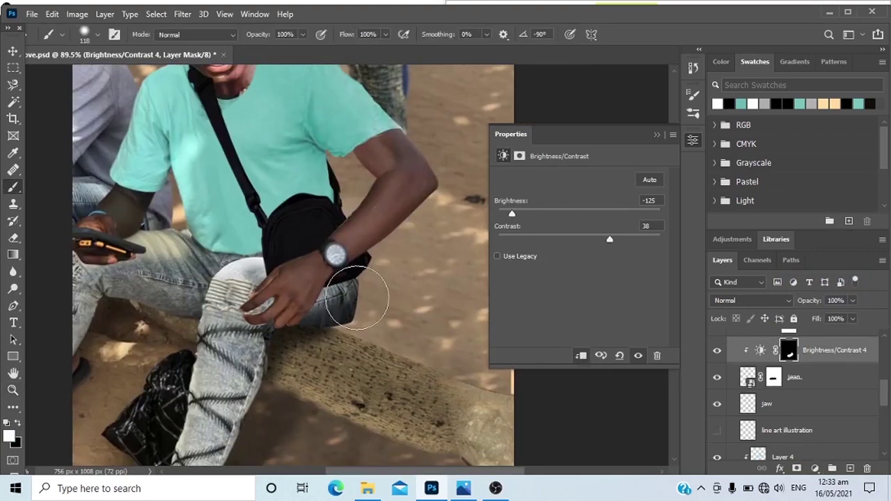
pyautogui.press('x')
# Duplicate the Brightness/Contrast 3 ground shadow adjustment and clip the duplicate to Layer 1.
pyautogui.scroll(1, 760, 374)
pyautogui.click(732, 370)
pyautogui.scroll(-3, 771, 373)
pyautogui.doubleClick(769, 367)
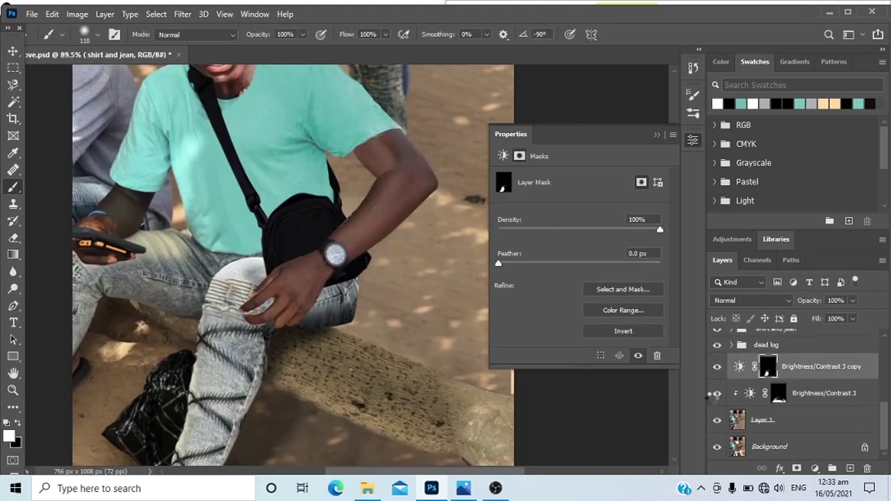
pyautogui.click(858, 458)
pyautogui.click(825, 394)
pyautogui.hotkey('ctrl', 'j')
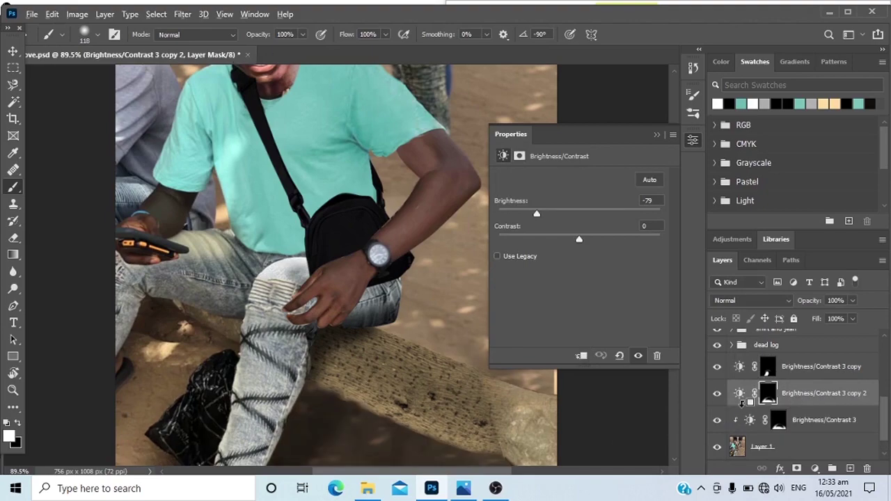
pyautogui.scroll(2, 334, 404)
pyautogui.click(752, 420)
pyautogui.click(740, 402)
pyautogui.keyDown('alt'); pyautogui.click(739, 406); pyautogui.keyUp('alt')
# Try reworking the duplicate ground shadow's mask with a larger brush, and delete the duplicate adjustment.
pyautogui.scroll(-5, 334, 418)
pyautogui.press('x')
pyautogui.press(']')
pyautogui.press(']')
pyautogui.press(']')
pyautogui.press(']')
pyautogui.press(']')
pyautogui.press(']')
pyautogui.moveTo(319, 408); pyautogui.dragTo(415, 411)
pyautogui.scroll(5, 356, 357)
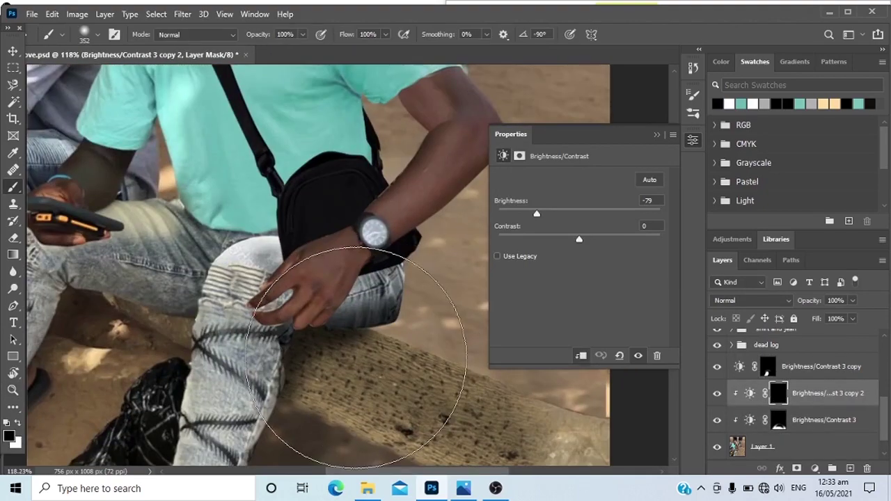
pyautogui.press('Delete')
# Try strengthening the shadow beside the leg by duplicating Brightness/Contrast 3 copy, and delete the duplicate.
pyautogui.click(791, 375)
pyautogui.hotkey('ctrl', 'j')
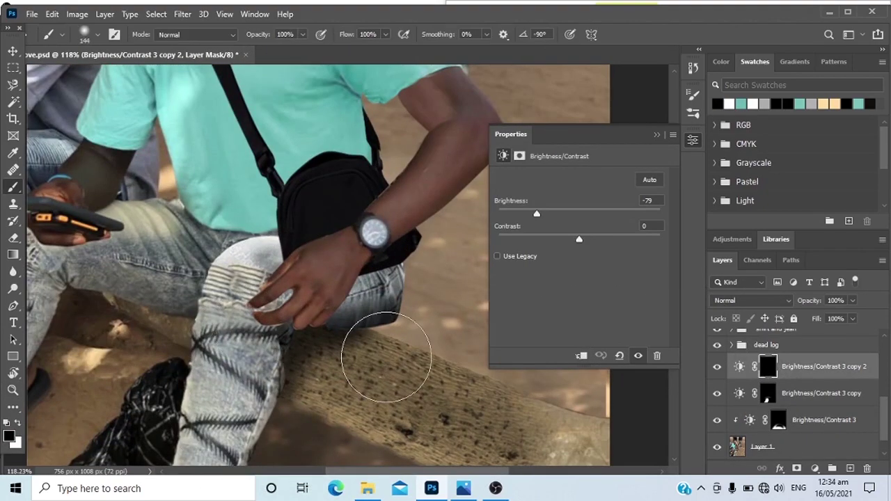
pyautogui.press('Delete')
# Try darkening the log further with a duplicate of Brightness/Contrast 2 in the dead log group, and delete the duplicate.
pyautogui.click(731, 345)
pyautogui.click(810, 424)
pyautogui.hotkey('ctrl', 'j')
pyautogui.scroll(-8, 395, 393)
pyautogui.press('Delete')
pyautogui.hotkey('ctrl', 'j')
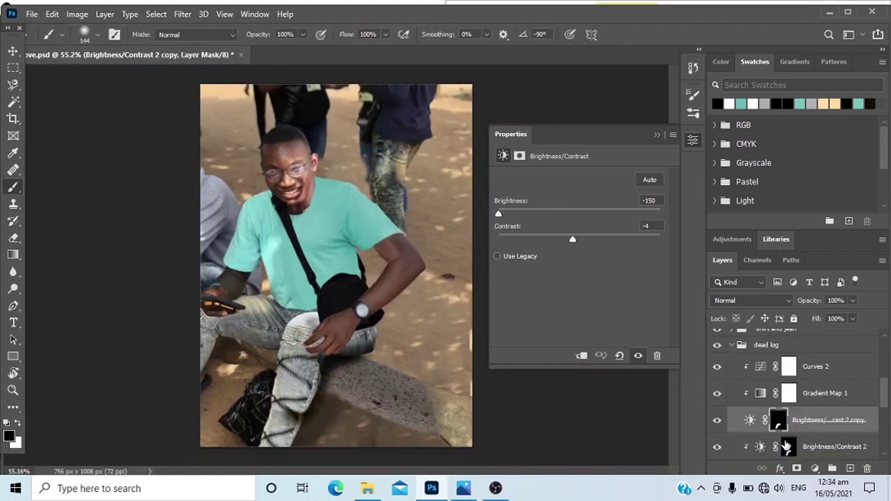
pyautogui.press('x')
pyautogui.moveTo(449, 426)
pyautogui.mouseDown()
pyautogui.moveTo(350, 387)
pyautogui.moveTo(289, 407)
pyautogui.mouseUp()
pyautogui.press('x')
pyautogui.press('Delete')
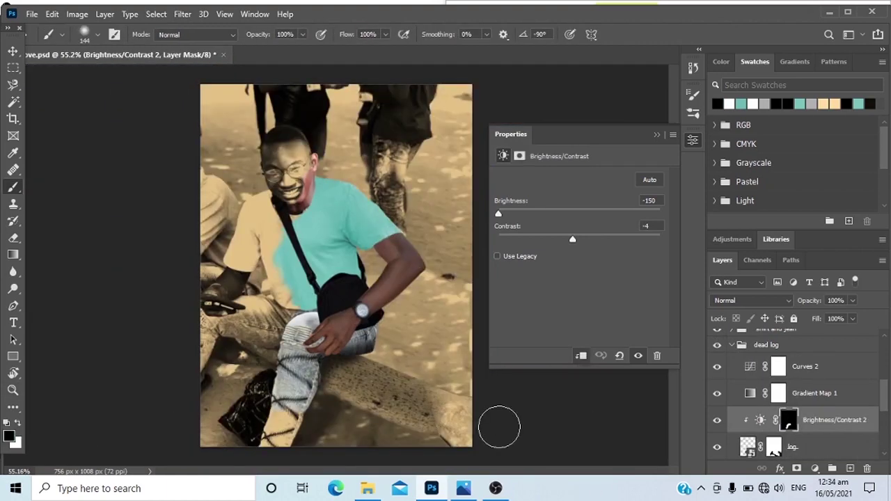
# Undo the changes that unclipped Curves 2 and Gradient Map 1, and discard the extra Brightness/Contrast duplicate.
pyautogui.click(794, 448)
pyautogui.click(815, 469)
pyautogui.click(728, 339)
pyautogui.hotkey('ctrl', 'z')
pyautogui.hotkey('ctrl', 'z')
pyautogui.press('Delete')
pyautogui.scroll(-5, 823, 444)
pyautogui.click(807, 446)
pyautogui.hotkey('ctrl', 'j')
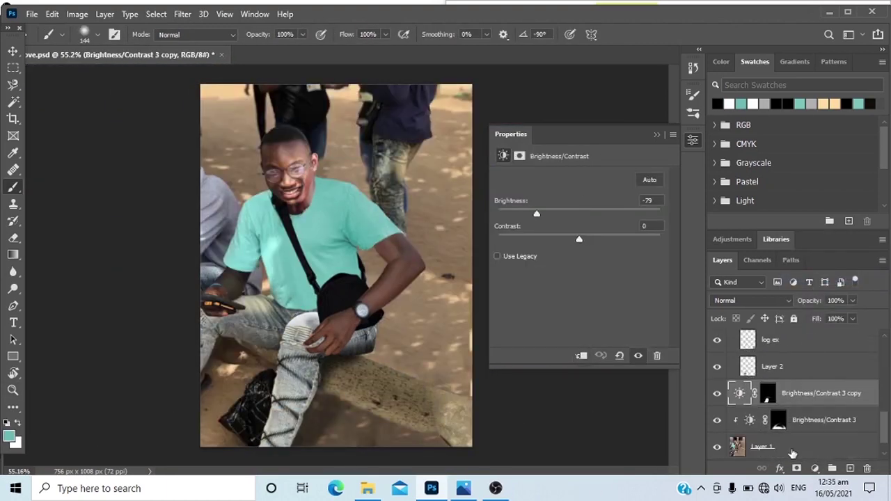
# Duplicate the Background layer and move the copy to the top of the layer stack.
pyautogui.scroll(1, 791, 453)
pyautogui.press('z')
pyautogui.scroll(2, 404, 308)
pyautogui.scroll(-5, 404, 309)
pyautogui.scroll(-2, 801, 418)
pyautogui.click(759, 446)
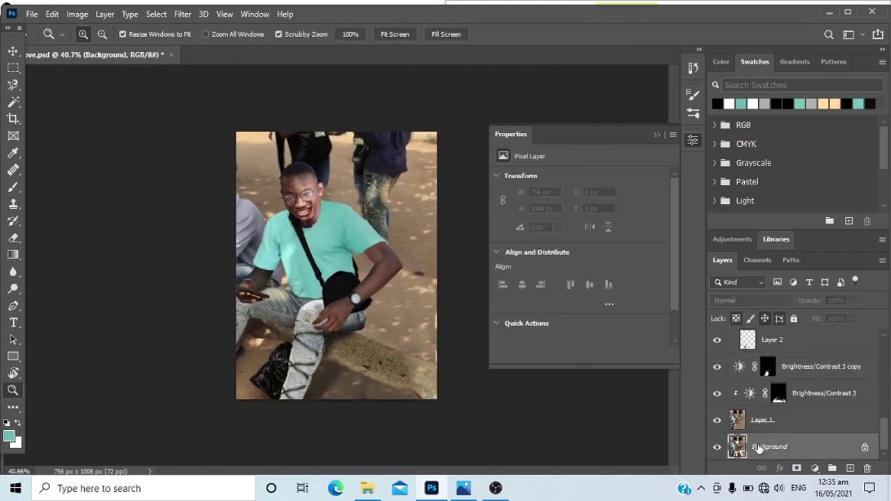
pyautogui.moveTo(743, 330); pyautogui.dragTo(772, 333)
pyautogui.click(797, 468)
pyautogui.press('b')
pyautogui.rightClick(764, 342)
pyautogui.click(787, 369)
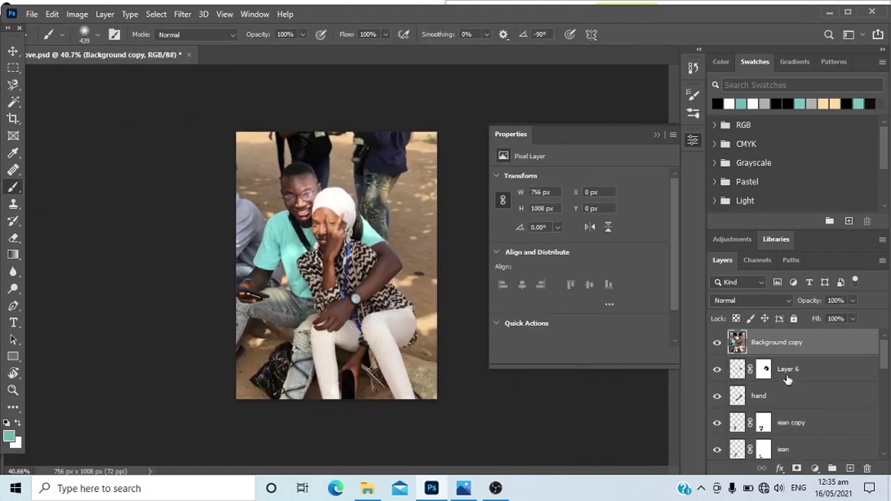
# Erase the woman from the Background copy with a large eraser, working up to the man's head and shoulder.
pyautogui.press('e')
pyautogui.moveTo(355, 369)
pyautogui.mouseDown()
pyautogui.moveTo(406, 402)
pyautogui.moveTo(321, 348)
pyautogui.mouseUp()
pyautogui.scroll(3, 324, 220)
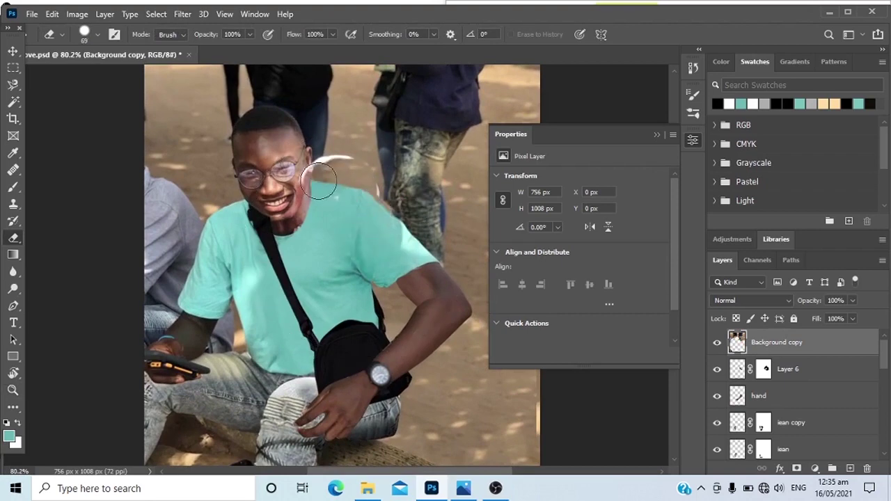
pyautogui.scroll(4, 320, 181)
# Clone the background and trouser legs over the leftover headscarf traces beside the man's ear and shoulder on the Background copy.
pyautogui.press('s')
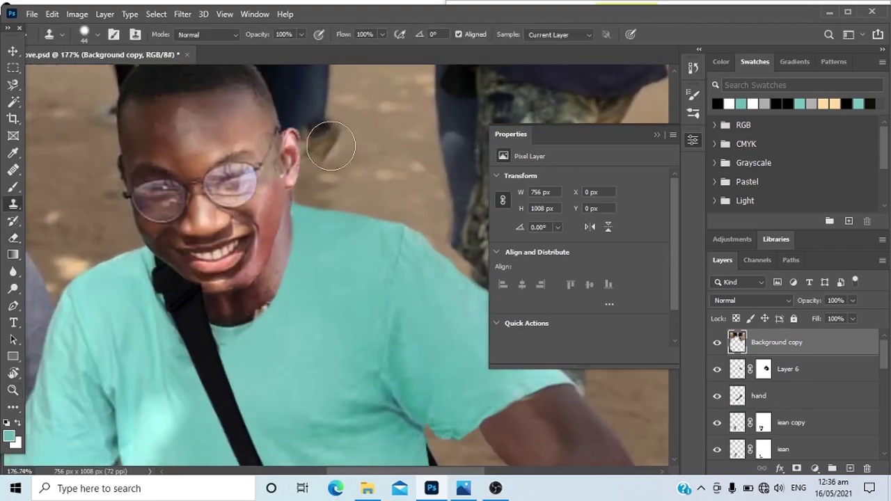
pyautogui.hscroll(3, 344, 212)
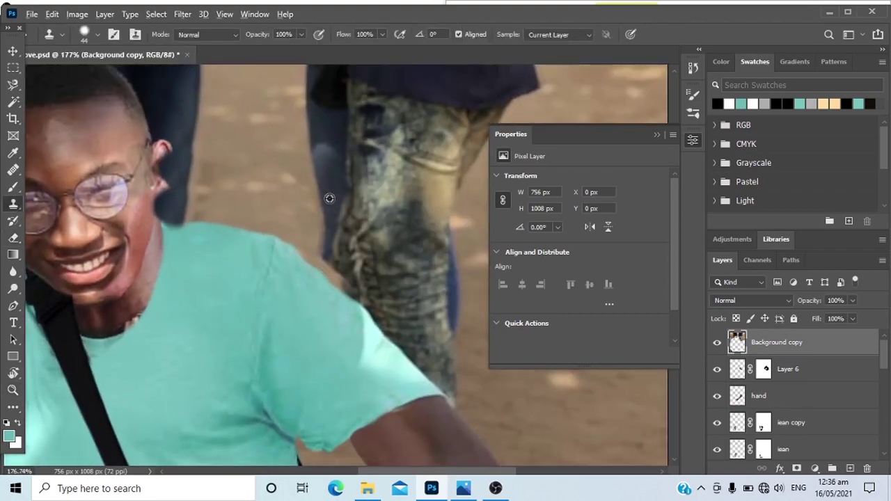
# Erase the Background copy around the man's ear with a small 11 px eraser.
pyautogui.hotkey('ctrl', '0')
pyautogui.hotkey('ctrl', 'space')
pyautogui.moveTo(322, 176); pyautogui.dragTo(376, 169)
pyautogui.press('e')
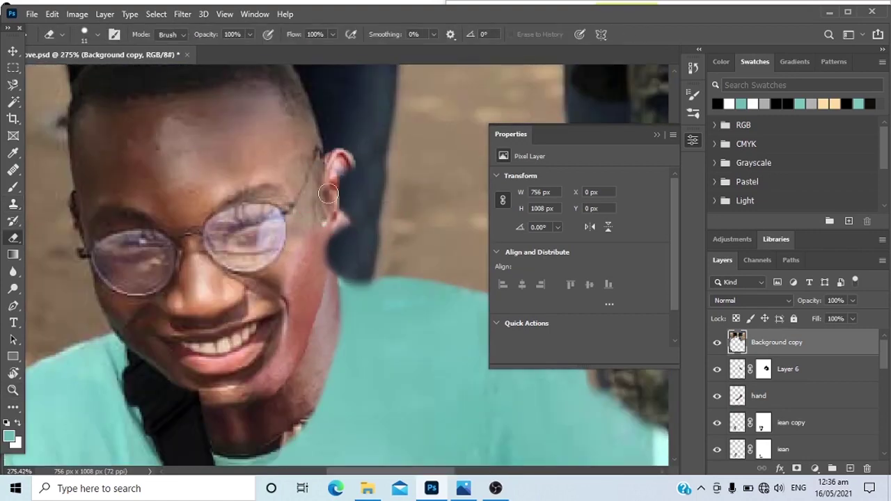
# Erase the Background copy along the shirt's sleeve edge beside the patterned trousers.
pyautogui.press('space')
pyautogui.moveTo(617, 402); pyautogui.dragTo(283, 346)
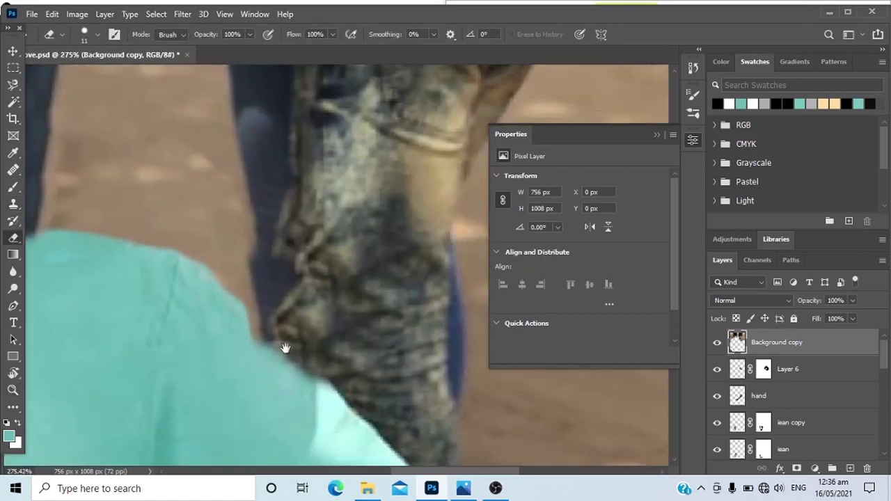
pyautogui.moveTo(306, 390); pyautogui.dragTo(324, 428)
pyautogui.hotkey('ctrl', '0')
pyautogui.hotkey('ctrl', 'space')
pyautogui.moveTo(411, 209); pyautogui.dragTo(446, 208)
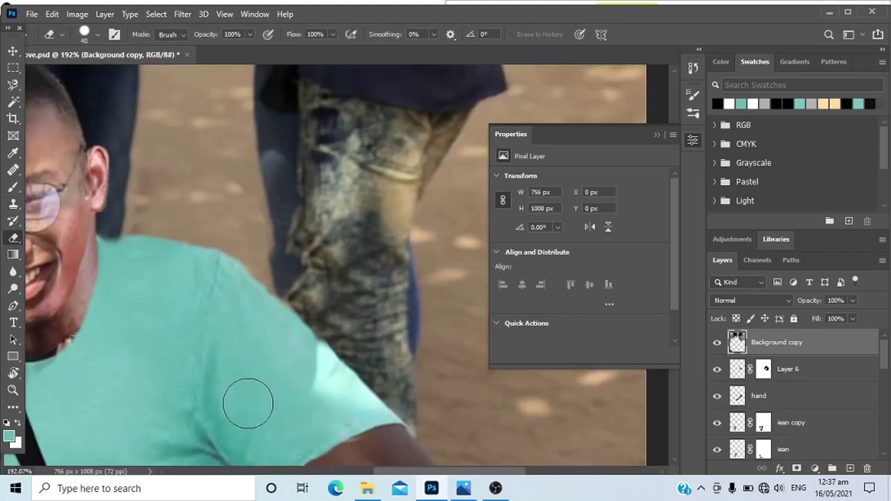
# Add a Brightness/Contrast adjustment above Layer 6, clip it to that layer and set its brightness to -51.
pyautogui.press('z')
pyautogui.moveTo(369, 272); pyautogui.dragTo(327, 272)
pyautogui.click(798, 369)
pyautogui.click(814, 469)
pyautogui.click(811, 277)
pyautogui.moveTo(580, 215); pyautogui.dragTo(555, 215)
pyautogui.hotkey('ctrl', 'alt', 'g')
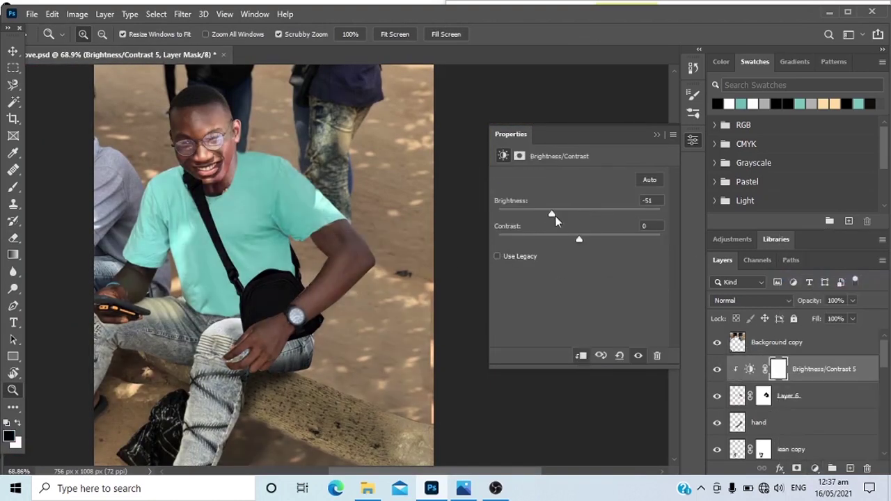
# Target Layer 6's layer mask and reduce the 439 px brush for painting on it.
pyautogui.click(520, 156)
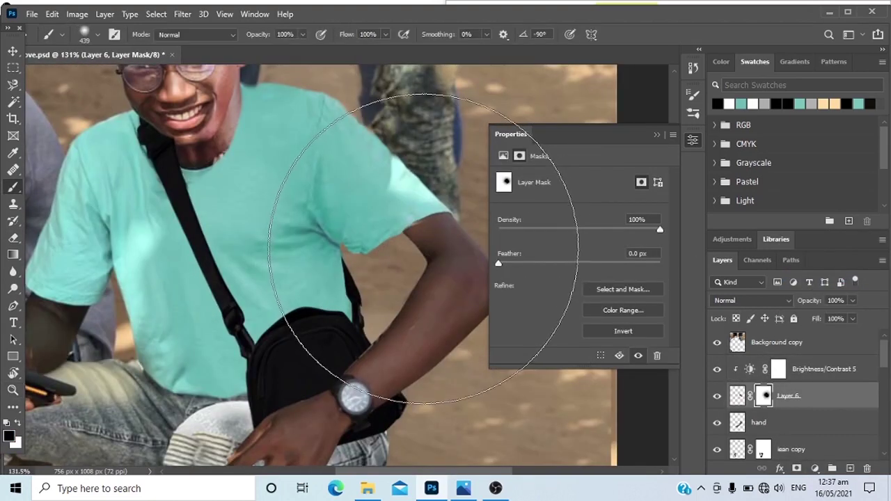
pyautogui.press('super')
pyautogui.press('super')
pyautogui.press('[')
pyautogui.press('[')
pyautogui.press('[')
pyautogui.press('[')
pyautogui.press('[')
pyautogui.press('[')
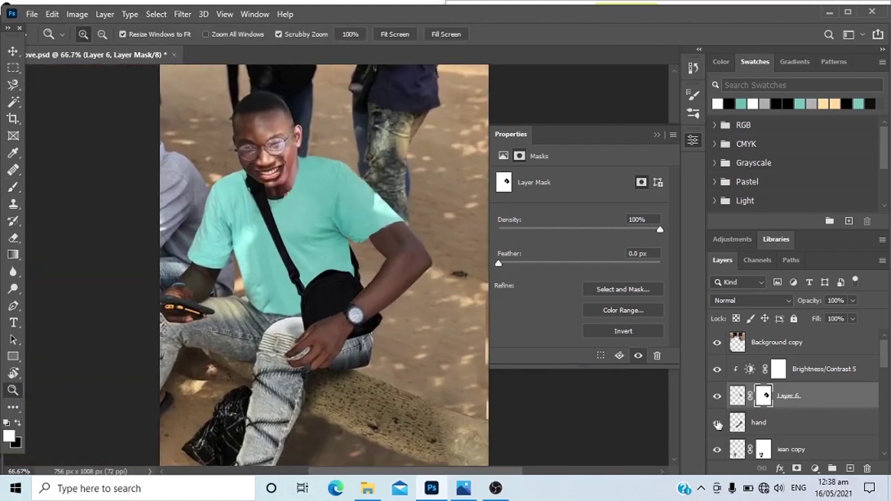
# Select the jean copy layer and toggle its visibility to check the trouser leg in the whole picture.
pyautogui.click(791, 449)
pyautogui.click(816, 468)
pyautogui.click(719, 449)
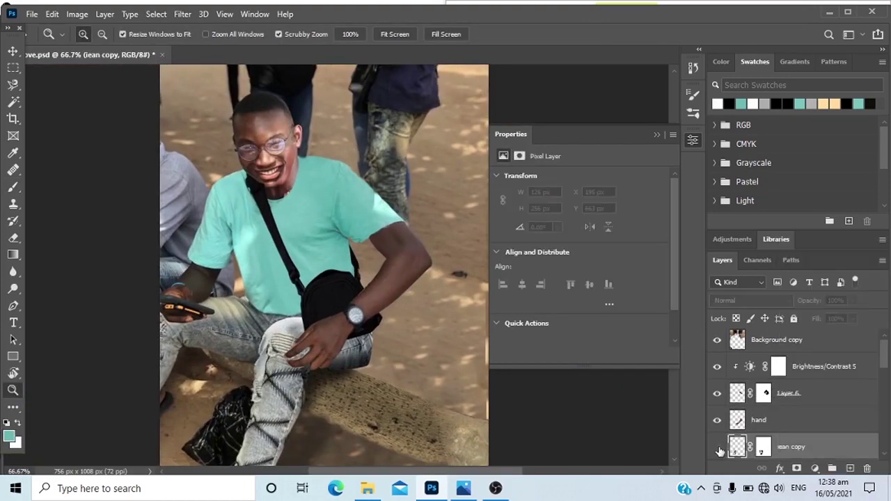
pyautogui.scroll(-3, 720, 449)
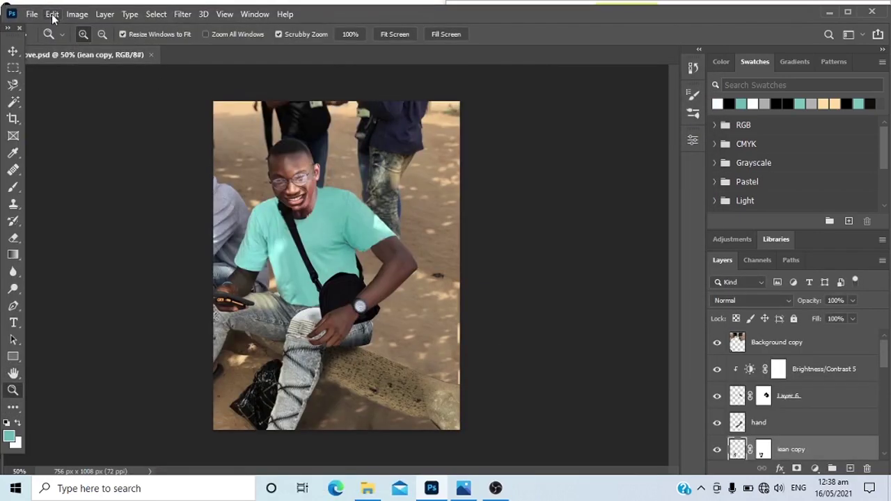
# Open the exported remove.jpg in Camera Raw.
pyautogui.click(31, 14)
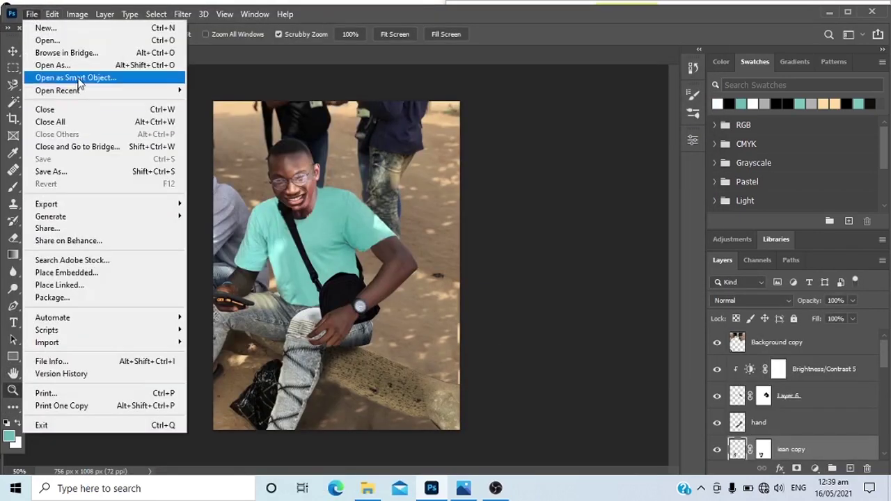
pyautogui.click(90, 75)
pyautogui.scroll(-3, 229, 153)
pyautogui.click(379, 122)
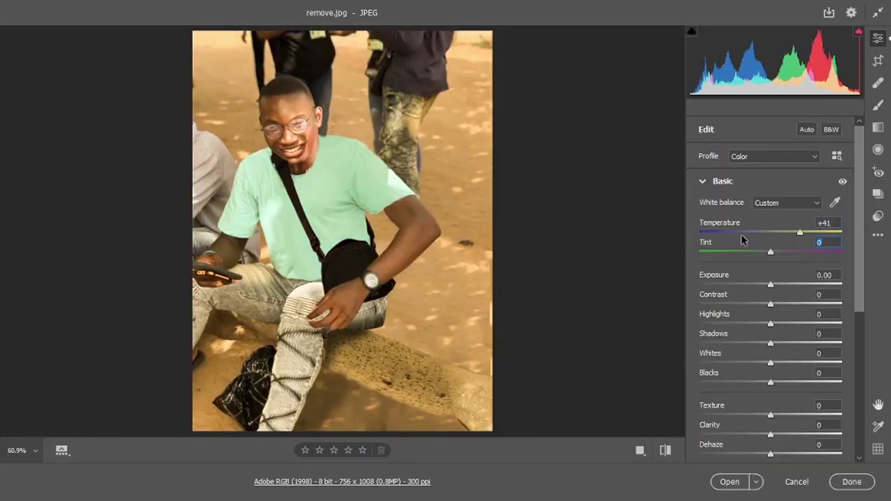
pyautogui.moveTo(800, 233); pyautogui.dragTo(790, 232)
pyautogui.moveTo(770, 252); pyautogui.dragTo(817, 252)
pyautogui.doubleClick(791, 232)
# Set exposure to -0.50, contrast to -100, shadows to -32, whites to -3, blacks to +100 and clarity to +3.
pyautogui.moveTo(770, 284); pyautogui.dragTo(763, 284)
pyautogui.moveTo(770, 304); pyautogui.dragTo(667, 304)
pyautogui.moveTo(770, 343); pyautogui.dragTo(814, 365)
pyautogui.moveTo(770, 383); pyautogui.dragTo(846, 386)
pyautogui.moveTo(813, 363); pyautogui.dragTo(772, 382)
pyautogui.scroll(-3, 812, 437)
pyautogui.scroll(-2, 770, 416)
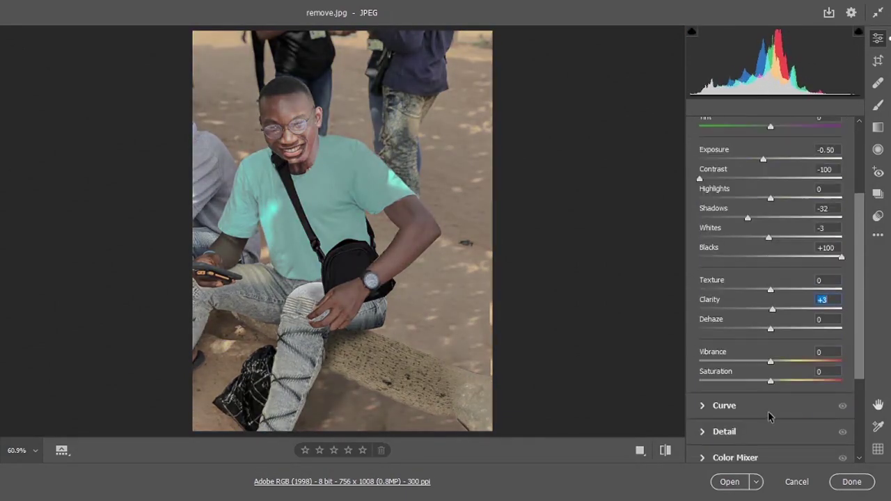